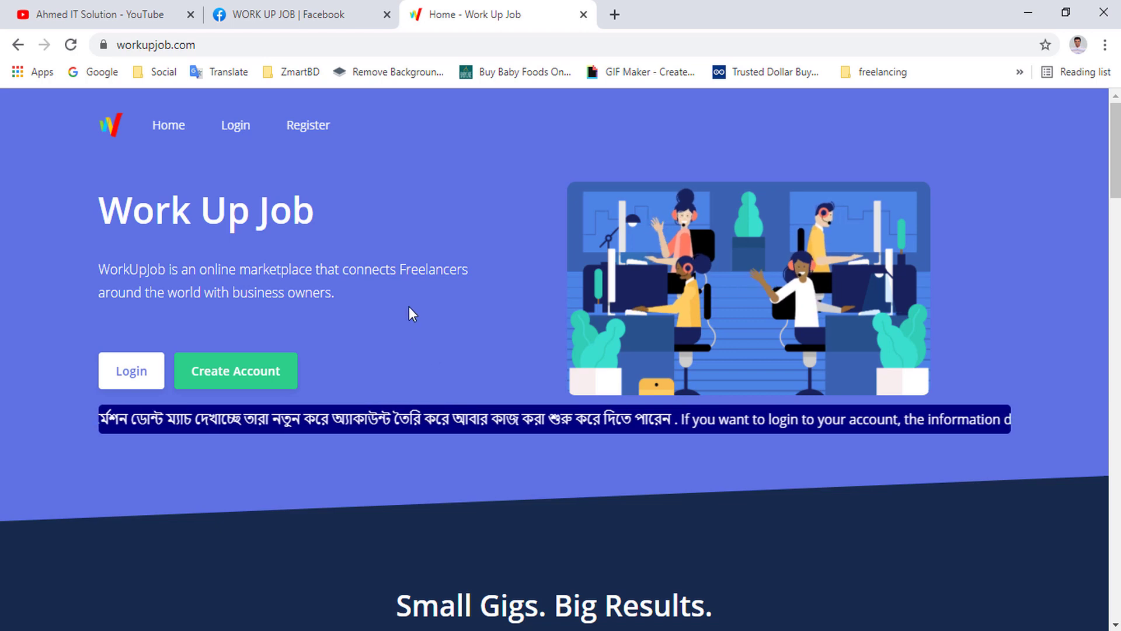
# - Examine the WORK UP JOB Facebook group's header, member count, About section and announcements
pyautogui.click(300, 12)
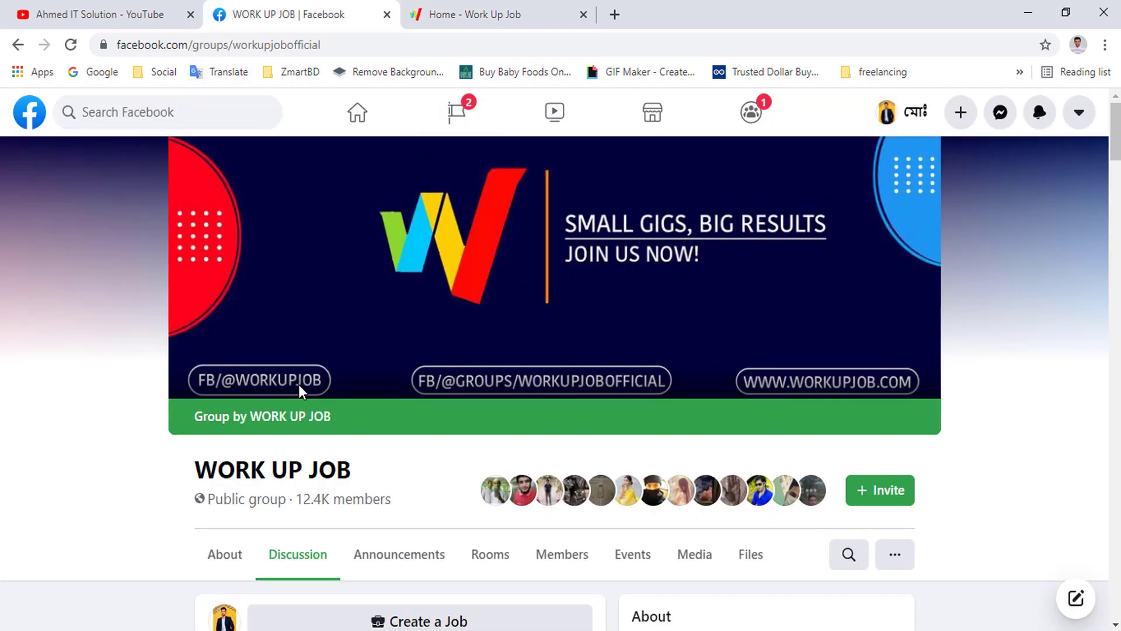
pyautogui.scroll(-2, 455, 354)
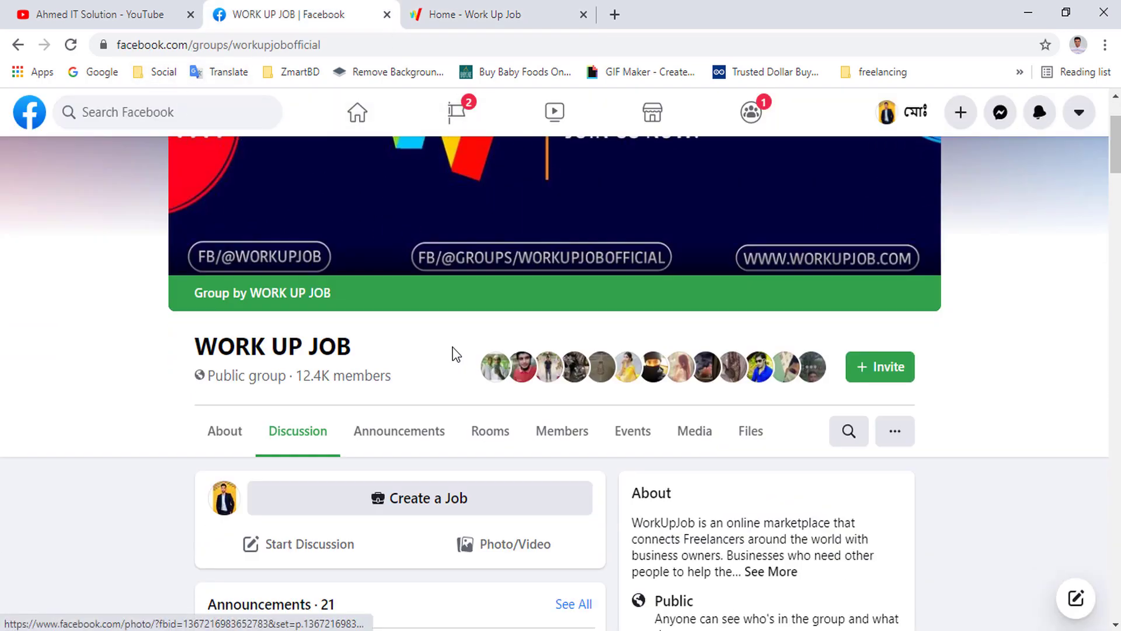
pyautogui.scroll(-1, 455, 353)
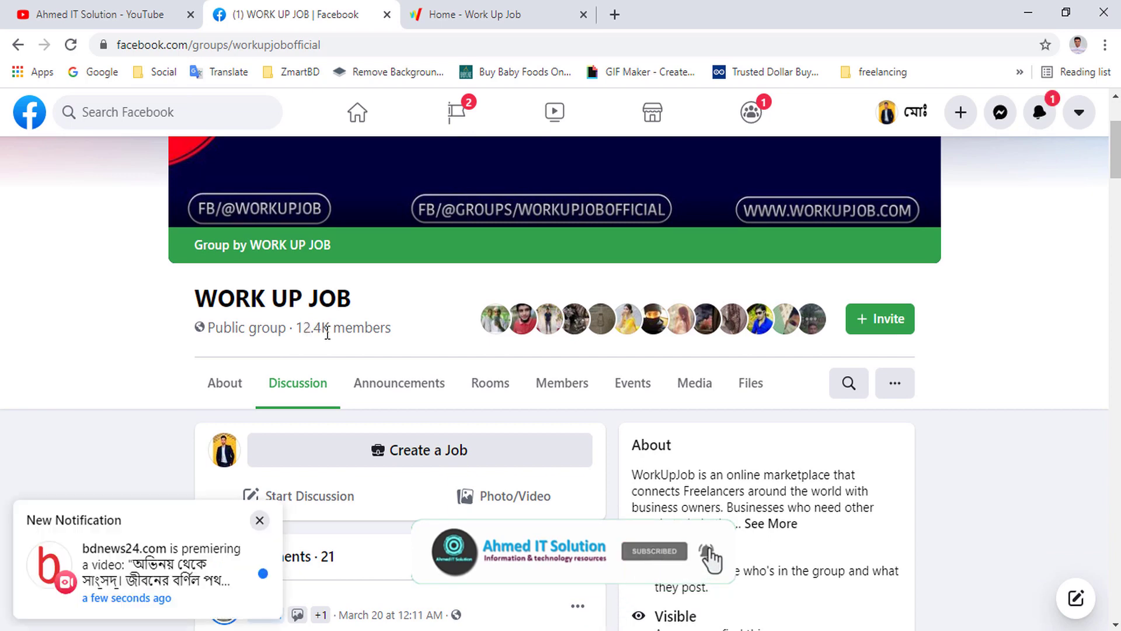
pyautogui.scroll(-4, 376, 330)
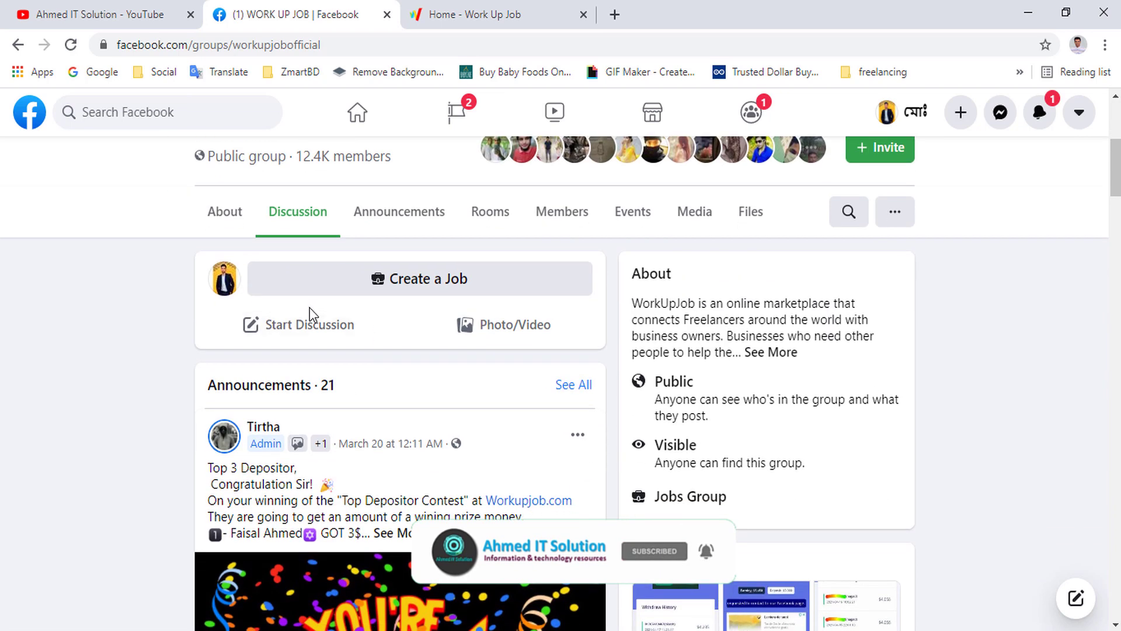
pyautogui.scroll(6, 312, 303)
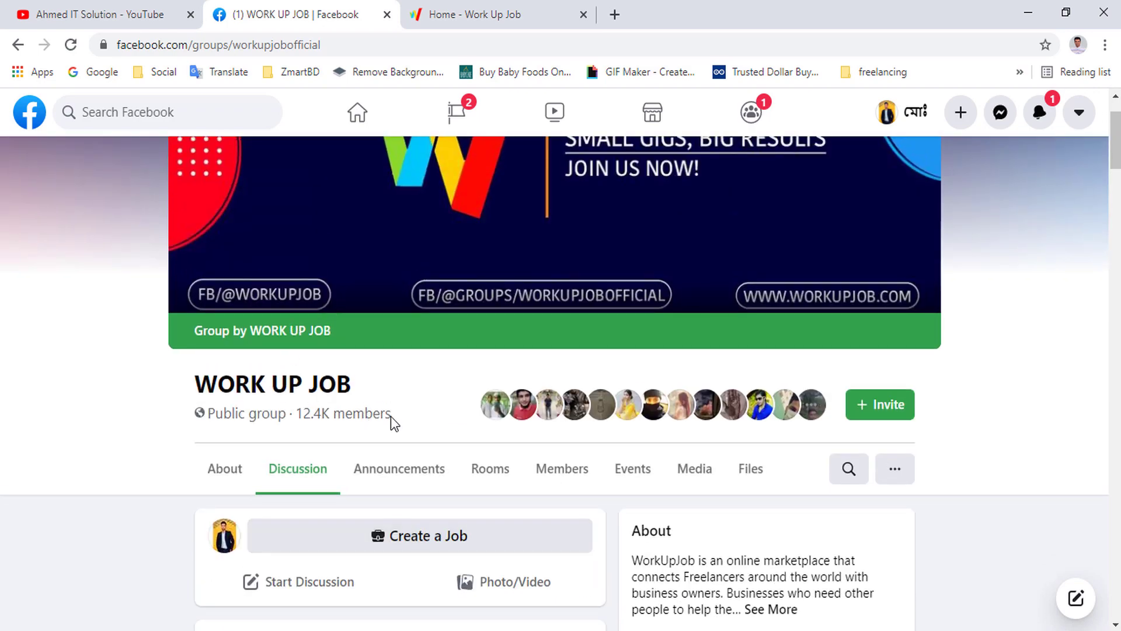
pyautogui.scroll(-1, 432, 400)
pyautogui.scroll(-6, 413, 397)
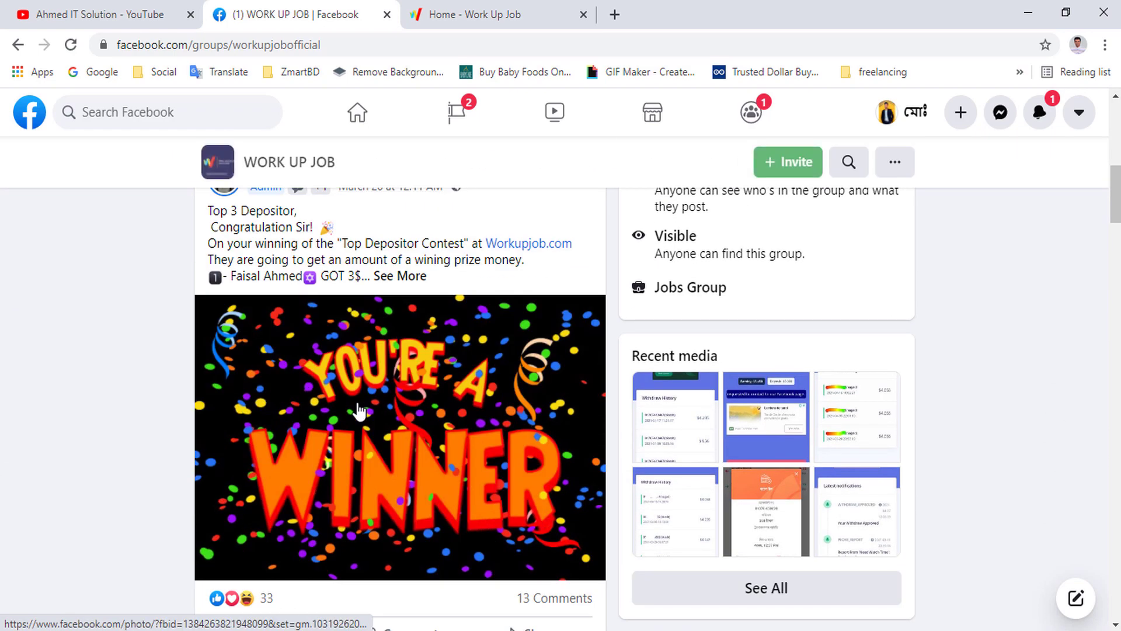
pyautogui.scroll(-4, 358, 407)
pyautogui.scroll(-12, 383, 362)
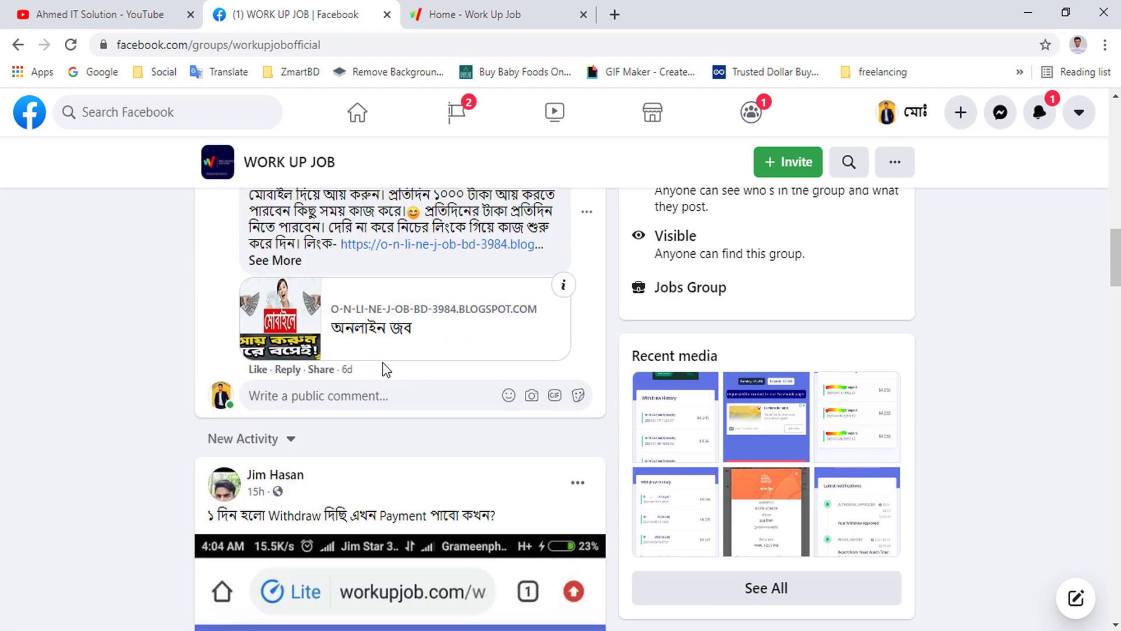
# - Examine the group members' posts for feedback and payment proof from the site
pyautogui.scroll(-6, 489, 426)
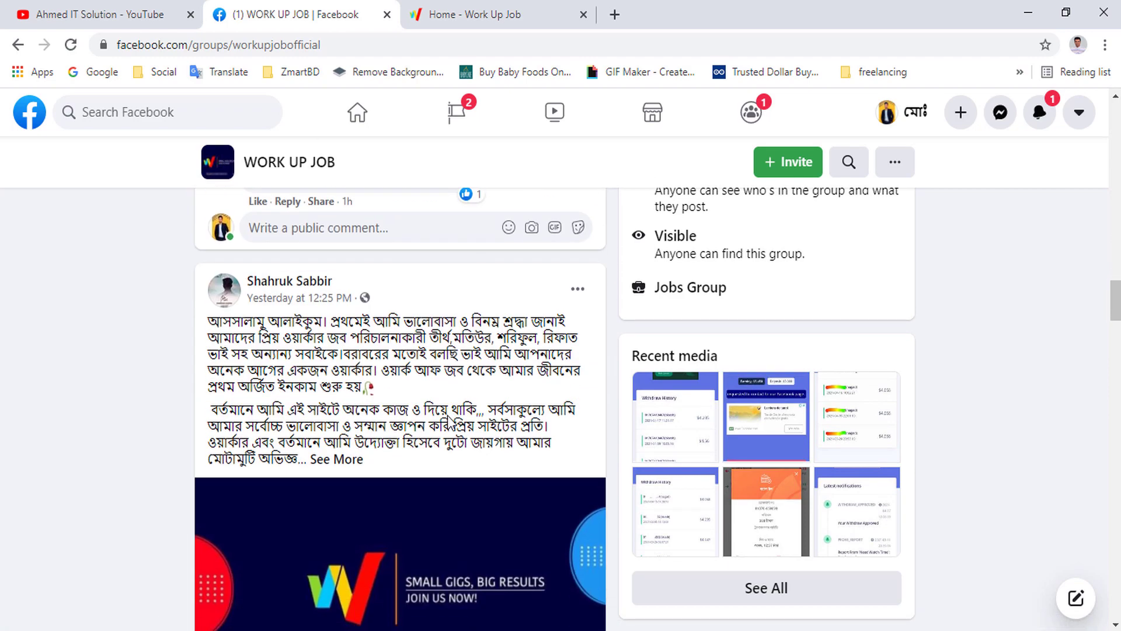
pyautogui.scroll(-12, 365, 403)
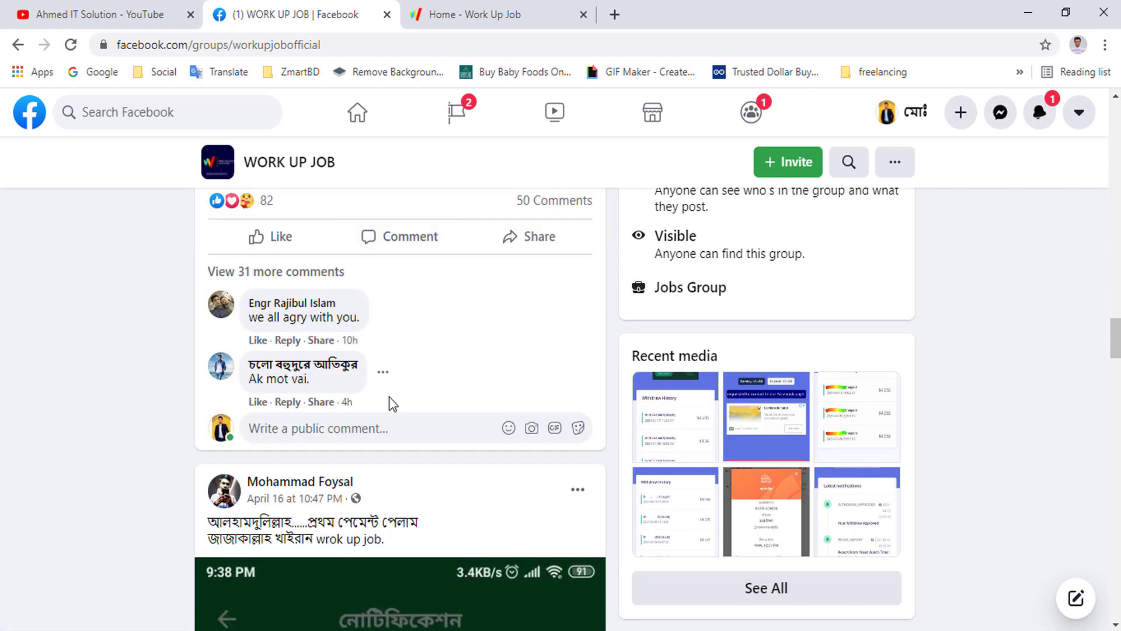
pyautogui.scroll(-5, 389, 406)
pyautogui.scroll(3, 362, 394)
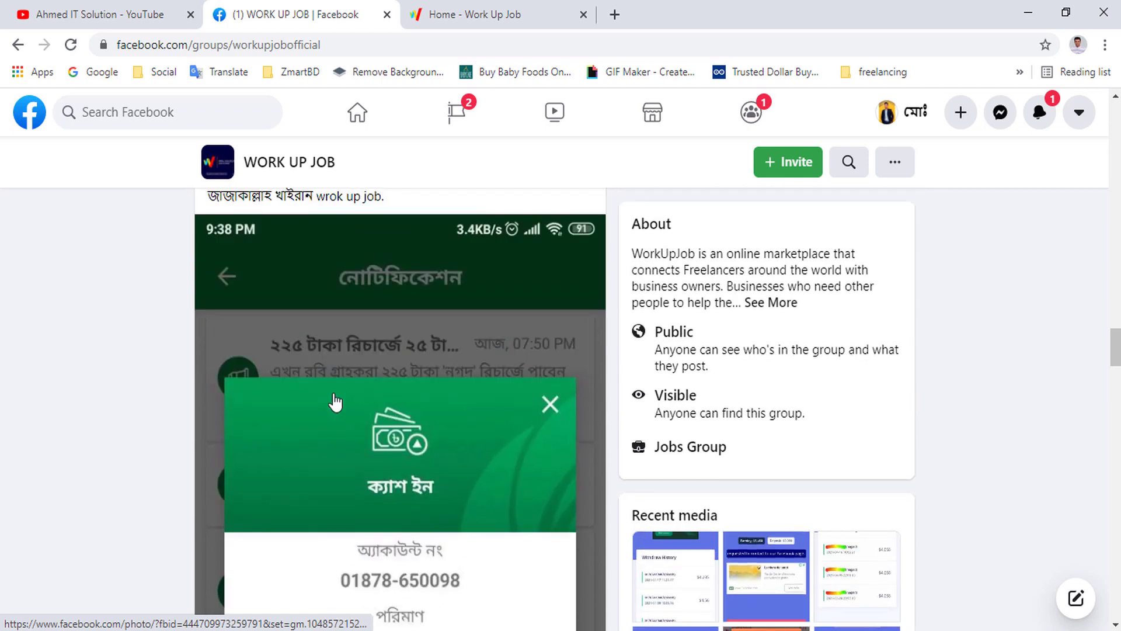
pyautogui.scroll(-3, 344, 408)
pyautogui.scroll(-1, 359, 416)
pyautogui.scroll(-2, 401, 430)
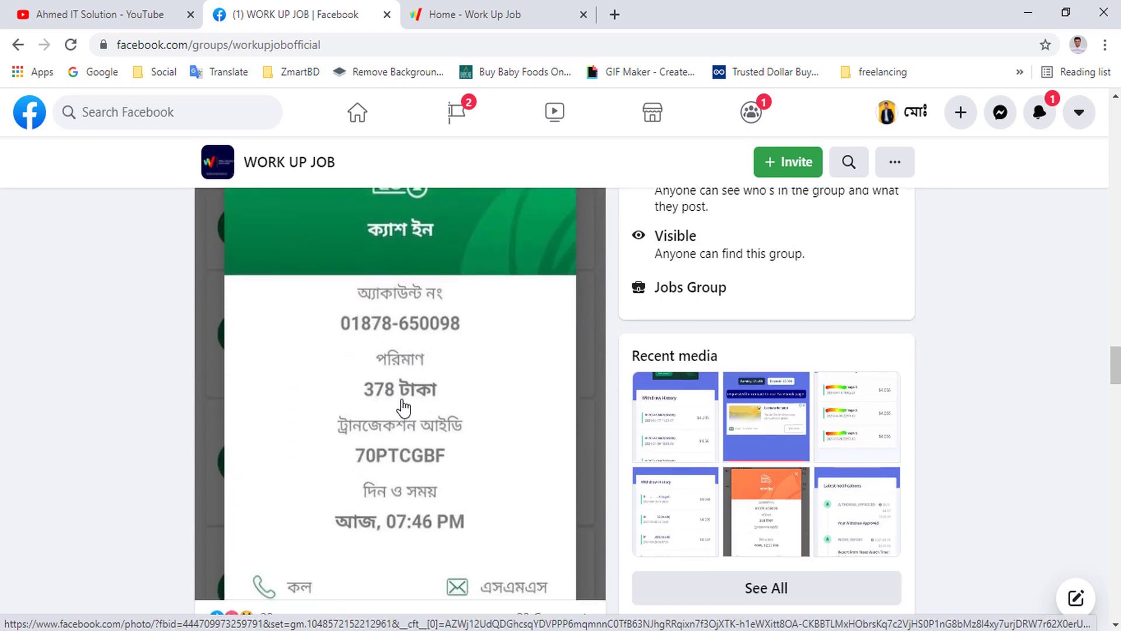
pyautogui.scroll(8, 418, 450)
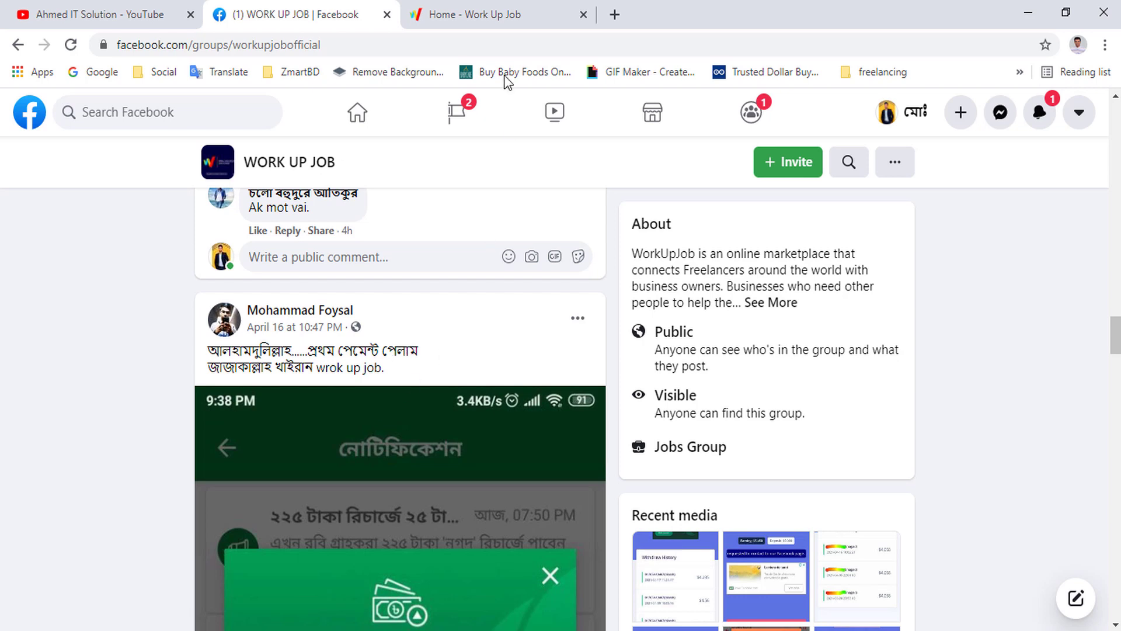
# - Return to the Work Up Job site and open its account registration form
pyautogui.click(478, 13)
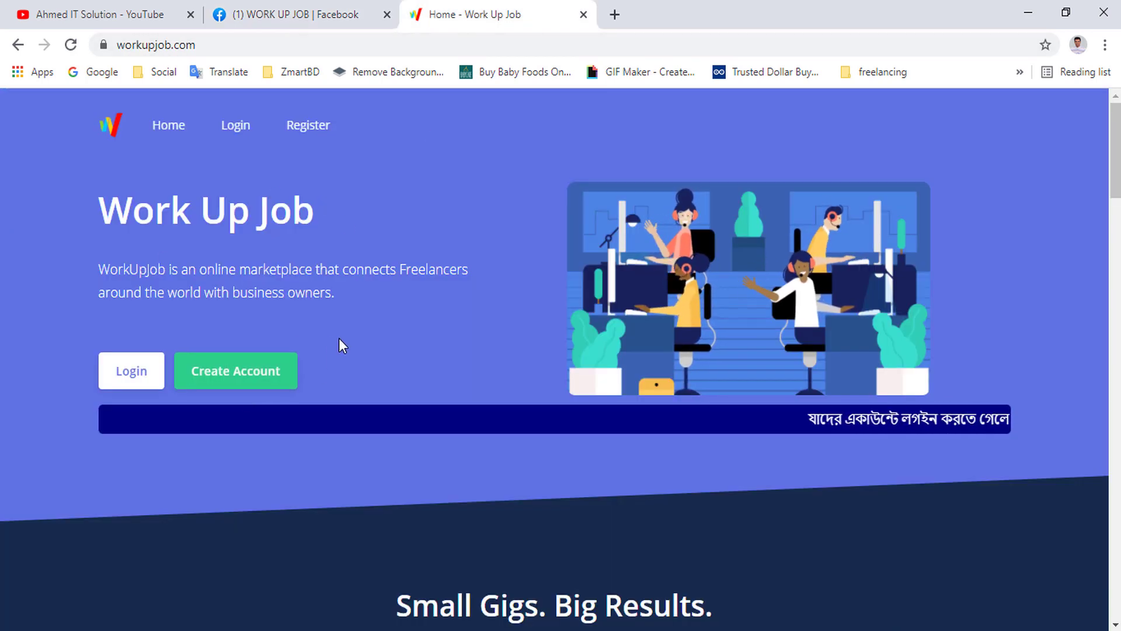
pyautogui.click(226, 383)
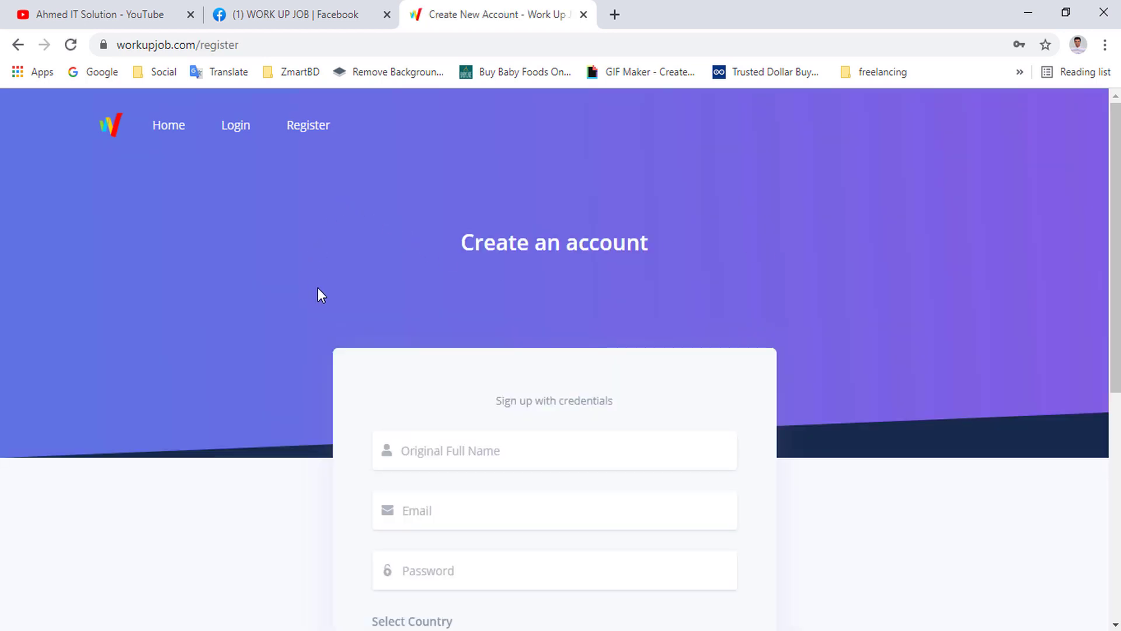
pyautogui.scroll(-1, 886, 272)
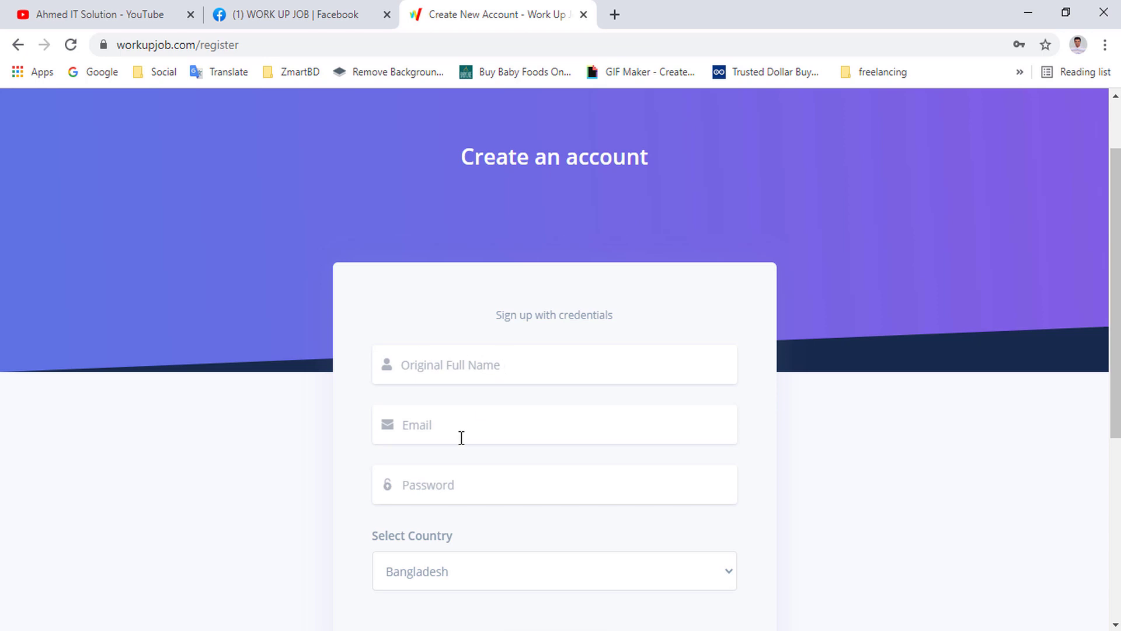
pyautogui.scroll(-1, 455, 480)
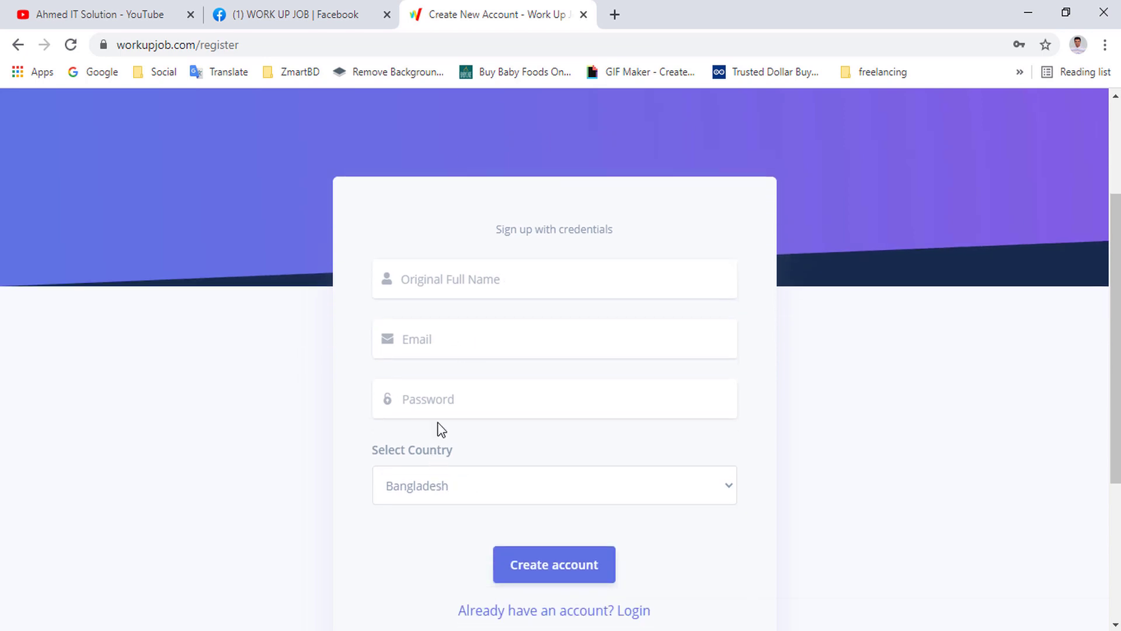
# - Fill in the registration form with the full name, e-mail address and account password
pyautogui.click(442, 278)
pyautogui.write('Ahmed')
pyautogui.click(443, 335)
pyautogui.hotkey('ctrl', 'v')
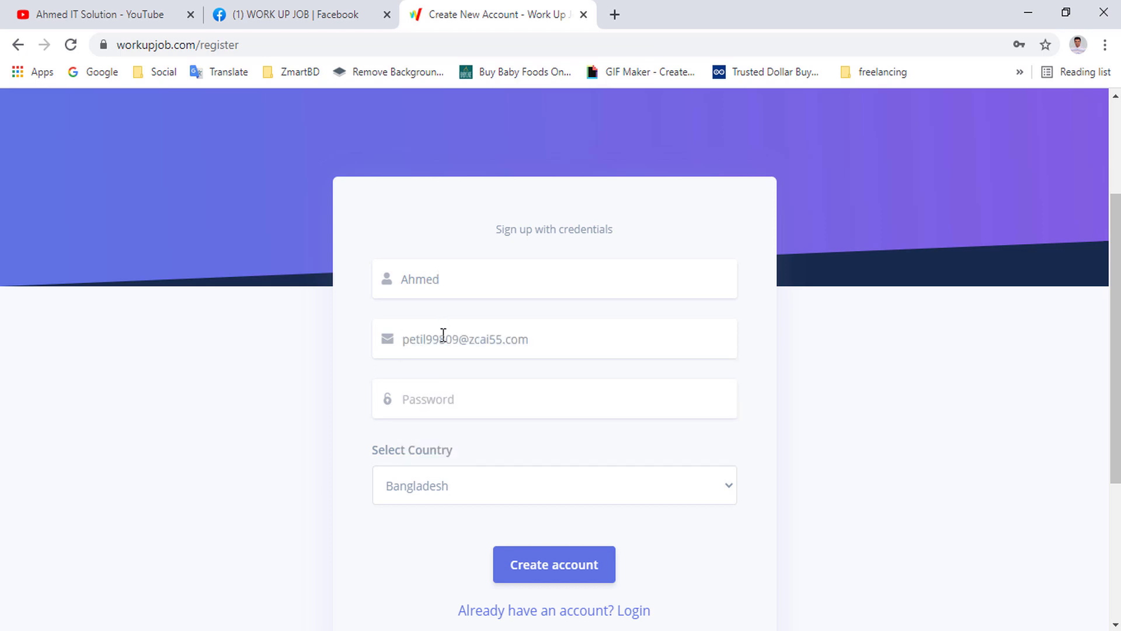
pyautogui.click(460, 394)
pyautogui.write('1')
# - Check the country list, keep Bangladesh as the country and submit the registration to create the account
pyautogui.click(445, 489)
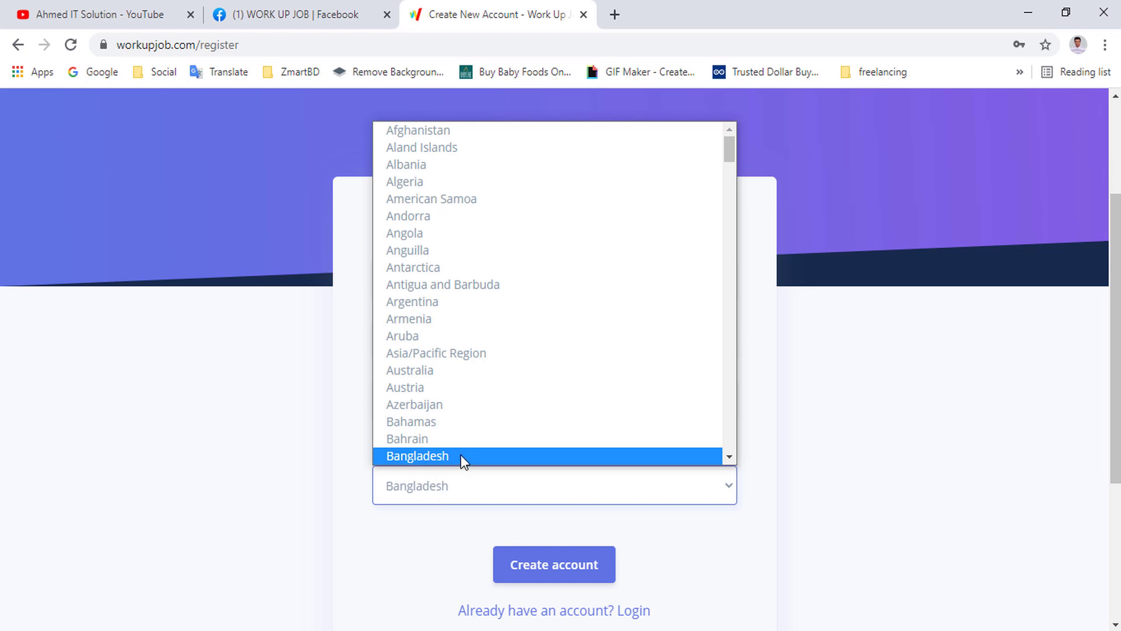
pyautogui.scroll(-5, 473, 351)
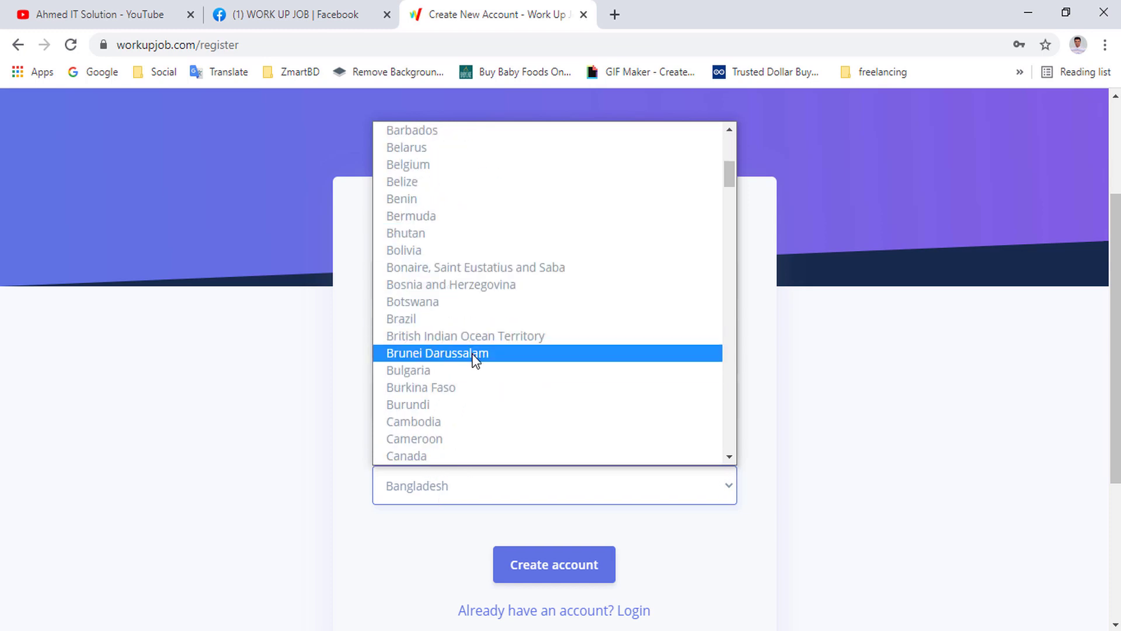
pyautogui.click(320, 390)
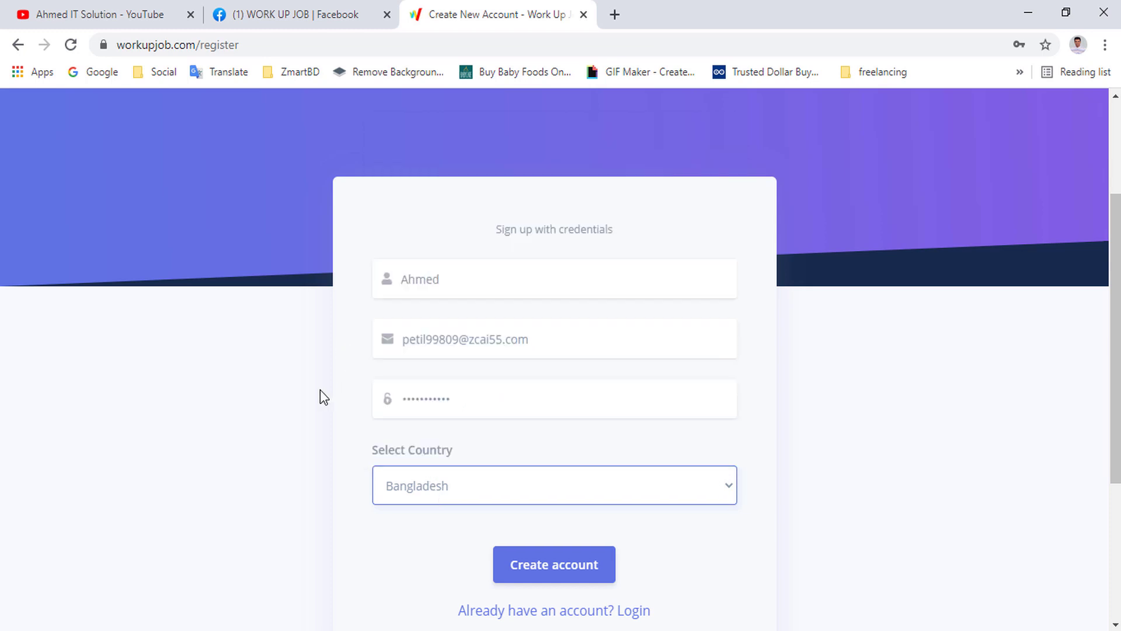
pyautogui.click(546, 568)
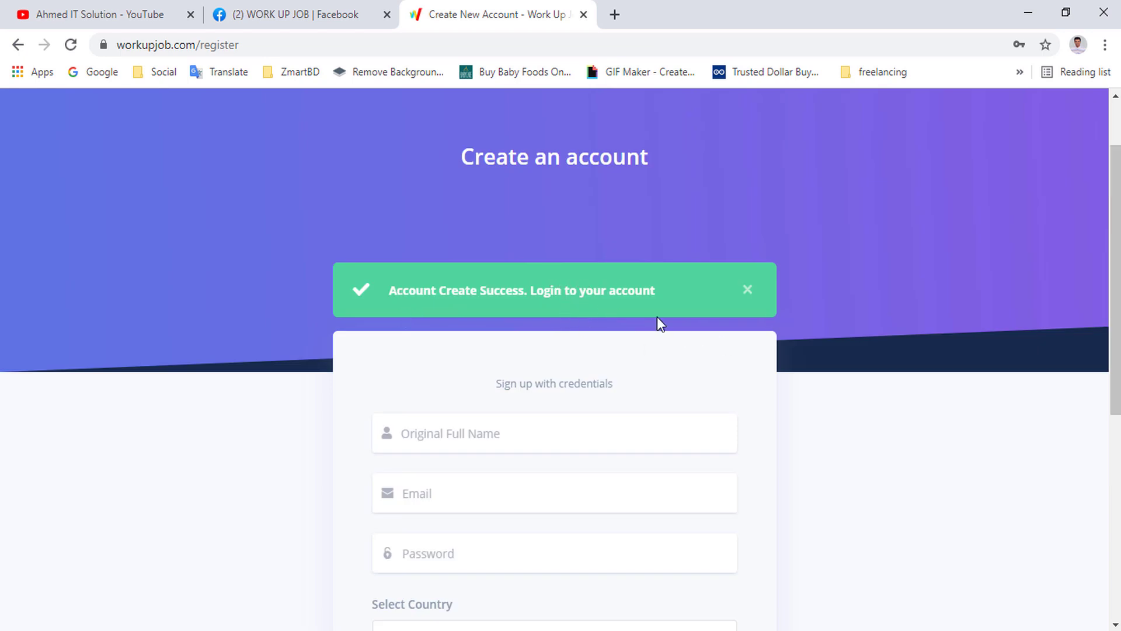
pyautogui.scroll(-3, 701, 321)
pyautogui.scroll(-2, 671, 261)
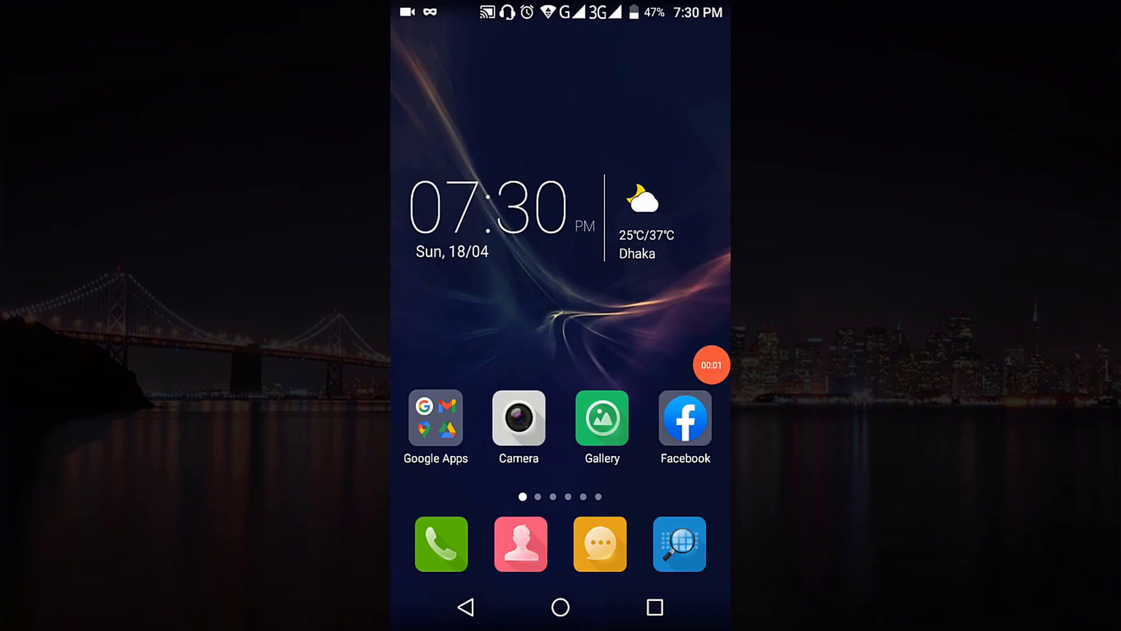
# - On the phone, open Firefox, search Google for "work up job" and open workupjob.com
pyautogui.moveTo(672, 291); pyautogui.dragTo(456, 291)
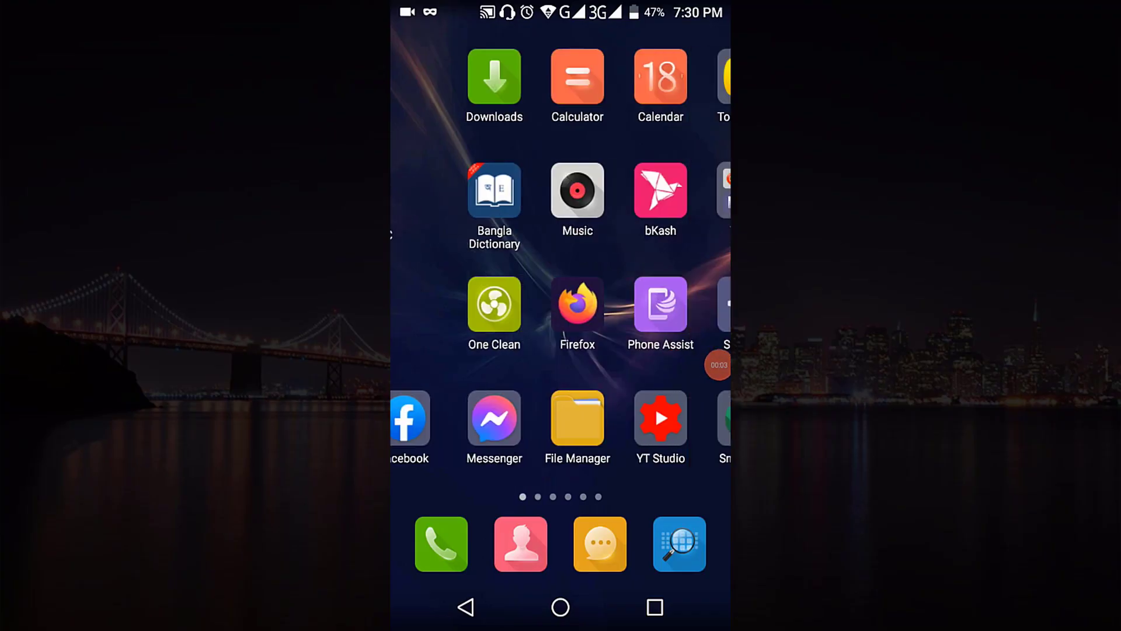
pyautogui.click(519, 304)
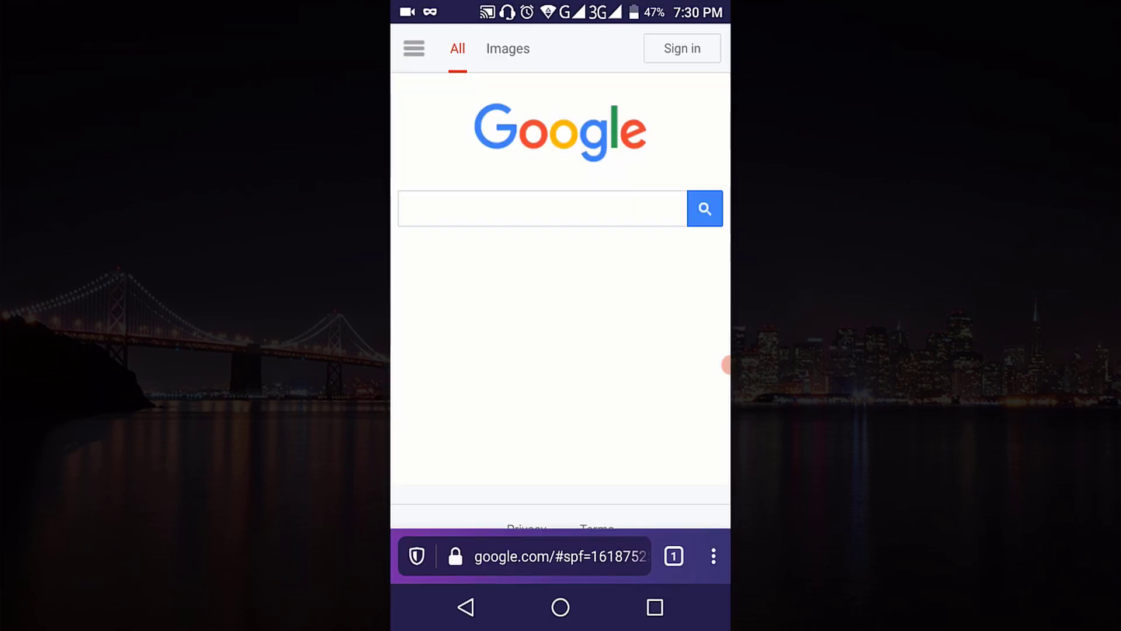
pyautogui.click(543, 205)
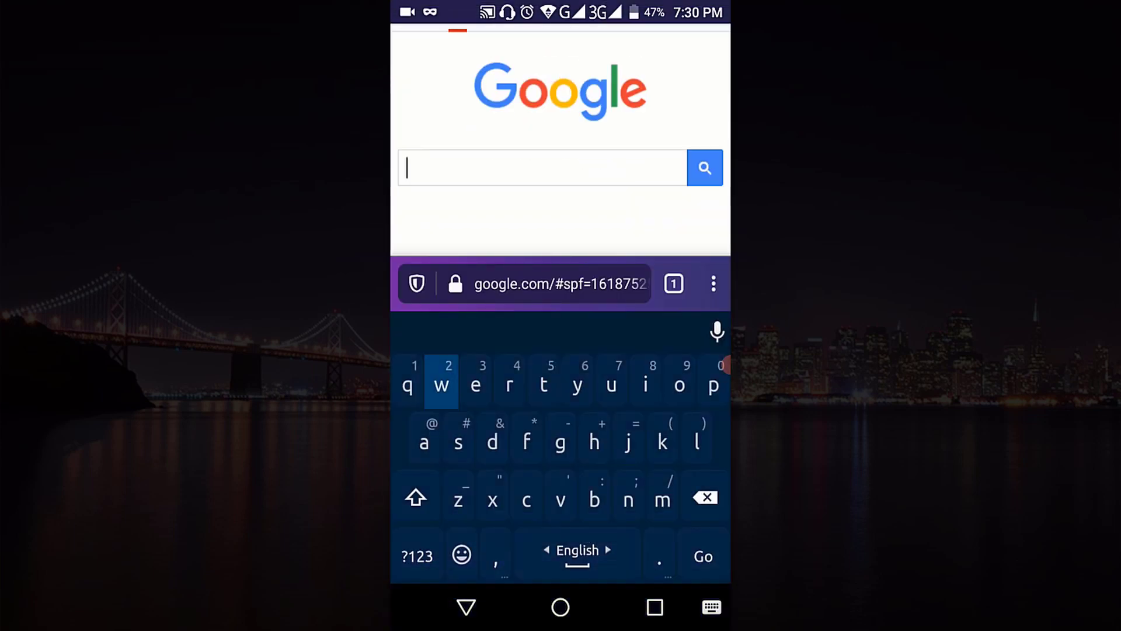
pyautogui.write('workup')
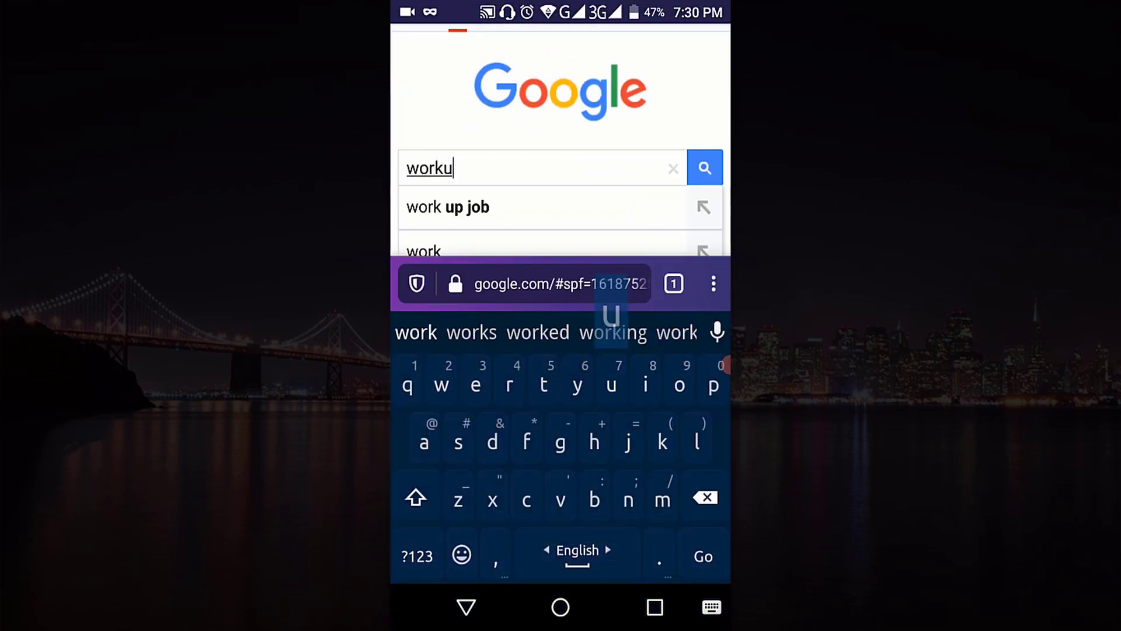
pyautogui.click(455, 207)
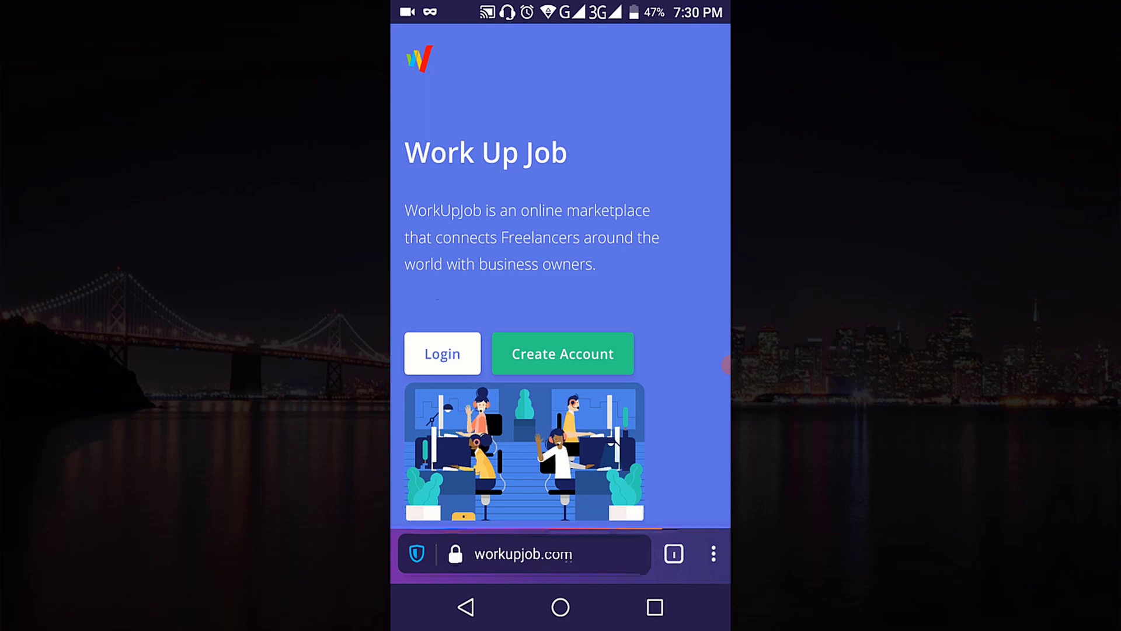
# - Open the account registration form on the mobile site and review its fields
pyautogui.click(562, 354)
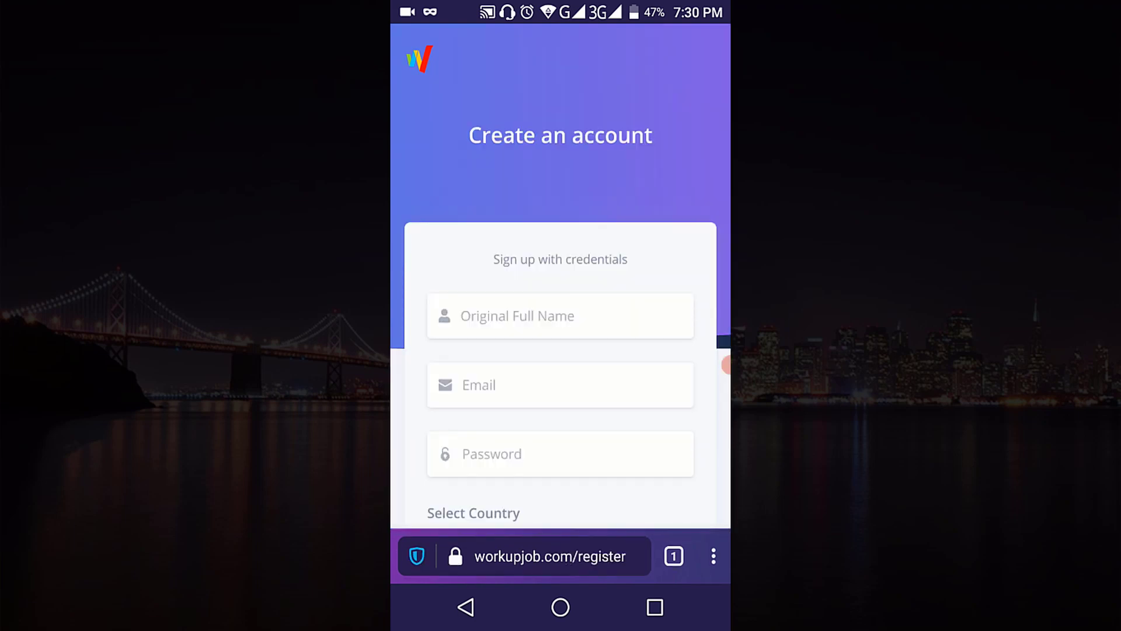
pyautogui.scroll(-3, 560, 310)
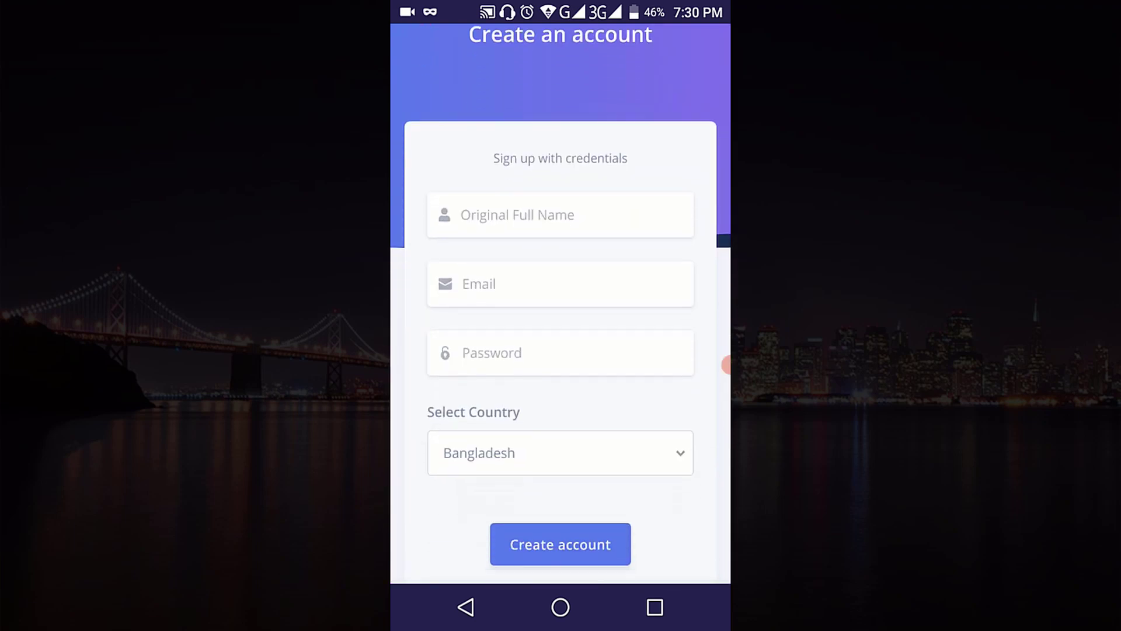
pyautogui.scroll(-2, 560, 315)
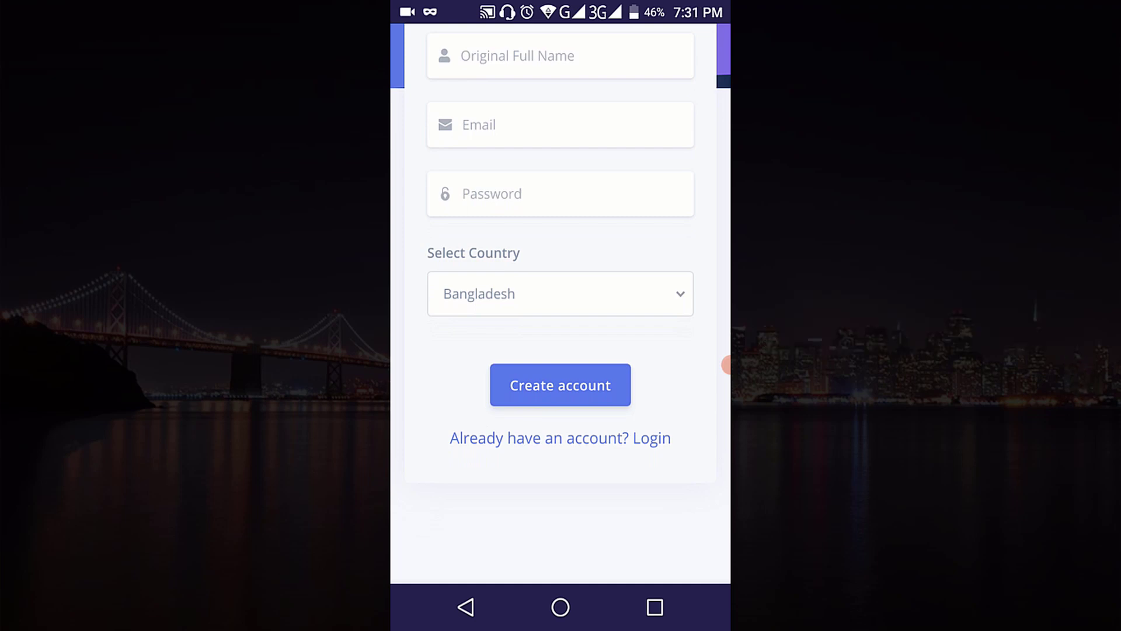
pyautogui.scroll(3, 560, 315)
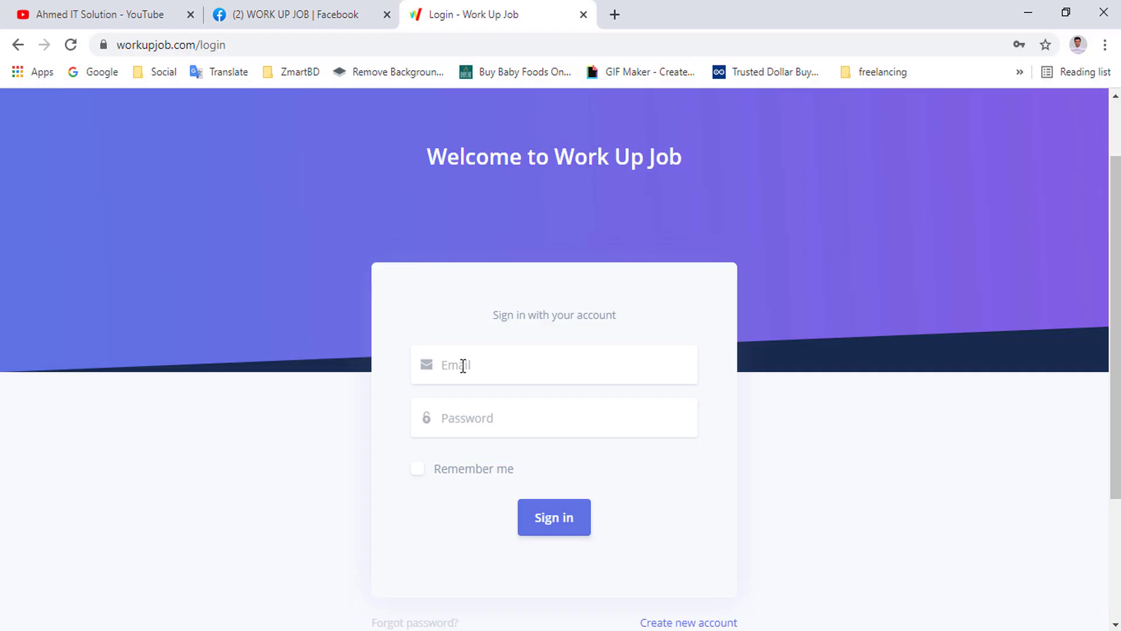
# - Back in the desktop browser, sign in with the account e-mail and password, and decline saving the password
pyautogui.click(463, 366)
pyautogui.hotkey('ctrl', 'v')
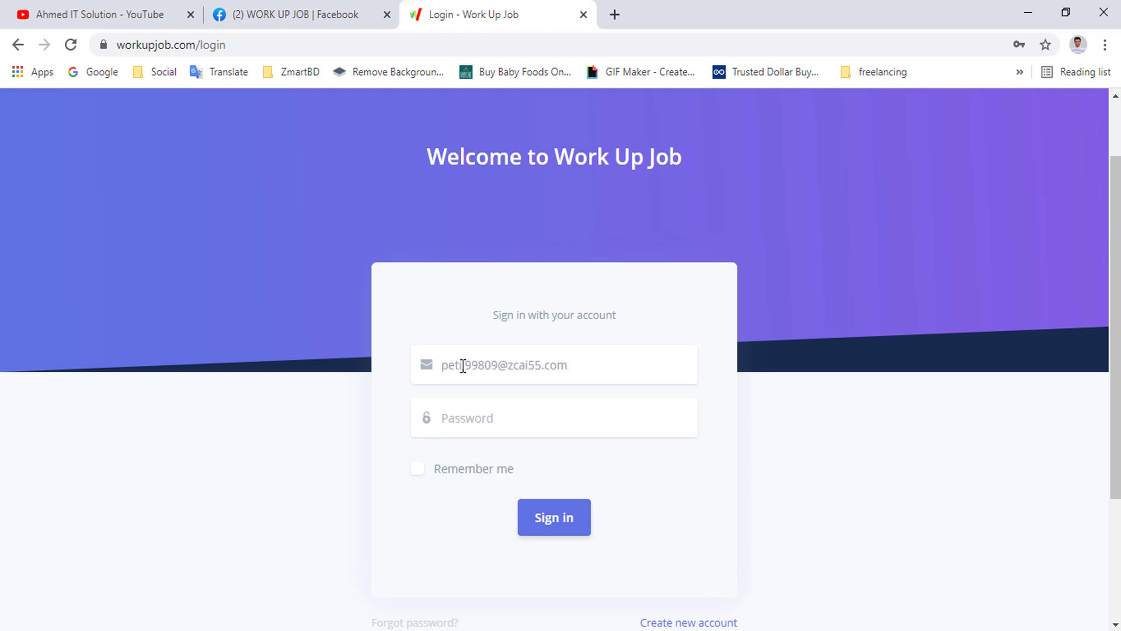
pyautogui.click(485, 415)
pyautogui.write('1')
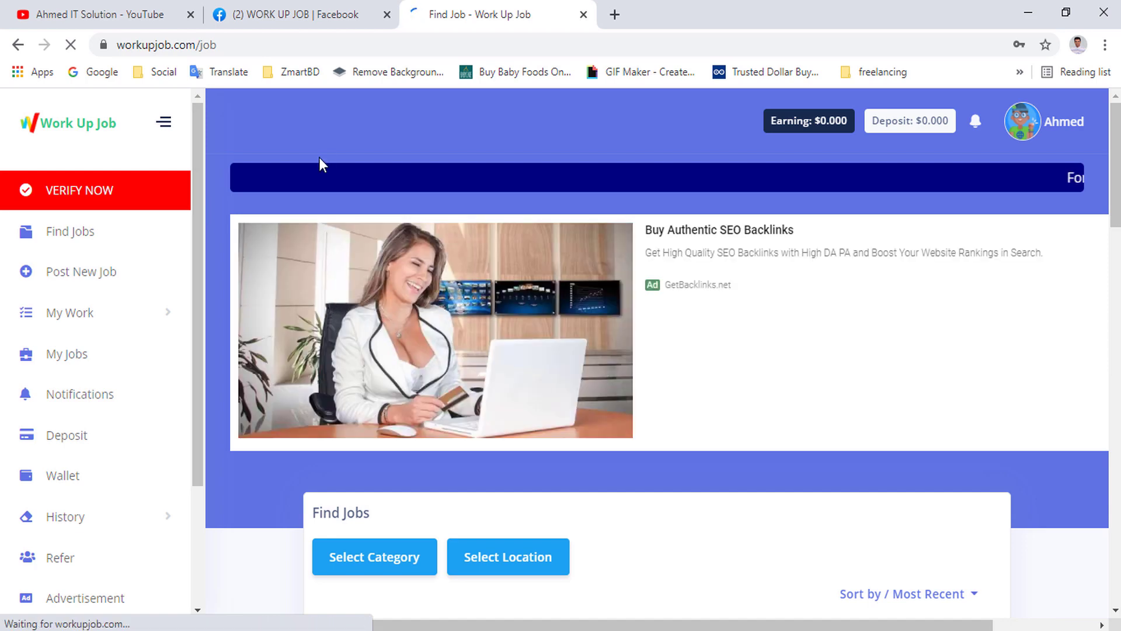
pyautogui.scroll(-6, 250, 250)
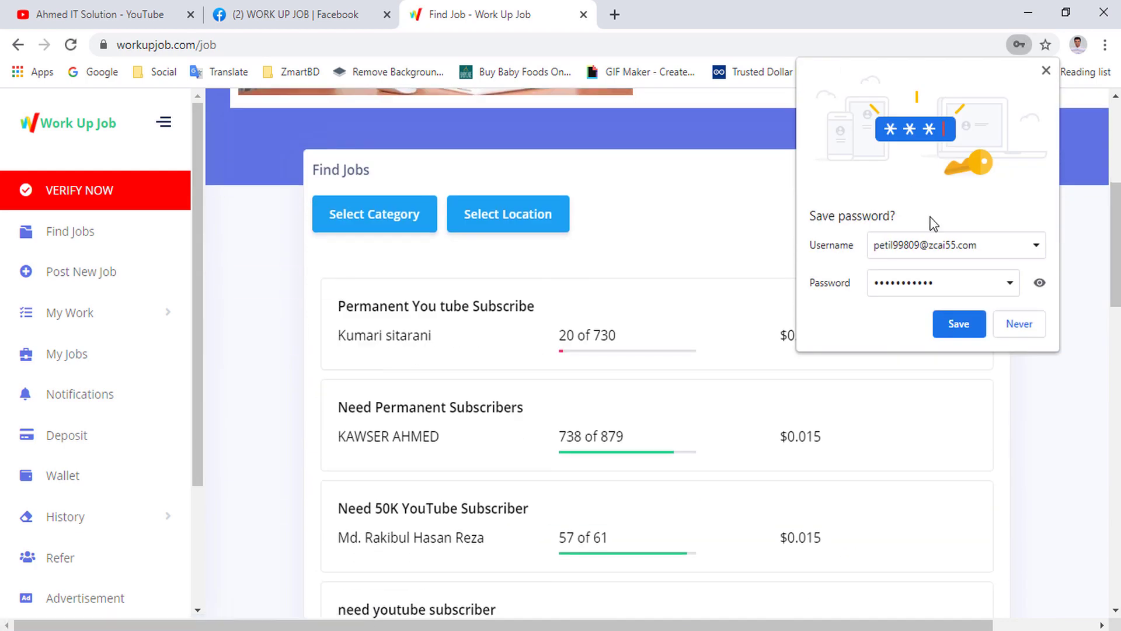
pyautogui.click(1019, 324)
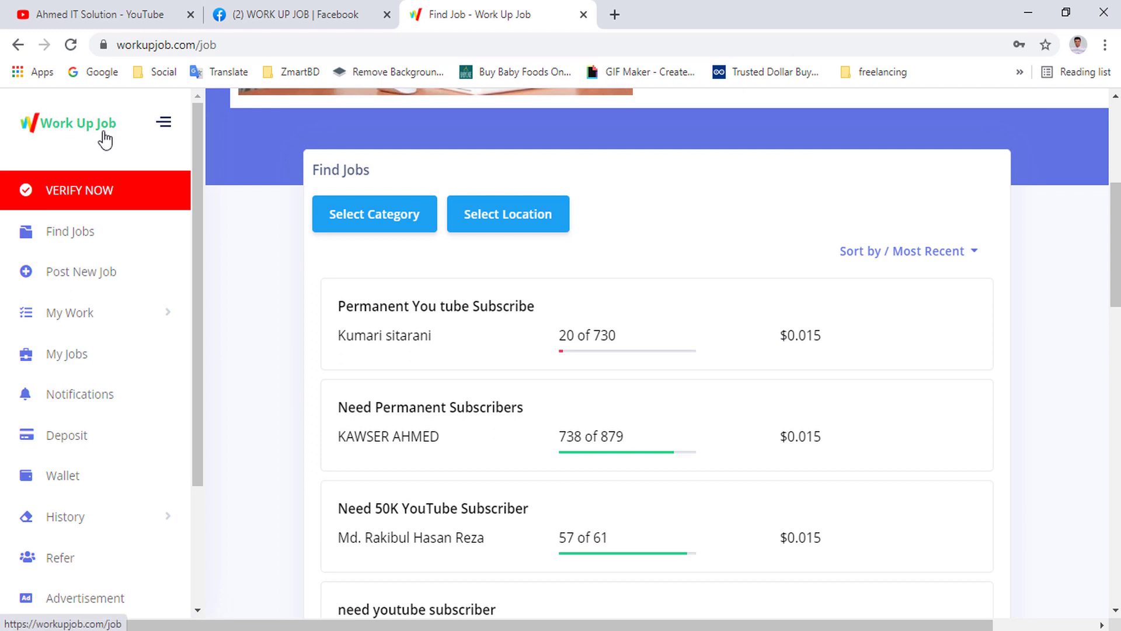
# - Open the account verification form and check the accepted card types and the full name and card number fields
pyautogui.click(85, 133)
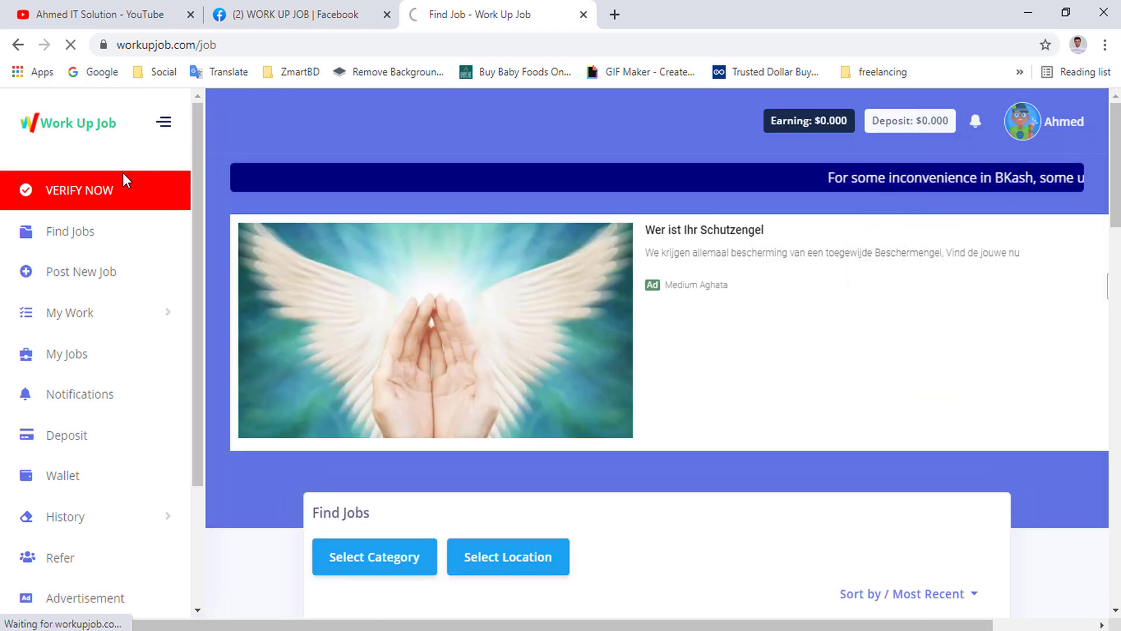
pyautogui.click(70, 203)
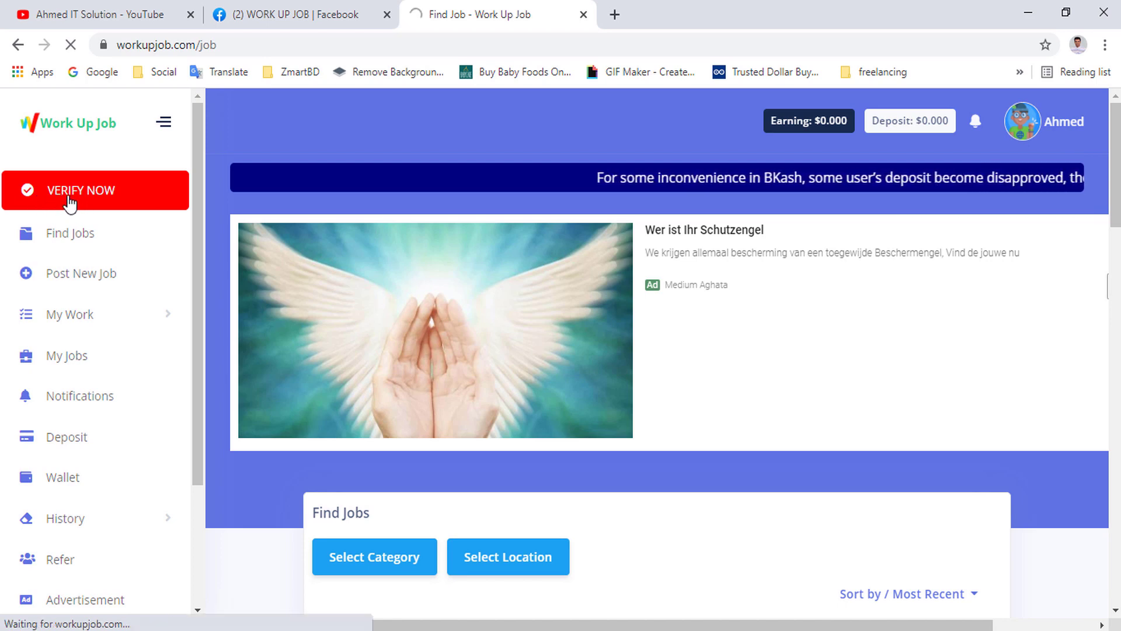
pyautogui.scroll(-4, 512, 271)
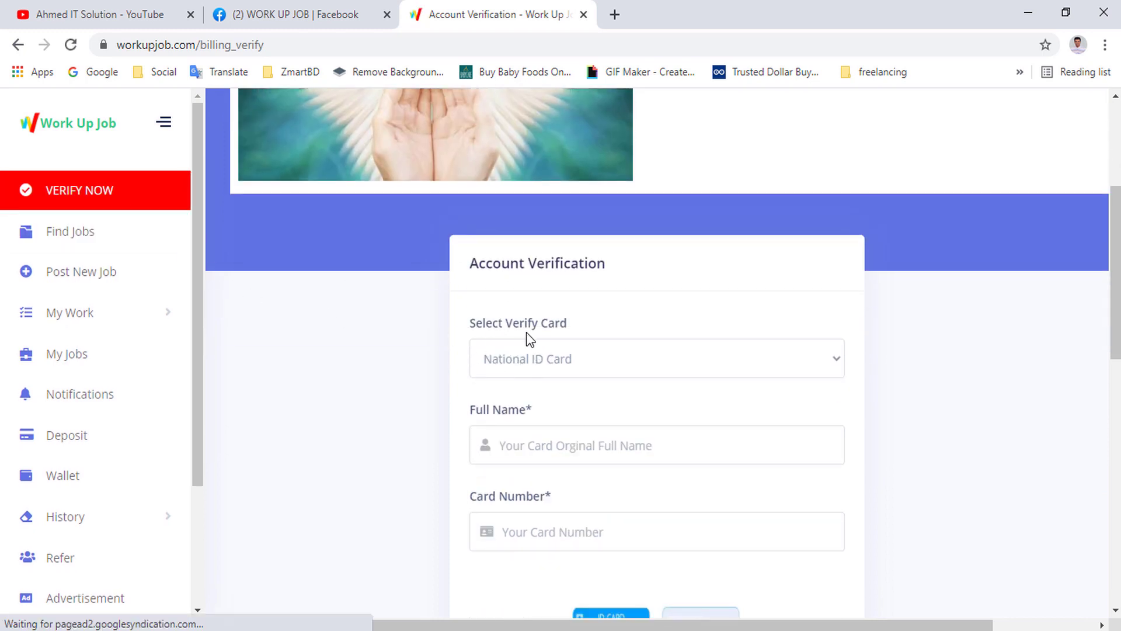
pyautogui.click(570, 360)
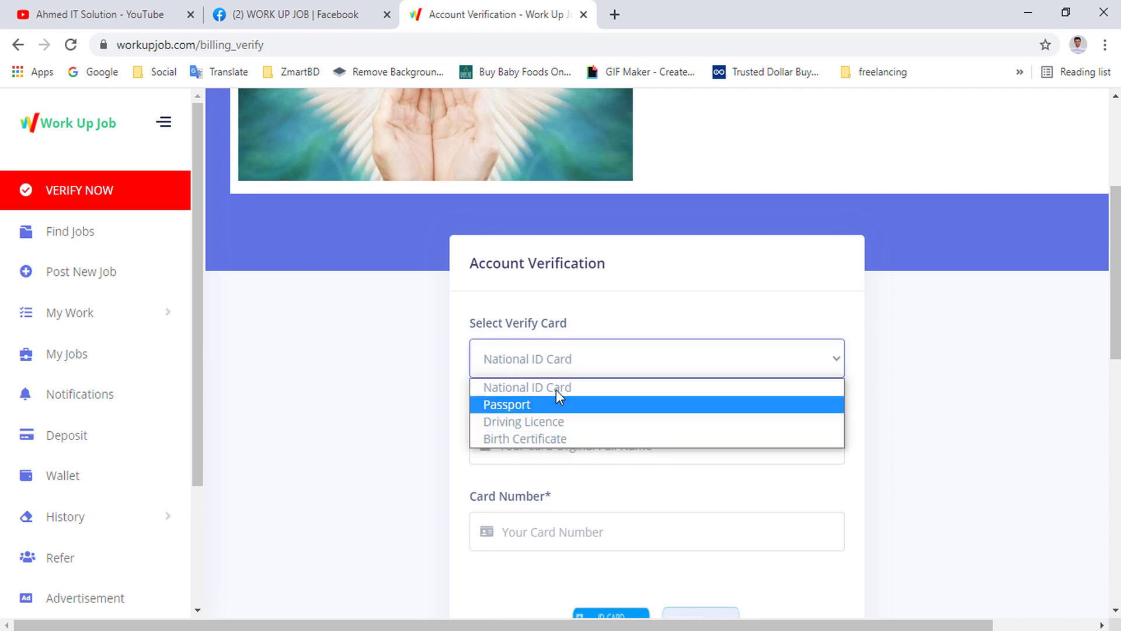
pyautogui.click(557, 361)
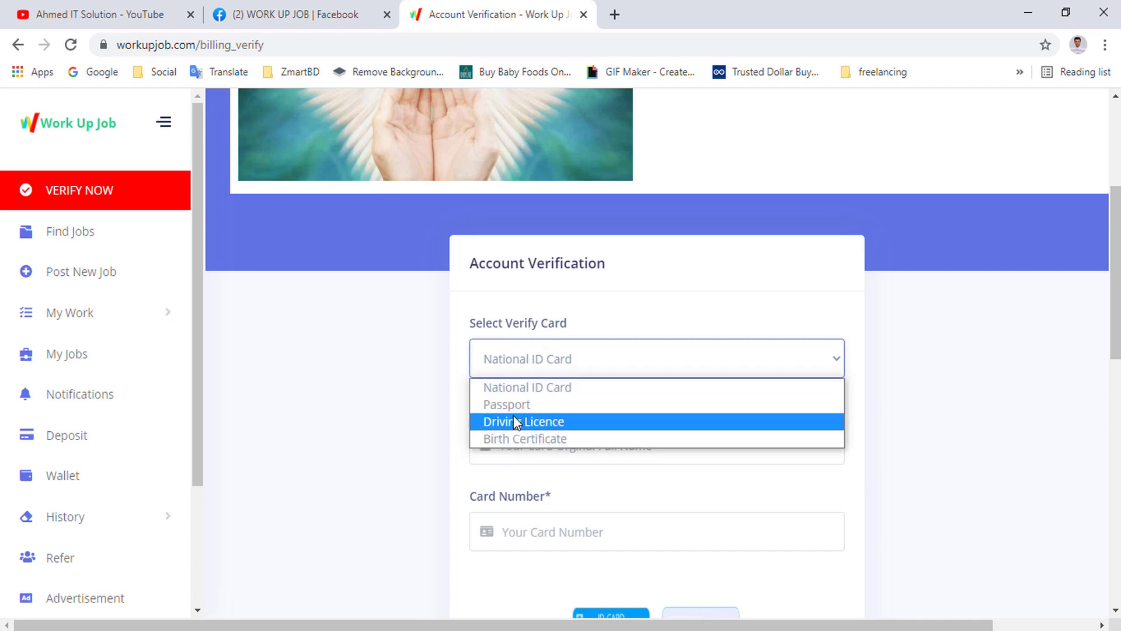
pyautogui.click(828, 371)
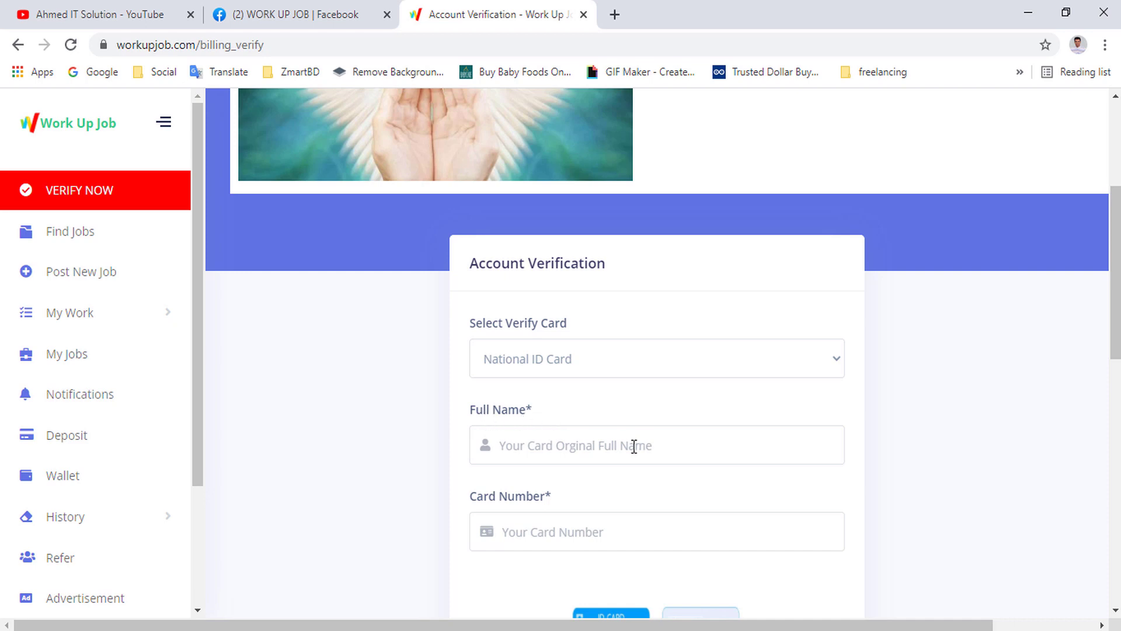
pyautogui.scroll(-1, 634, 446)
pyautogui.click(547, 440)
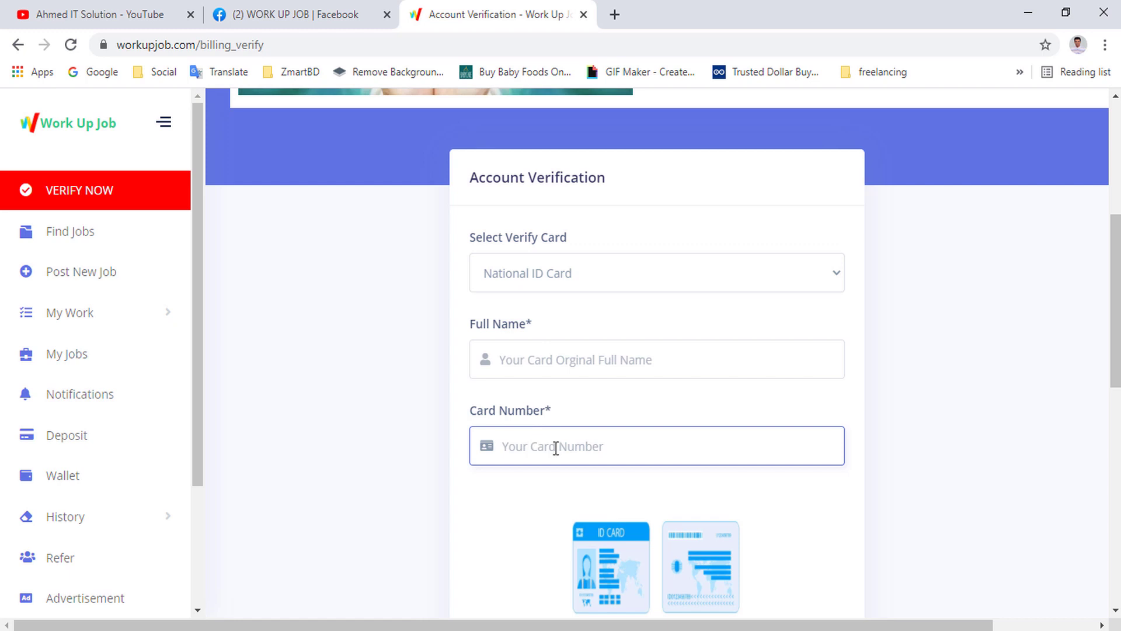
# - Switch the verification card type to Passport and then to Birth Certificate to compare their sample images
pyautogui.click(517, 275)
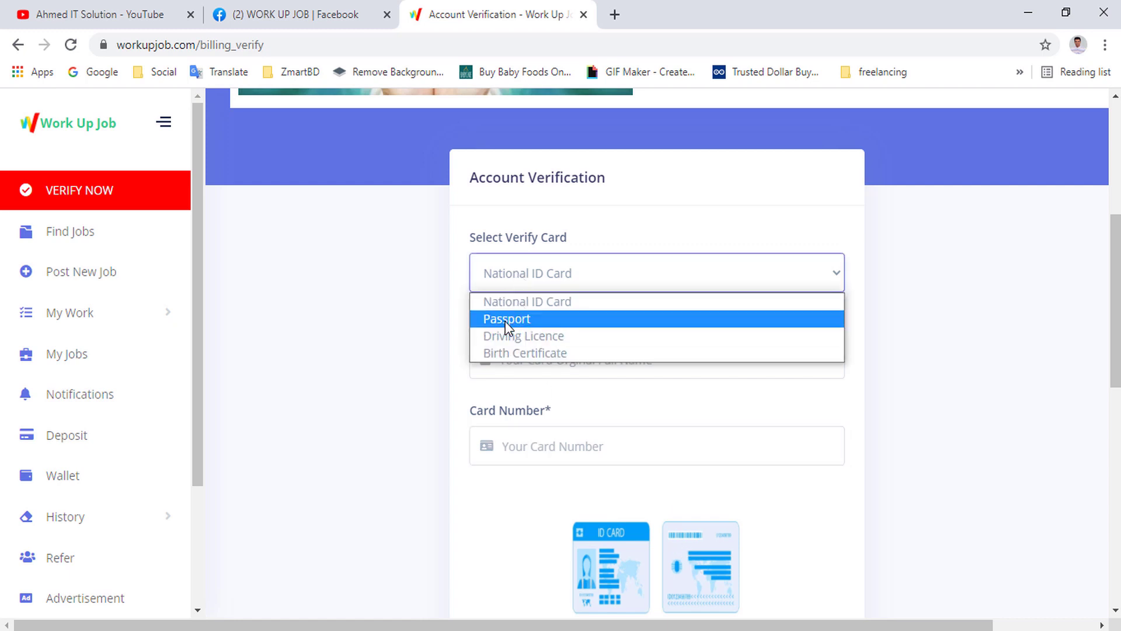
pyautogui.click(511, 317)
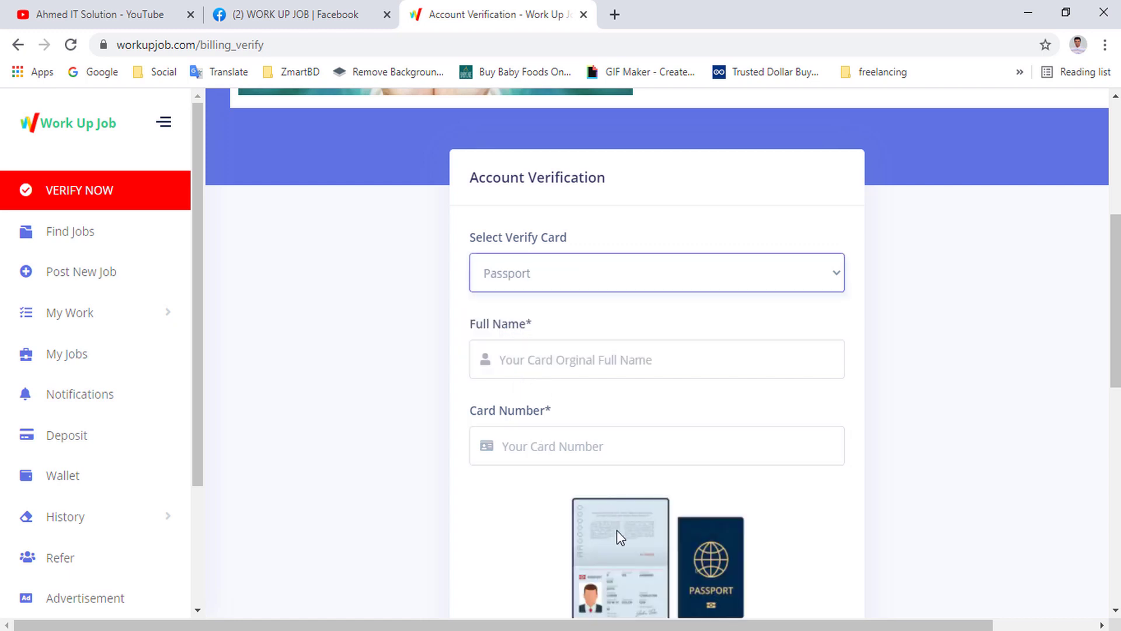
pyautogui.scroll(-1, 616, 530)
pyautogui.click(573, 187)
pyautogui.click(542, 262)
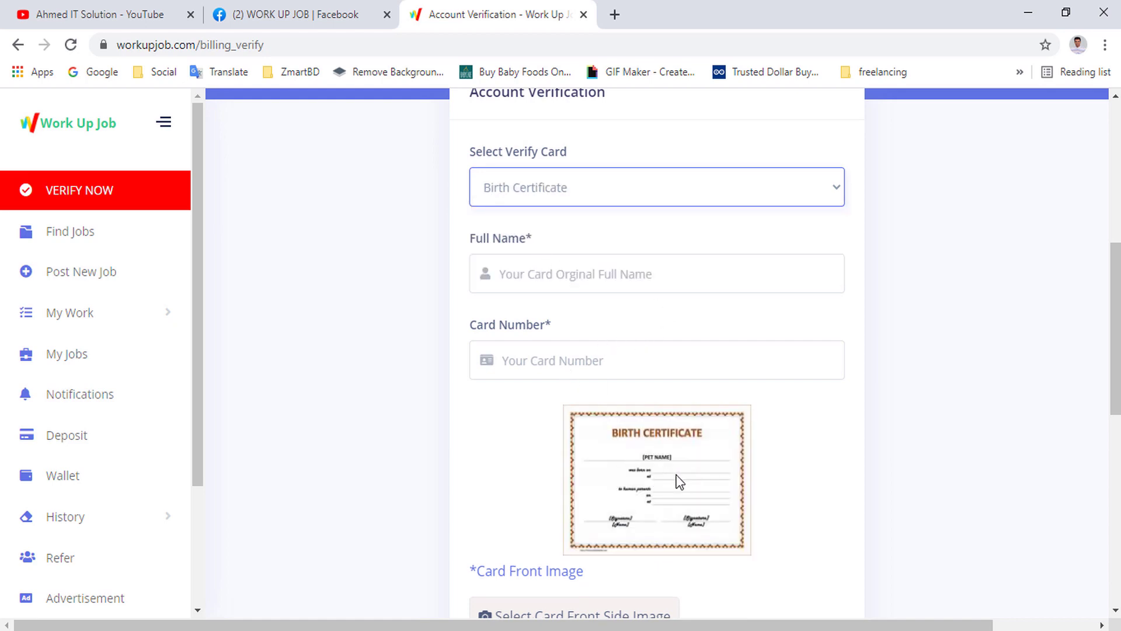
# - Review the card number field and the front side and real image upload fields of the verification form
pyautogui.click(534, 359)
pyautogui.scroll(-2, 843, 360)
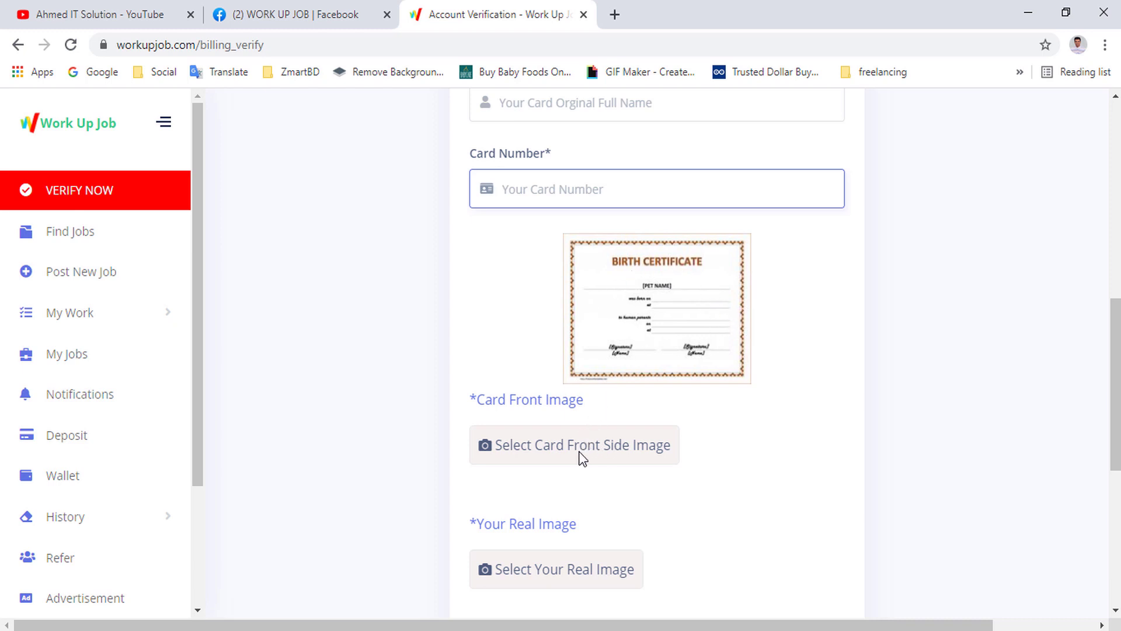
pyautogui.scroll(-2, 581, 451)
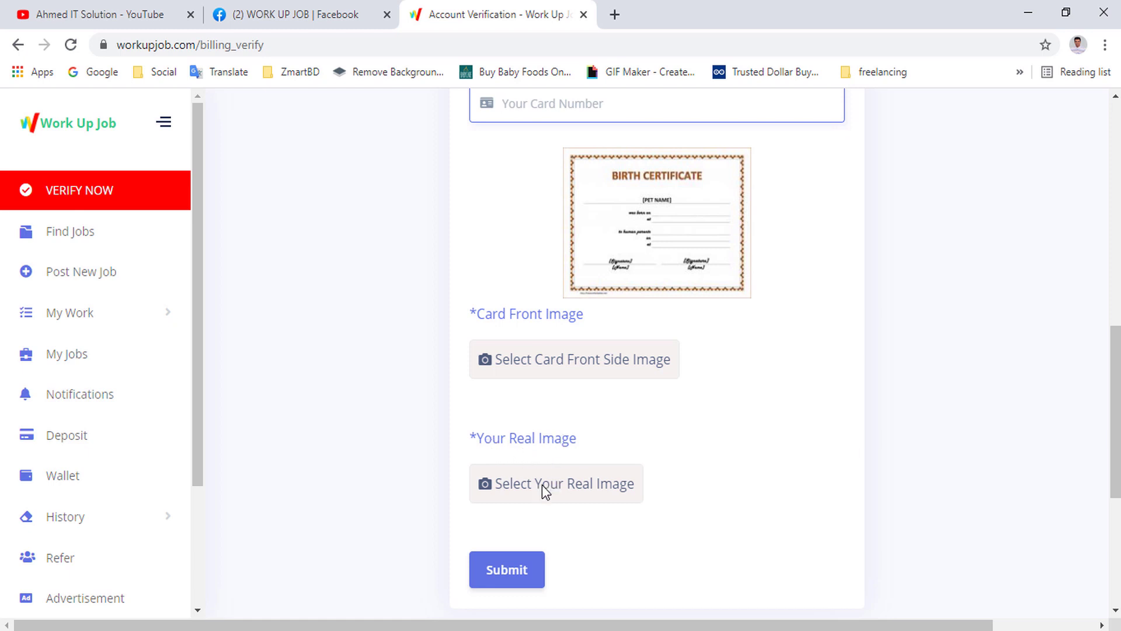
pyautogui.scroll(2, 514, 569)
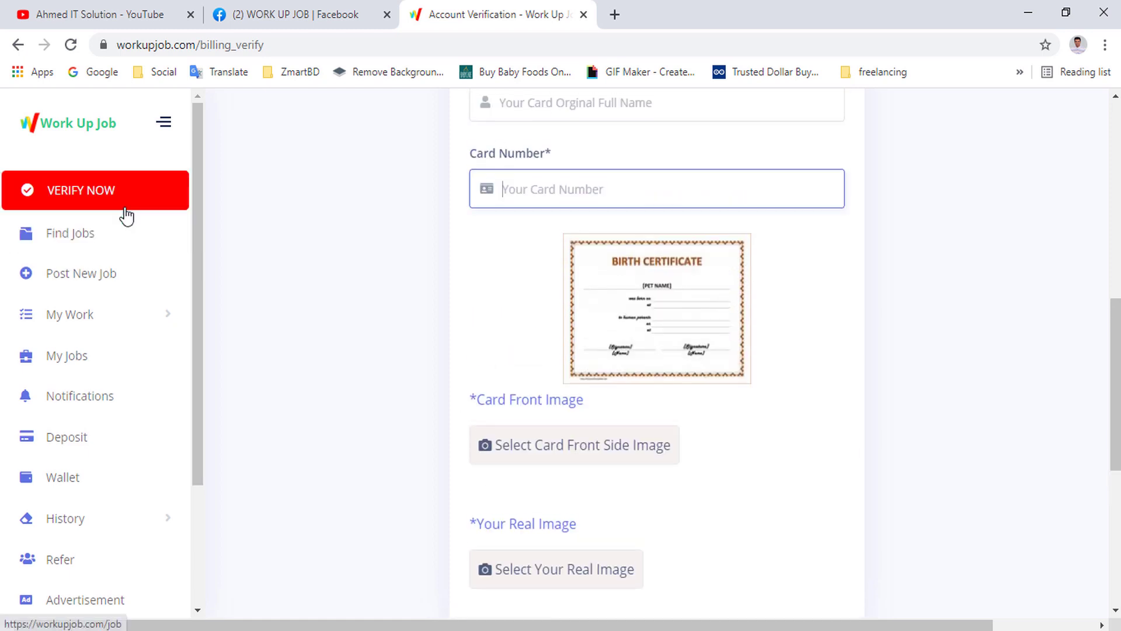
pyautogui.scroll(8, 623, 383)
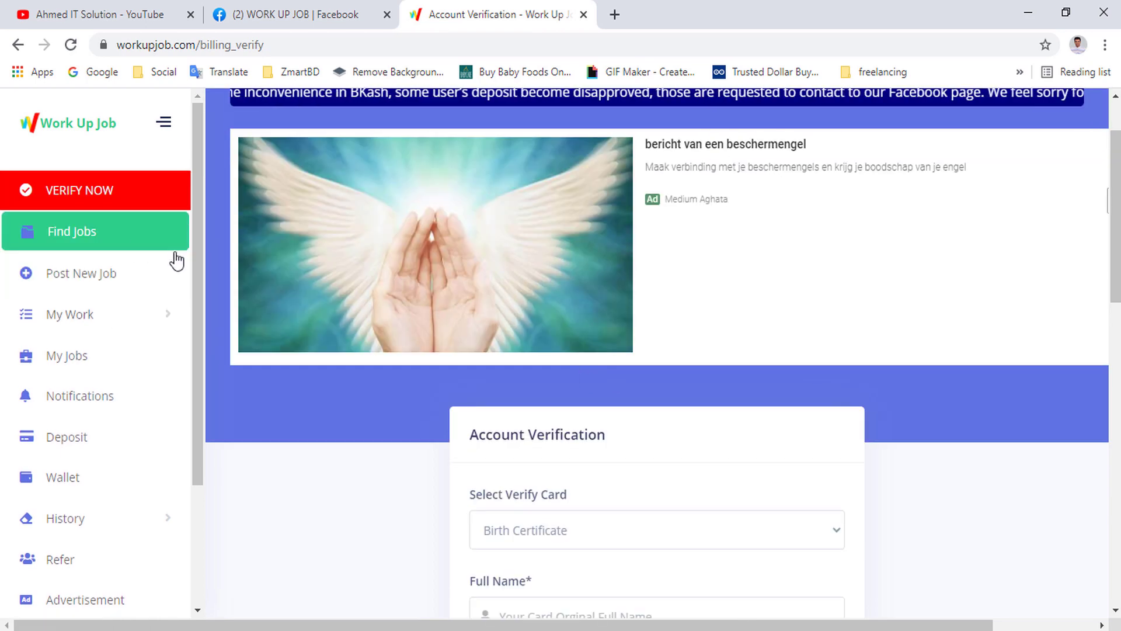
# - Open the Find Jobs list, look through the available jobs and load more entries
pyautogui.click(175, 253)
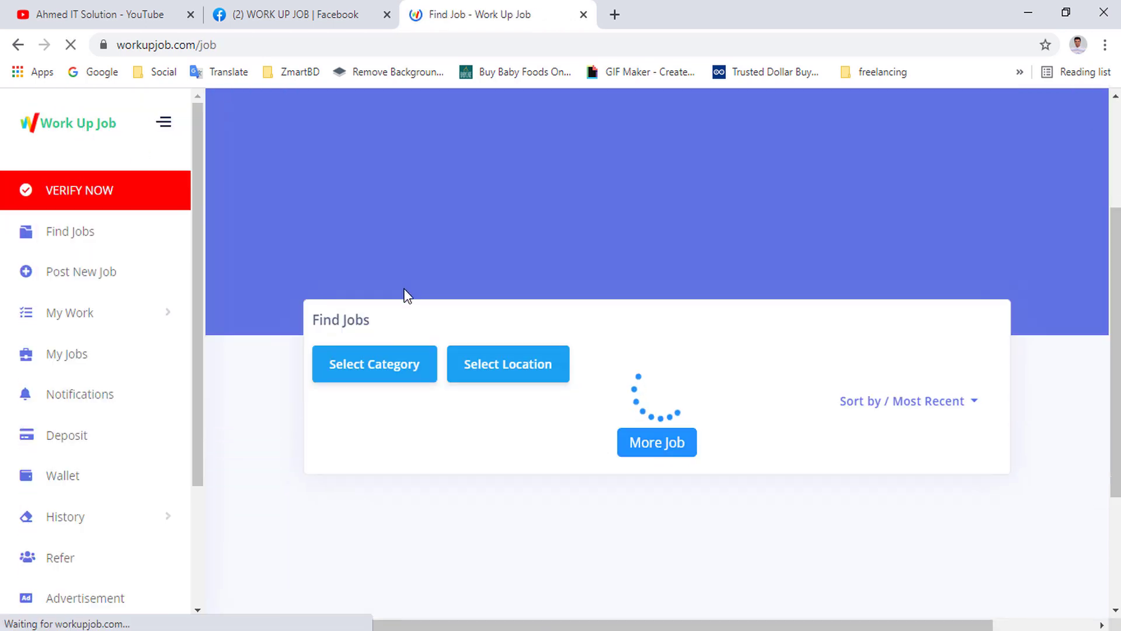
pyautogui.scroll(-3, 403, 298)
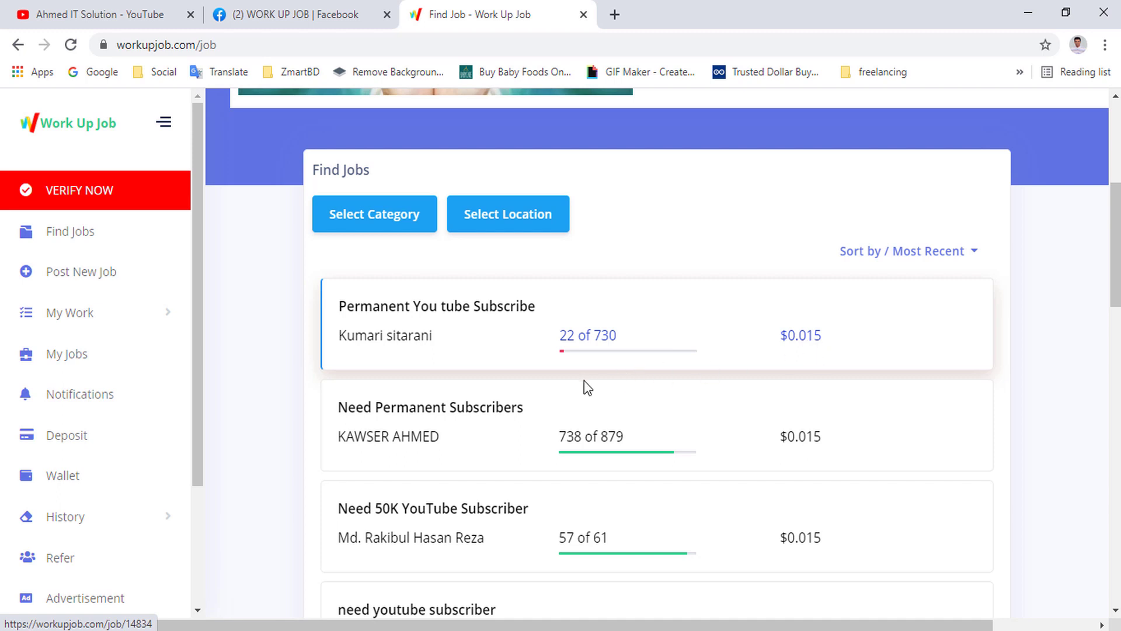
pyautogui.scroll(-15, 485, 420)
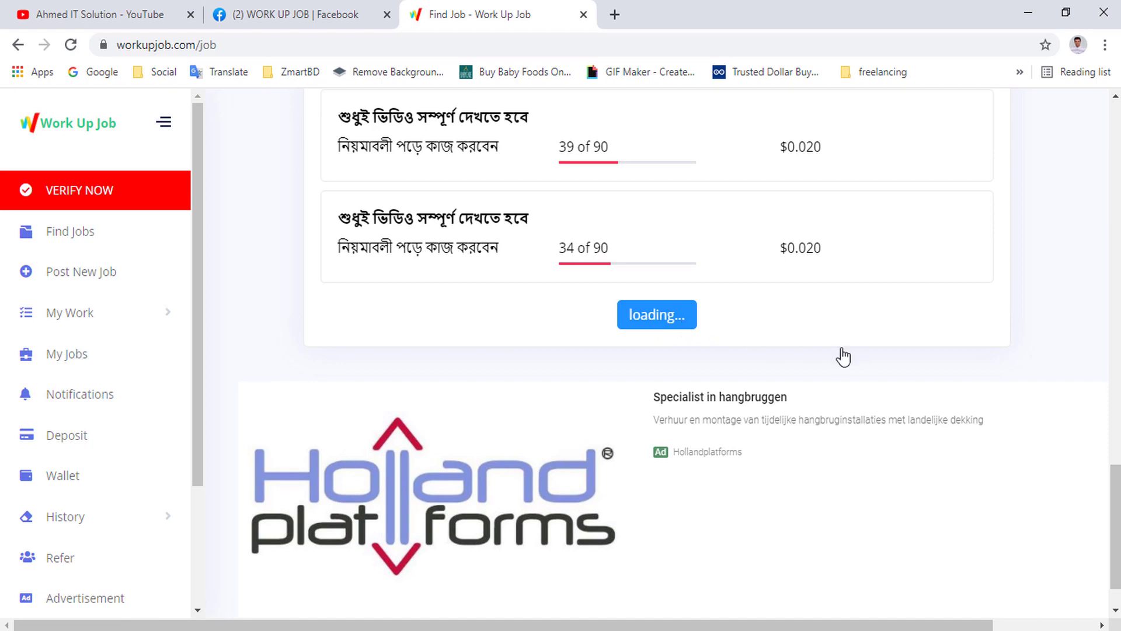
pyautogui.scroll(-10, 847, 298)
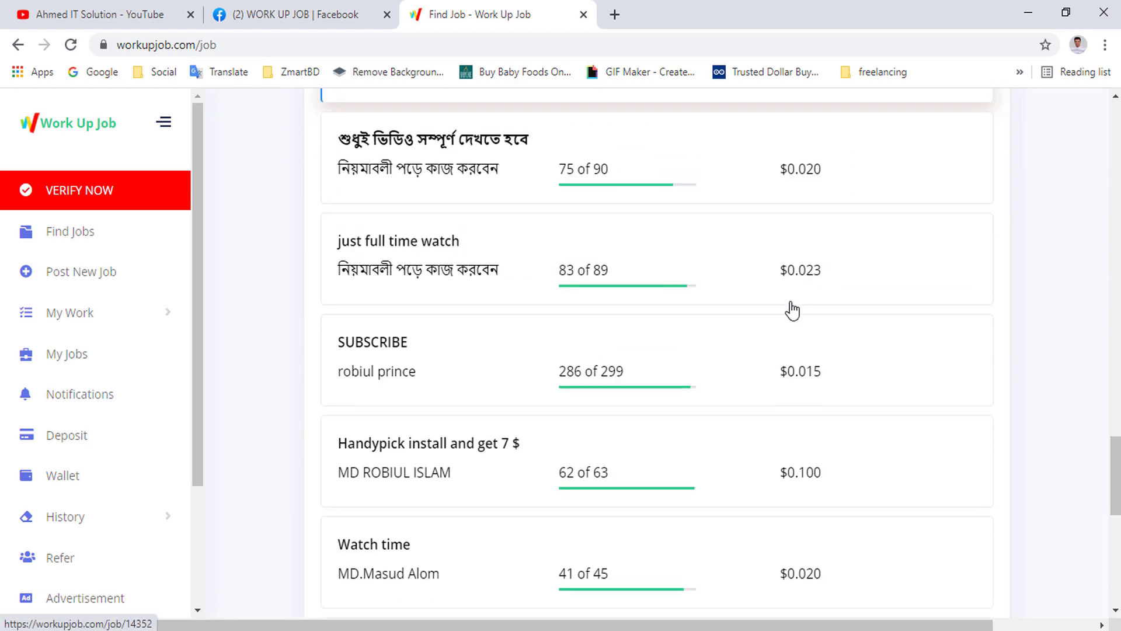
pyautogui.scroll(-10, 793, 310)
pyautogui.click(670, 268)
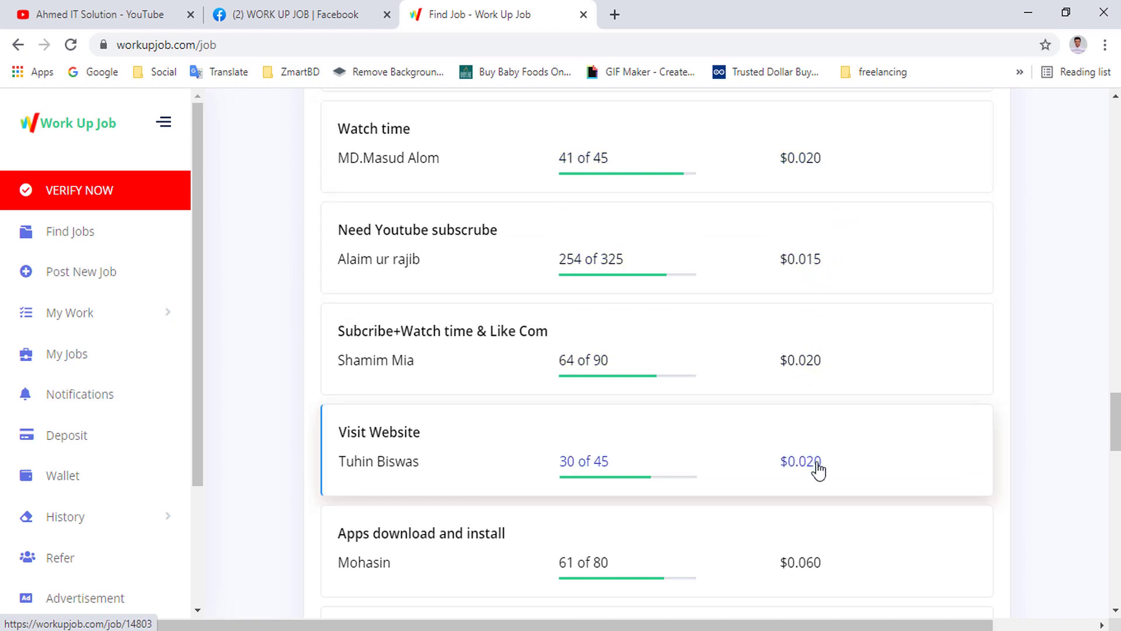
# - Compare the titles, progress and pay of the additional jobs, loading further entries at the end of the list
pyautogui.scroll(3, 806, 383)
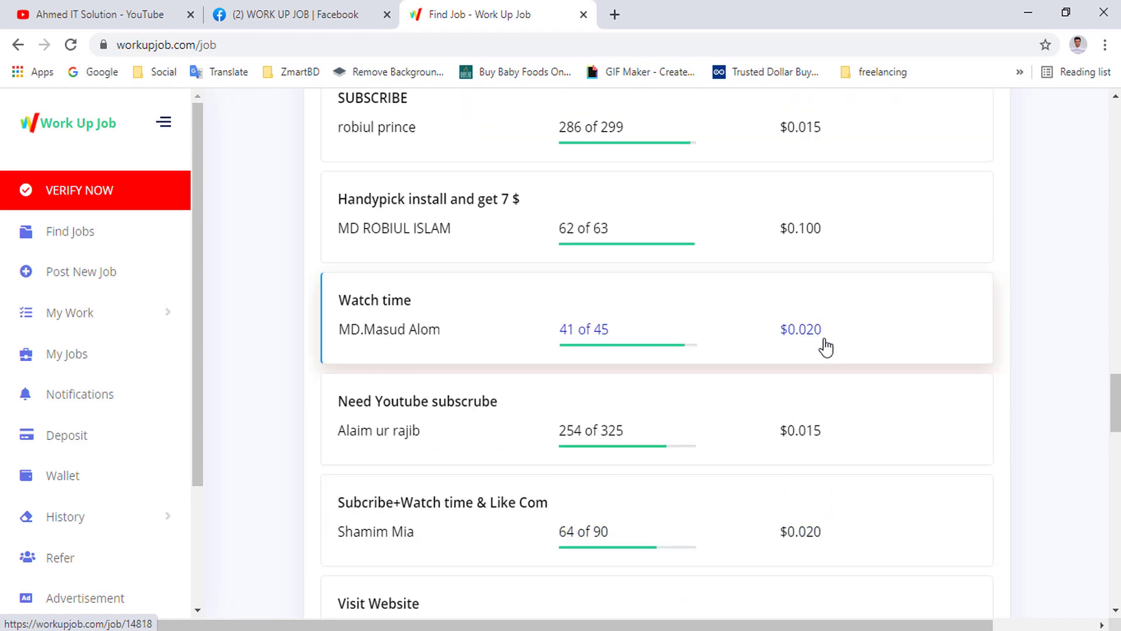
pyautogui.scroll(-6, 741, 368)
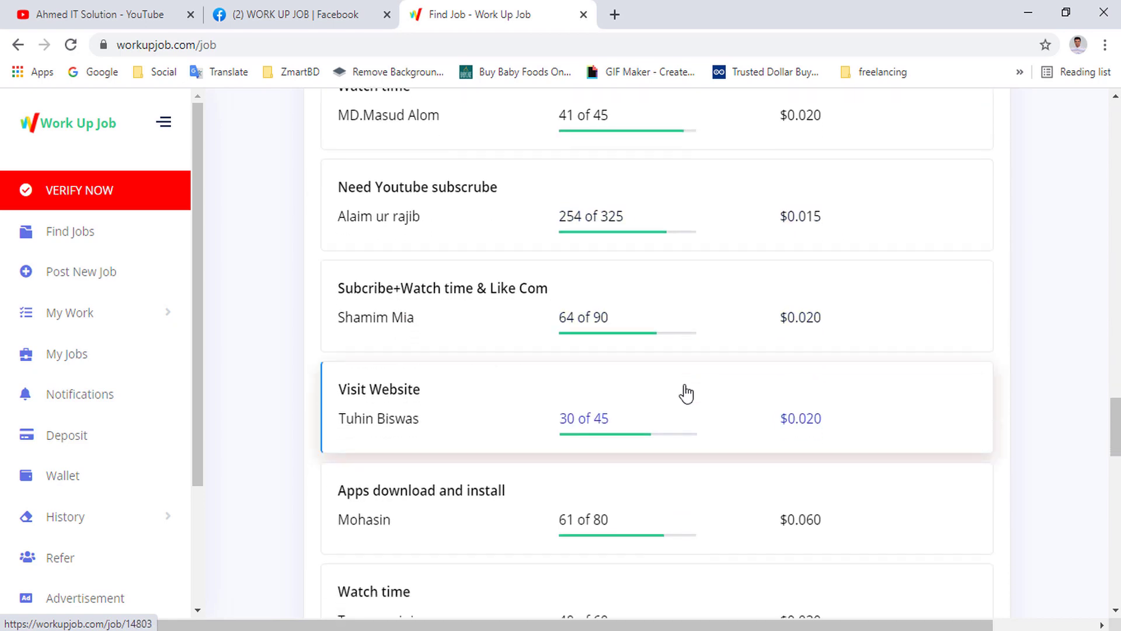
pyautogui.scroll(4, 815, 333)
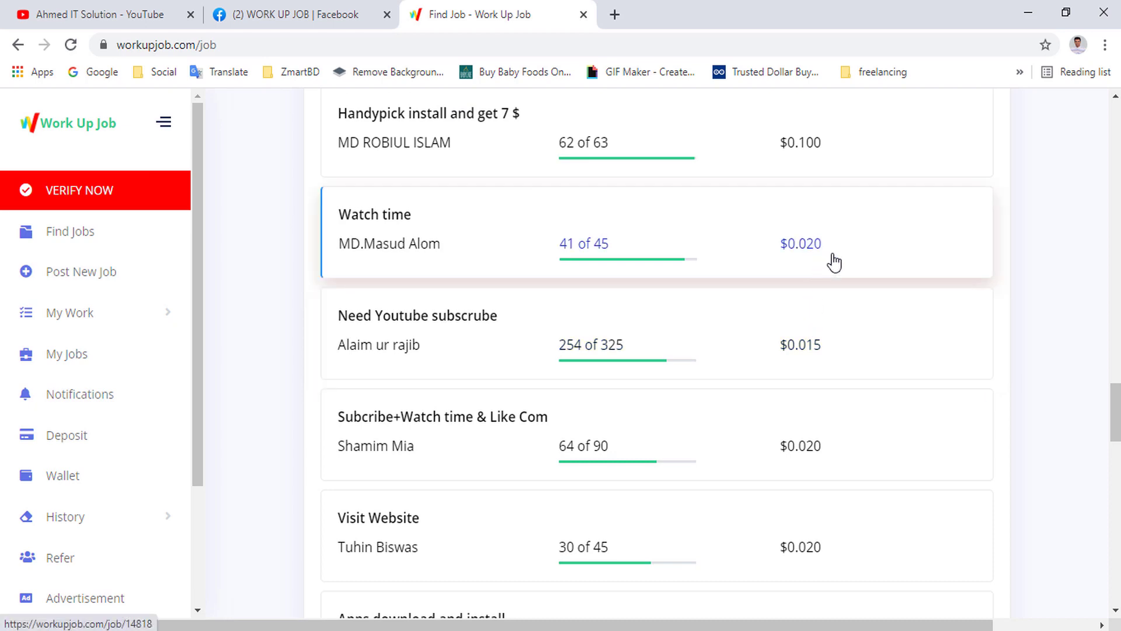
pyautogui.scroll(-20, 693, 290)
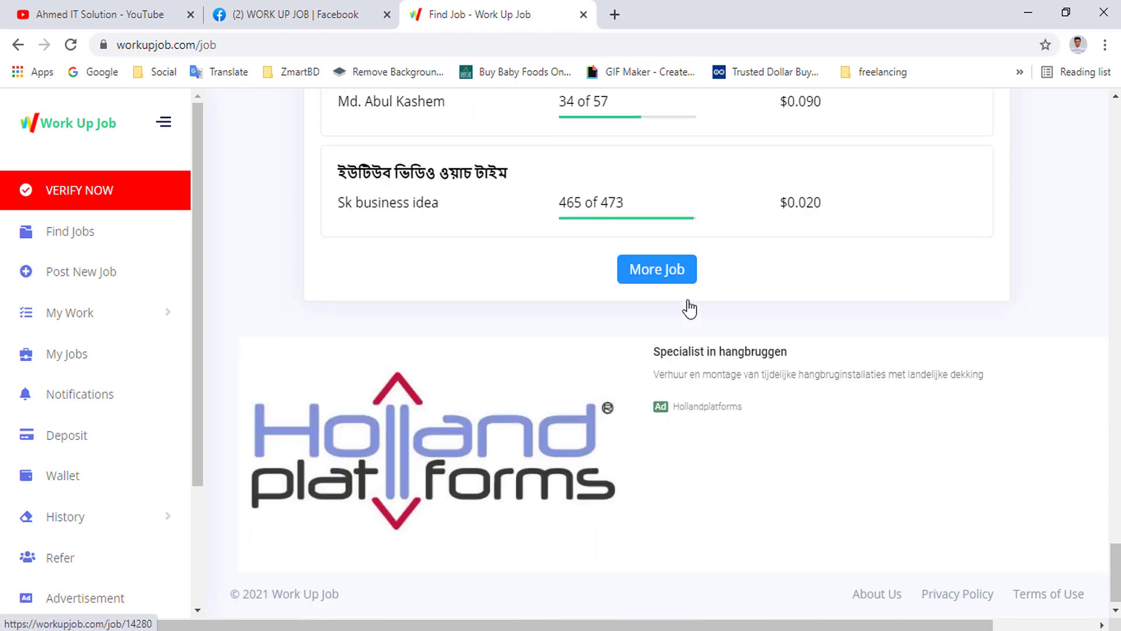
pyautogui.click(638, 278)
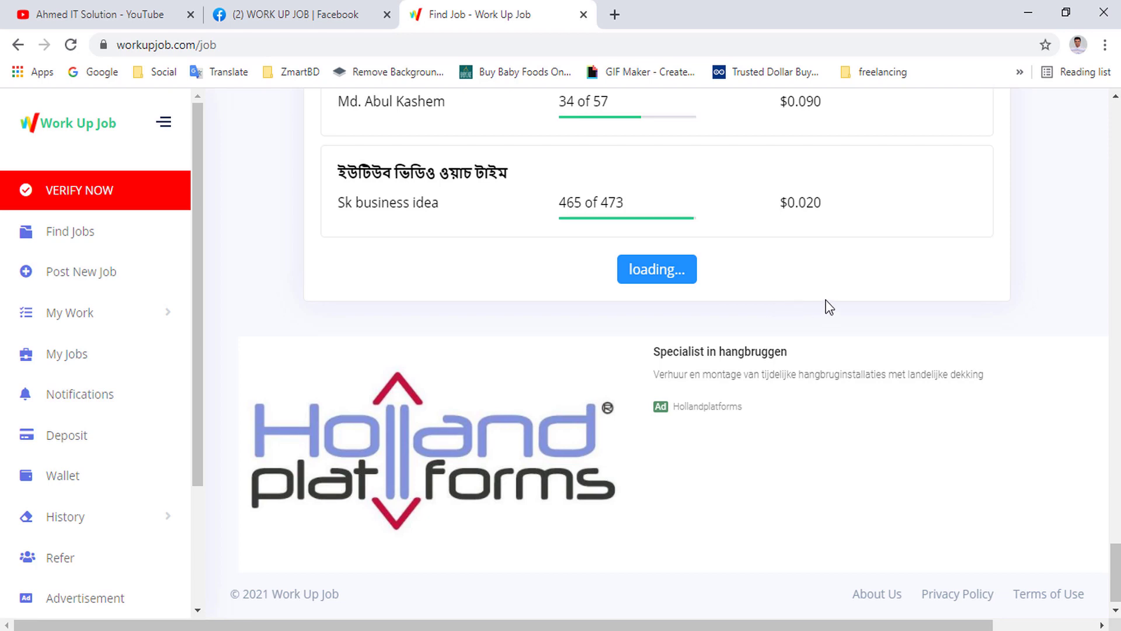
pyautogui.scroll(-9, 667, 325)
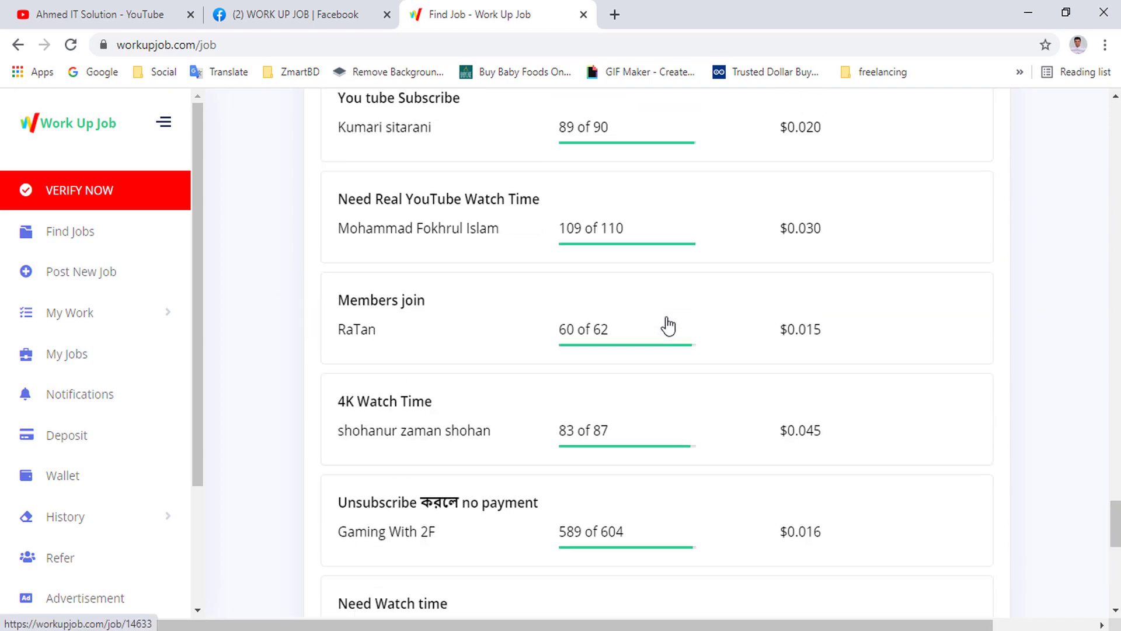
pyautogui.scroll(-10, 667, 330)
pyautogui.scroll(11, 665, 333)
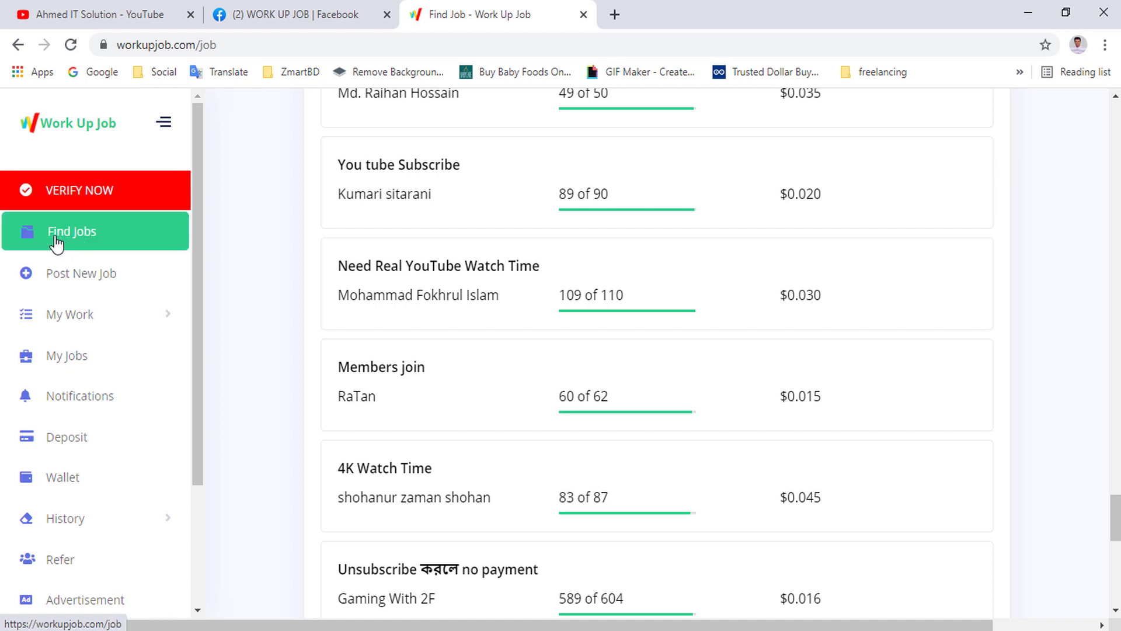
# - Open the form for posting a new job and review the zones and hideable countries in its location stage
pyautogui.click(73, 243)
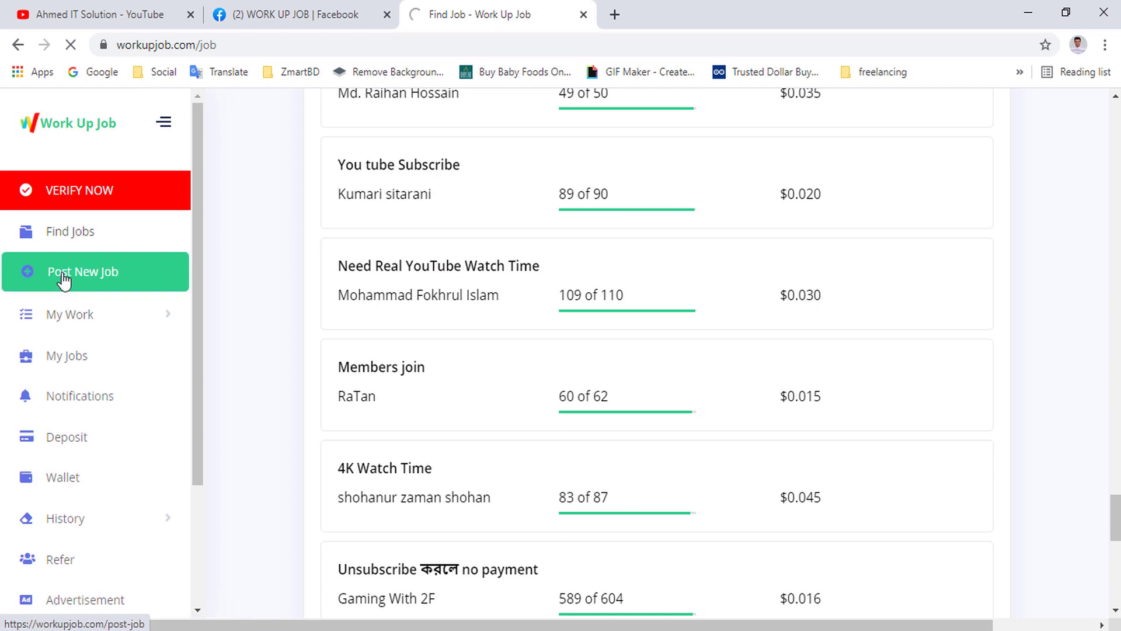
pyautogui.click(118, 285)
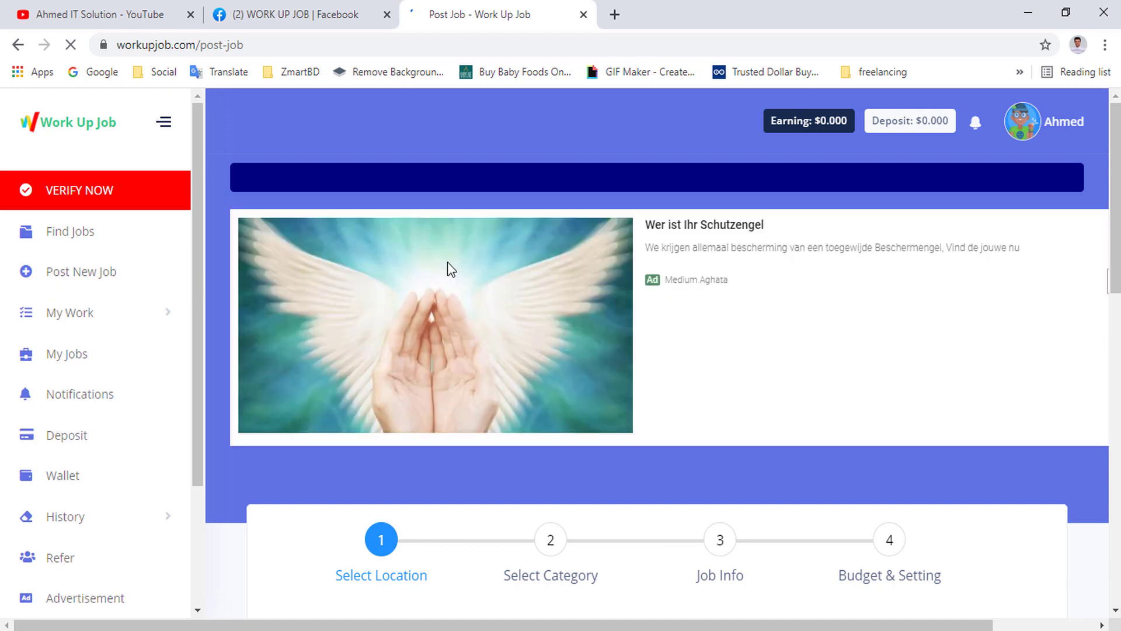
pyautogui.scroll(-3, 447, 269)
pyautogui.scroll(-3, 537, 378)
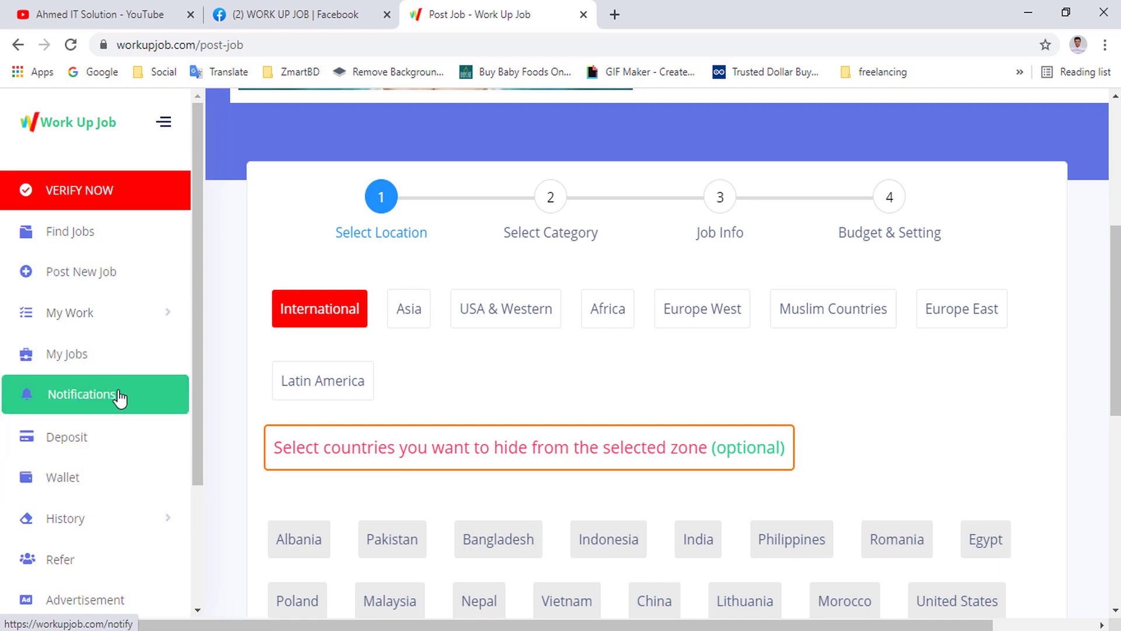
pyautogui.scroll(6, 70, 338)
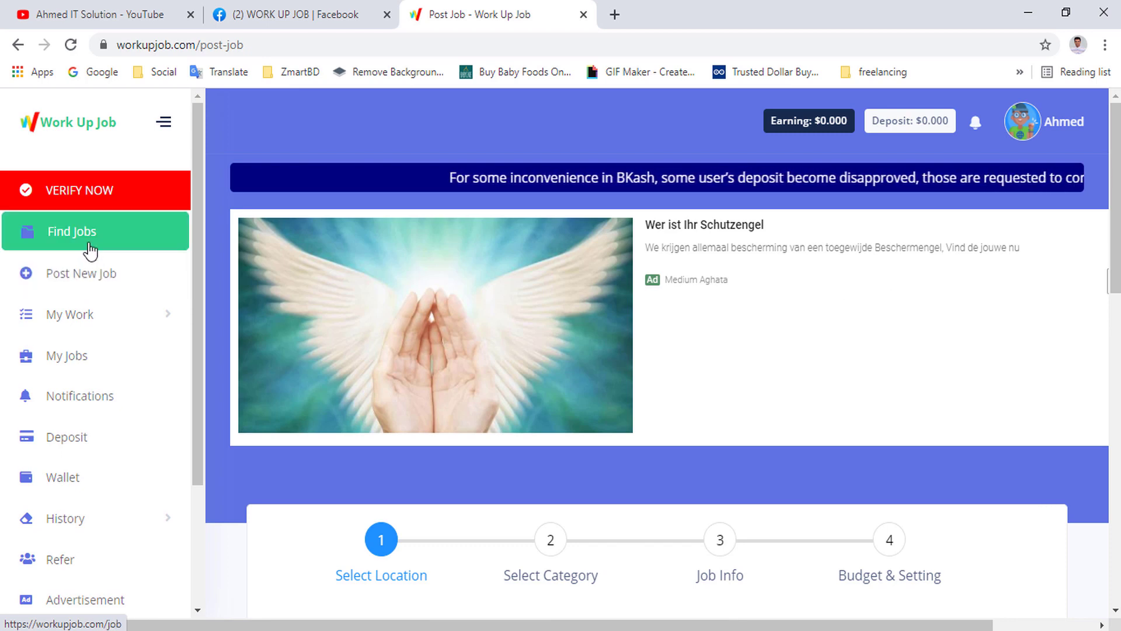
# - Open the "Permanent You tube Subscribe" job from the Find Jobs list and examine its pay and the account's earning balance
pyautogui.click(93, 255)
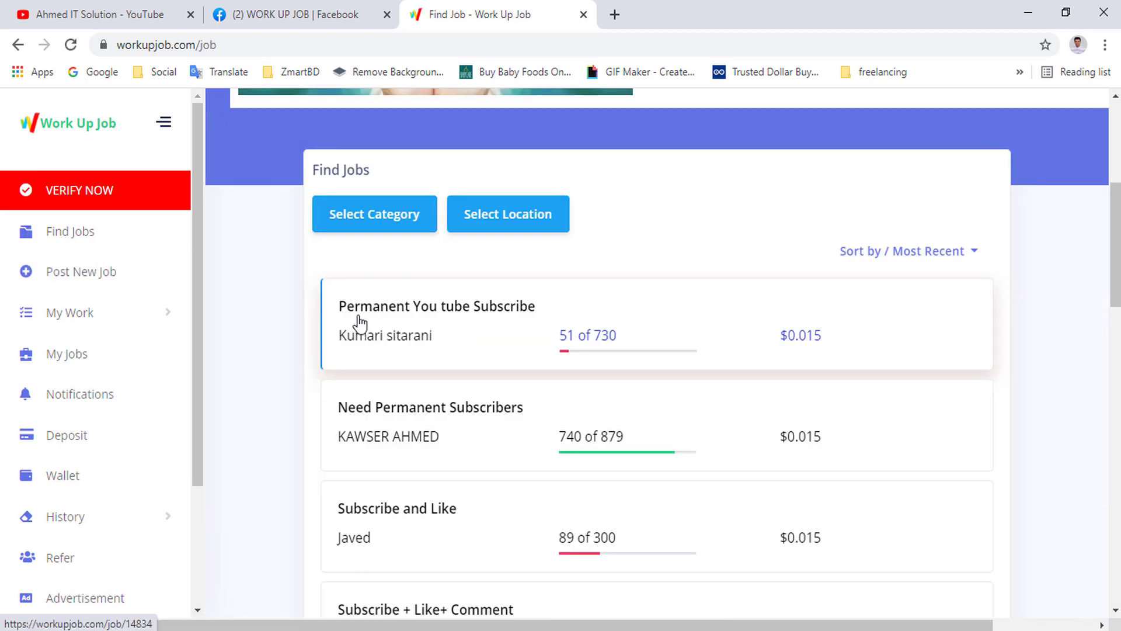
pyautogui.click(468, 320)
pyautogui.doubleClick(695, 373)
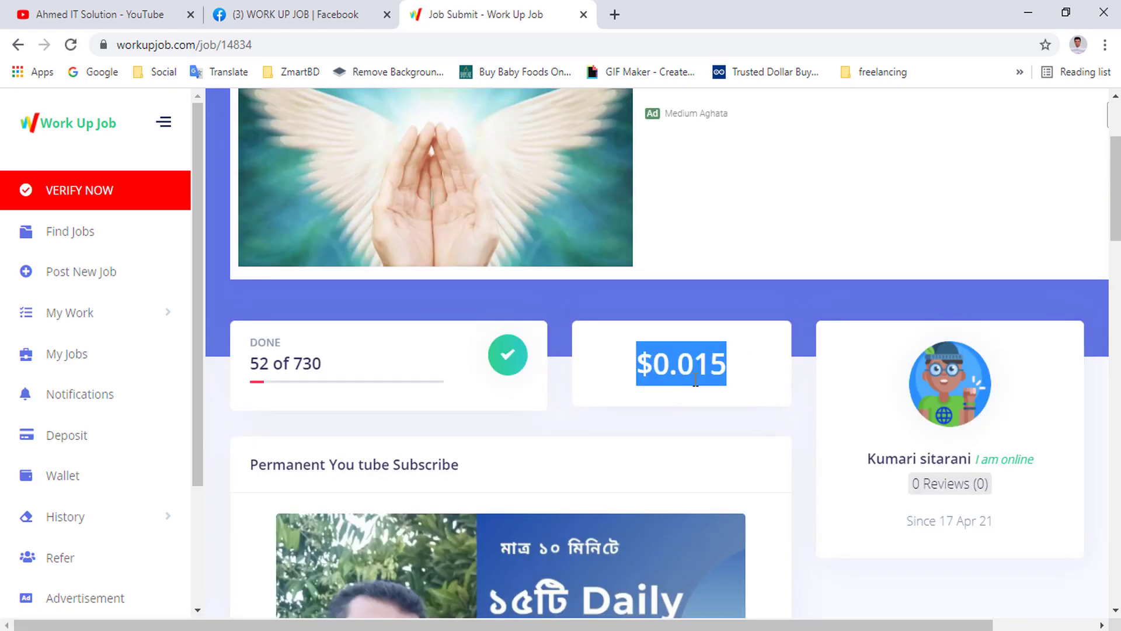
pyautogui.scroll(3, 699, 374)
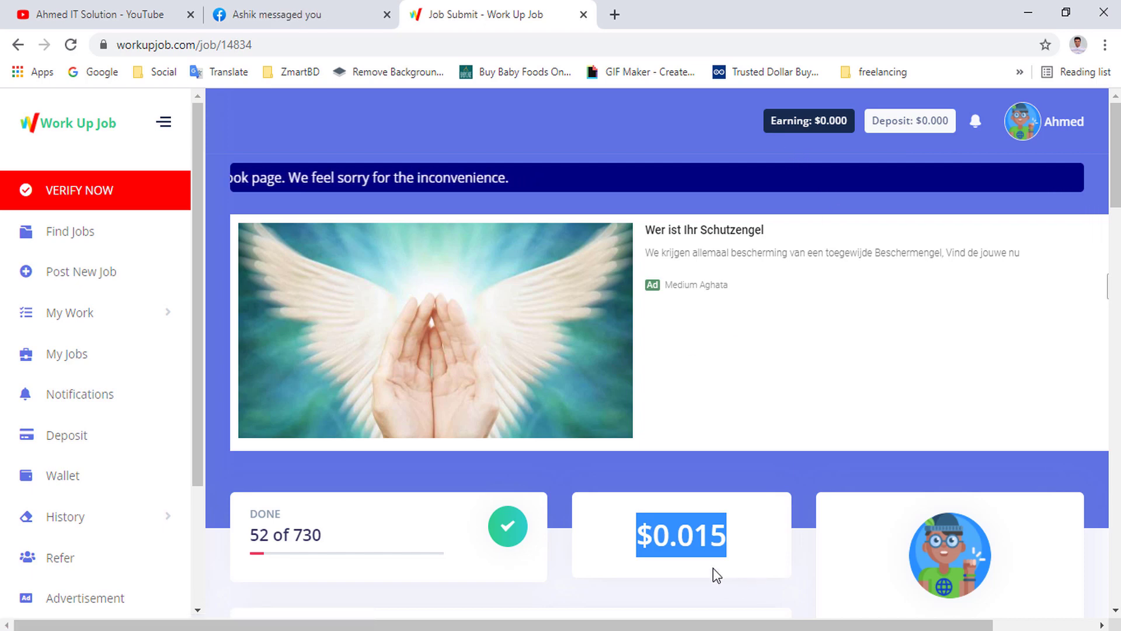
pyautogui.click(673, 543)
pyautogui.moveTo(737, 547); pyautogui.dragTo(641, 537)
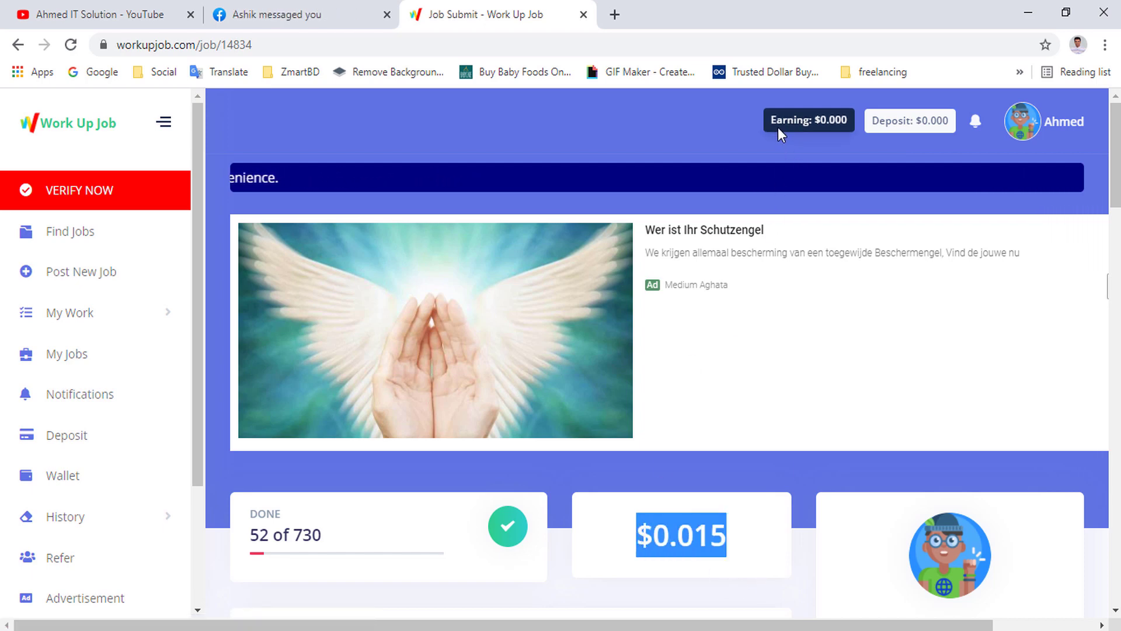
pyautogui.scroll(-3, 720, 281)
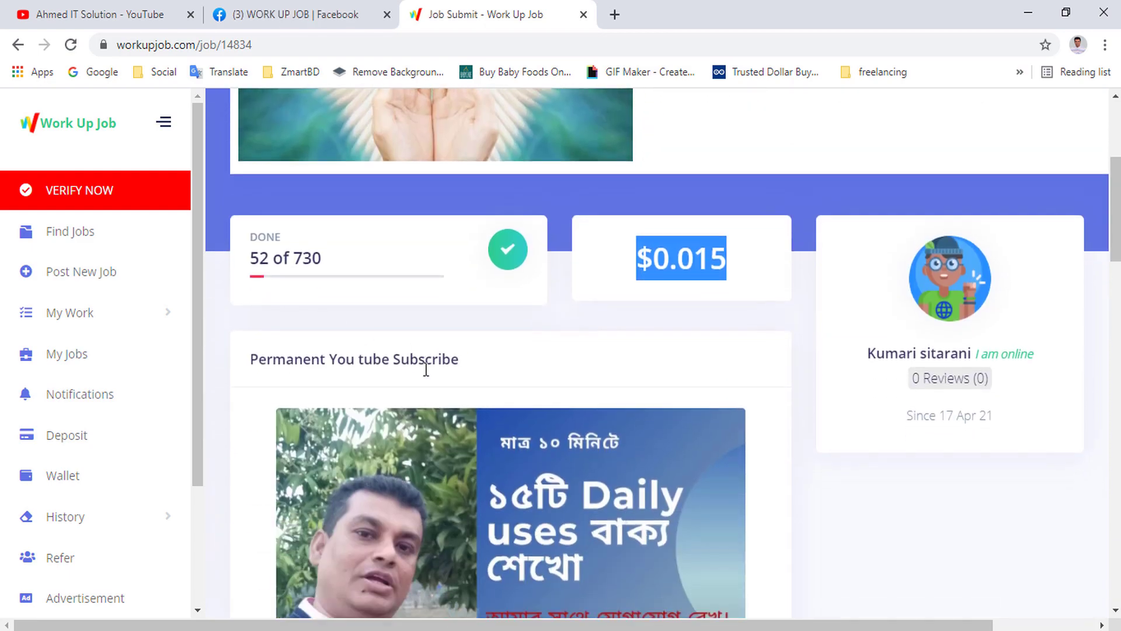
# - Read what the job expects from workers and copy the search phrase "15 Daily Use Sentences in 10 minutes" with its Bengali text
pyautogui.scroll(-2, 426, 370)
pyautogui.scroll(-1, 455, 319)
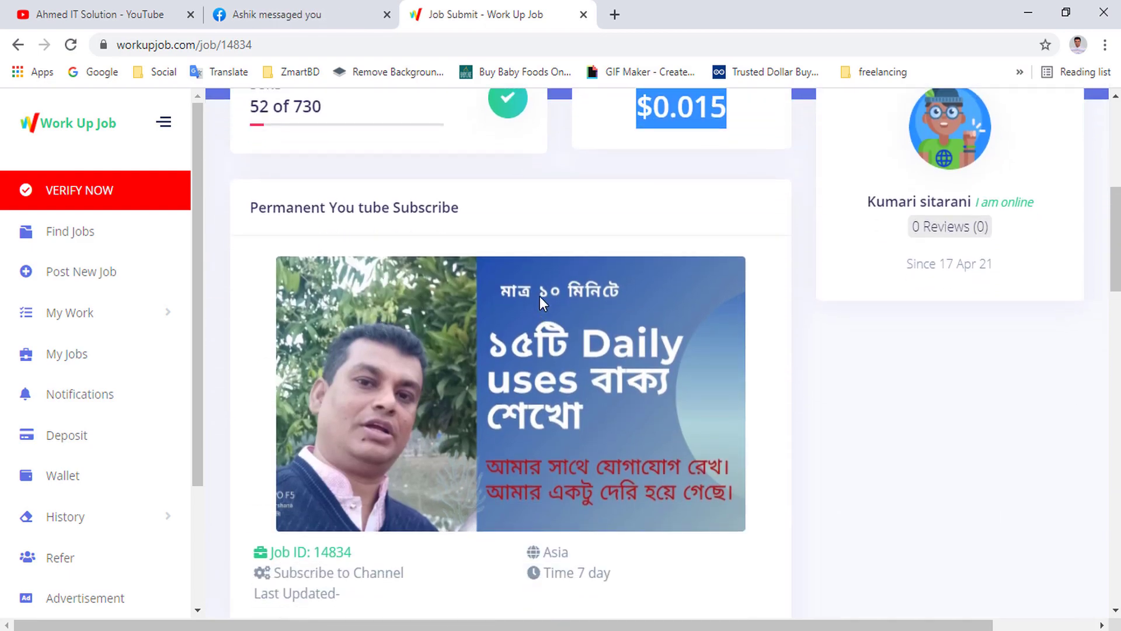
pyautogui.scroll(-2, 583, 339)
pyautogui.scroll(-1, 466, 383)
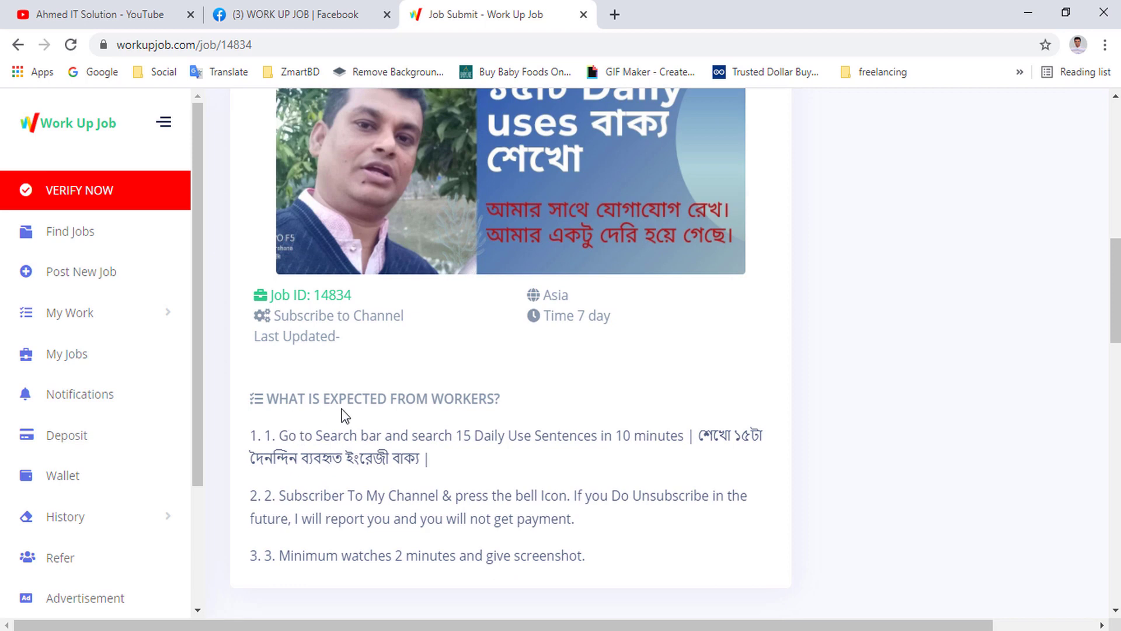
pyautogui.scroll(-1, 510, 404)
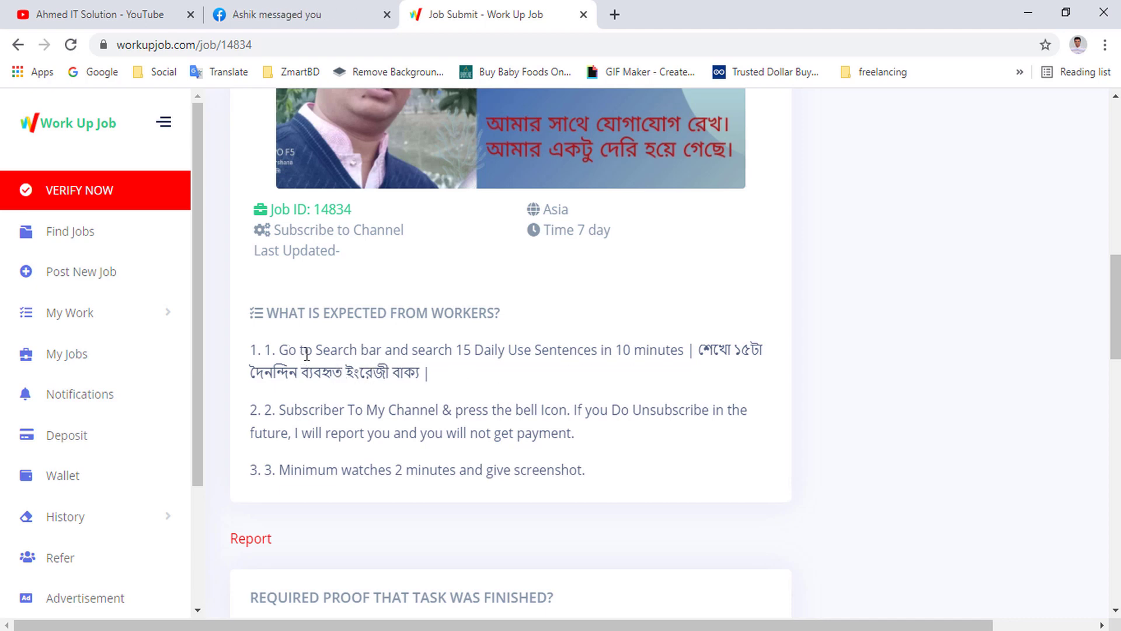
pyautogui.moveTo(456, 350); pyautogui.dragTo(582, 378)
pyautogui.hotkey('ctrl', 'c')
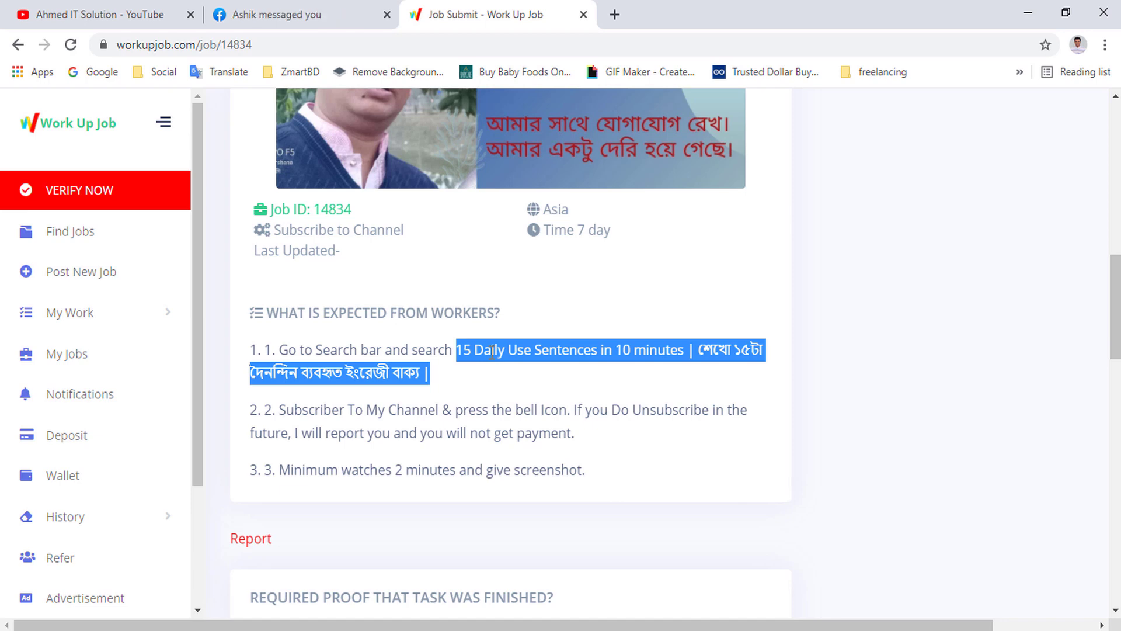
# - Open YouTube in a new tab and search for the copied video title
pyautogui.click(614, 14)
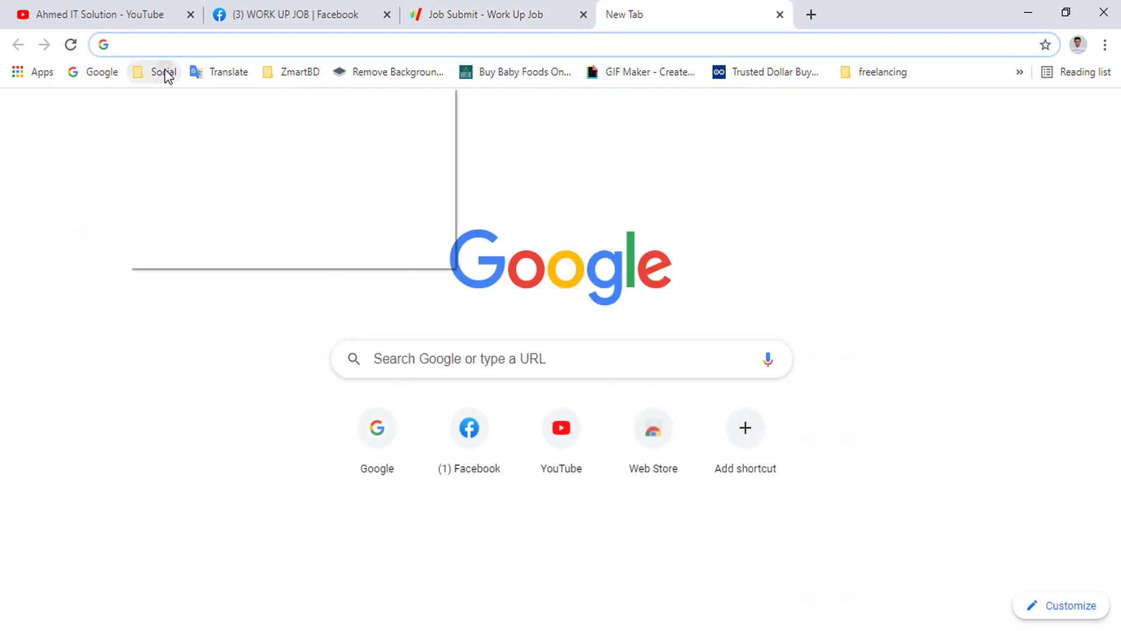
pyautogui.click(164, 72)
pyautogui.click(175, 157)
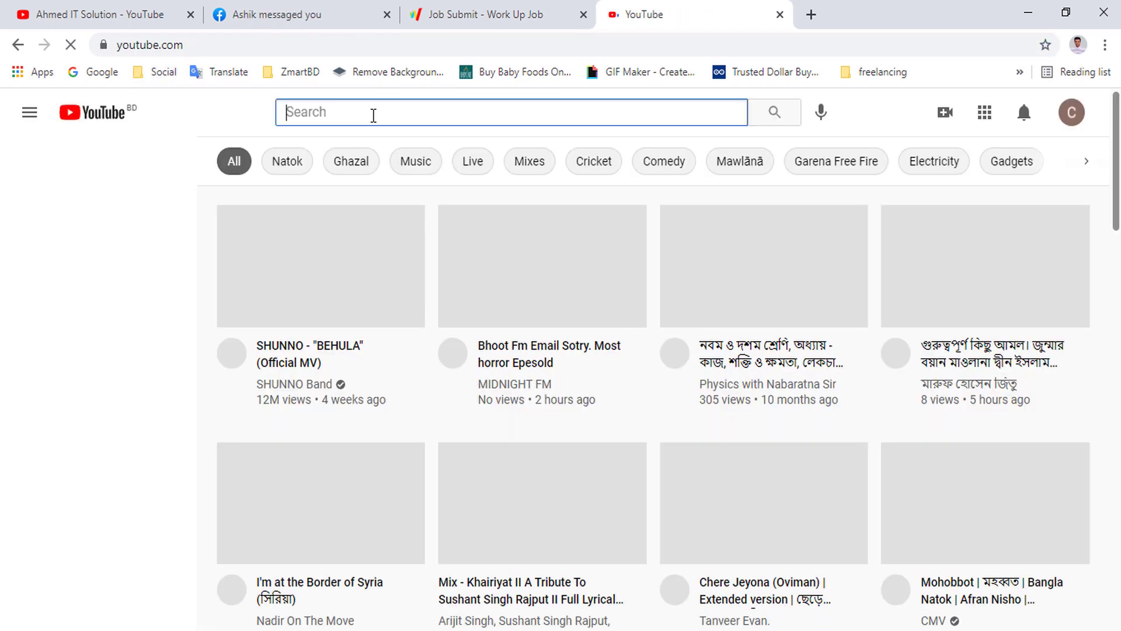
pyautogui.hotkey('ctrl', 'v')
pyautogui.press('Return')
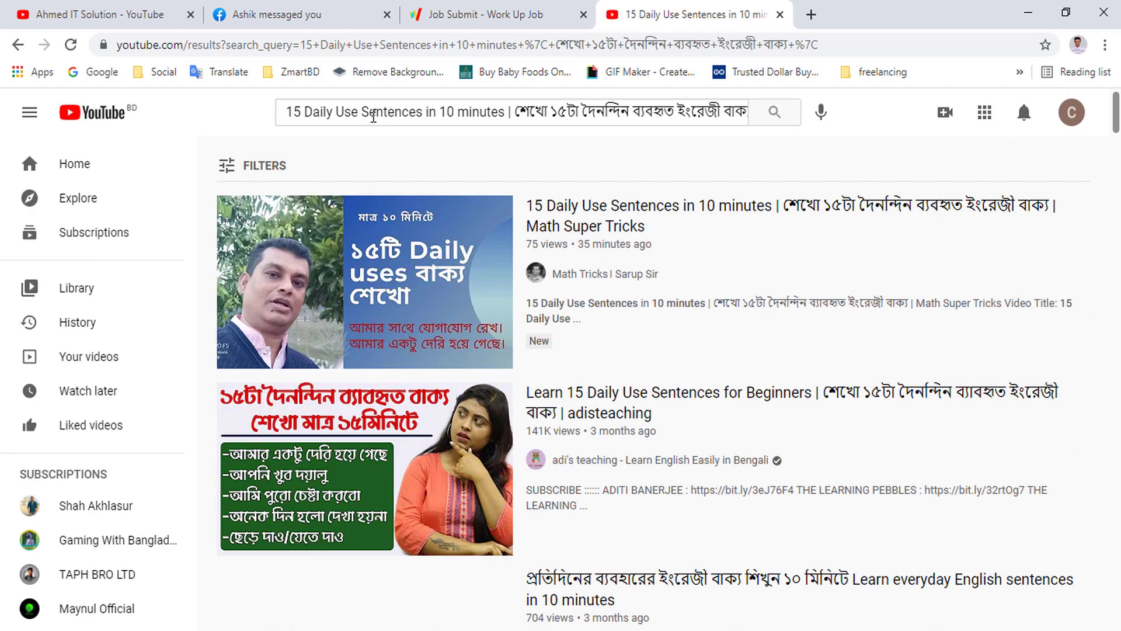
# - Compare the first YouTube search result with the thumbnail and instructions on the job page
pyautogui.moveTo(1038, 283)
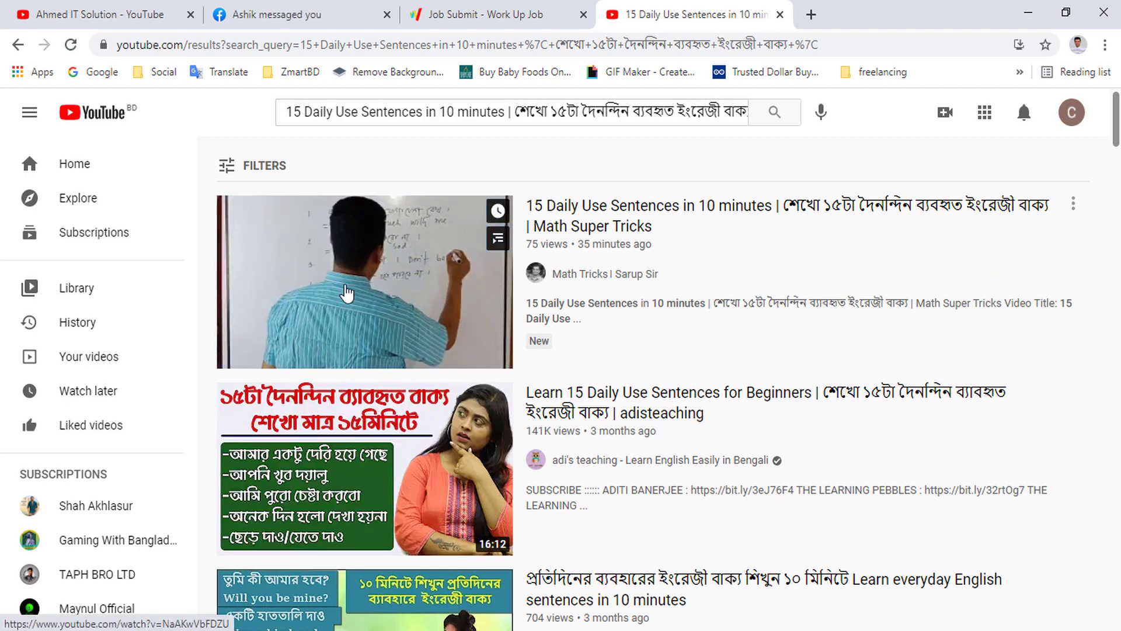
pyautogui.click(473, 12)
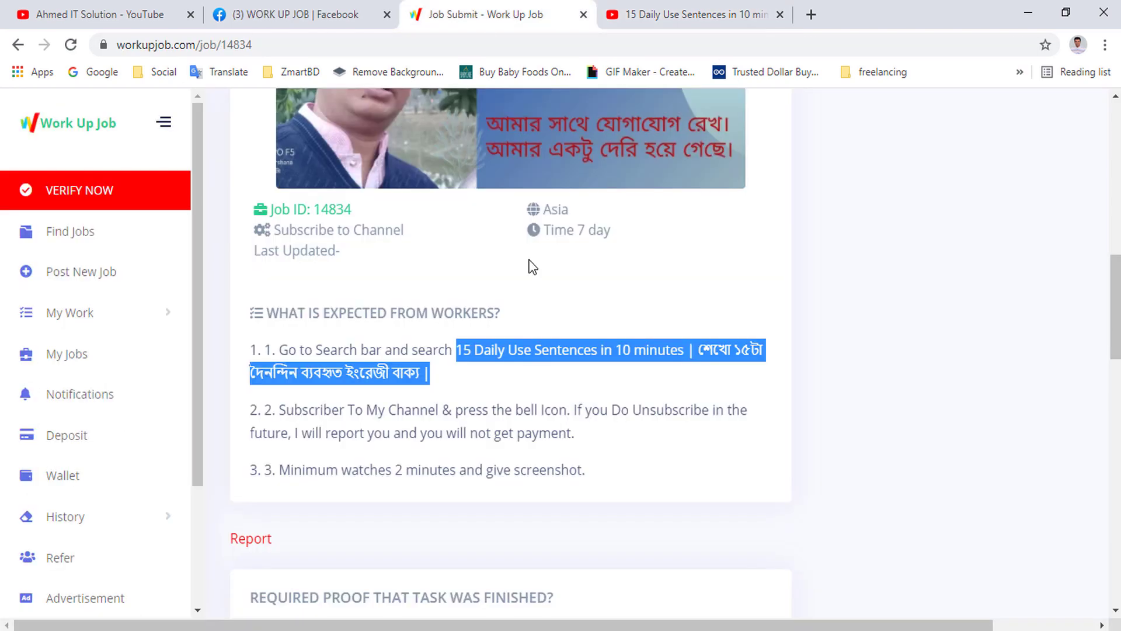
pyautogui.scroll(3, 497, 259)
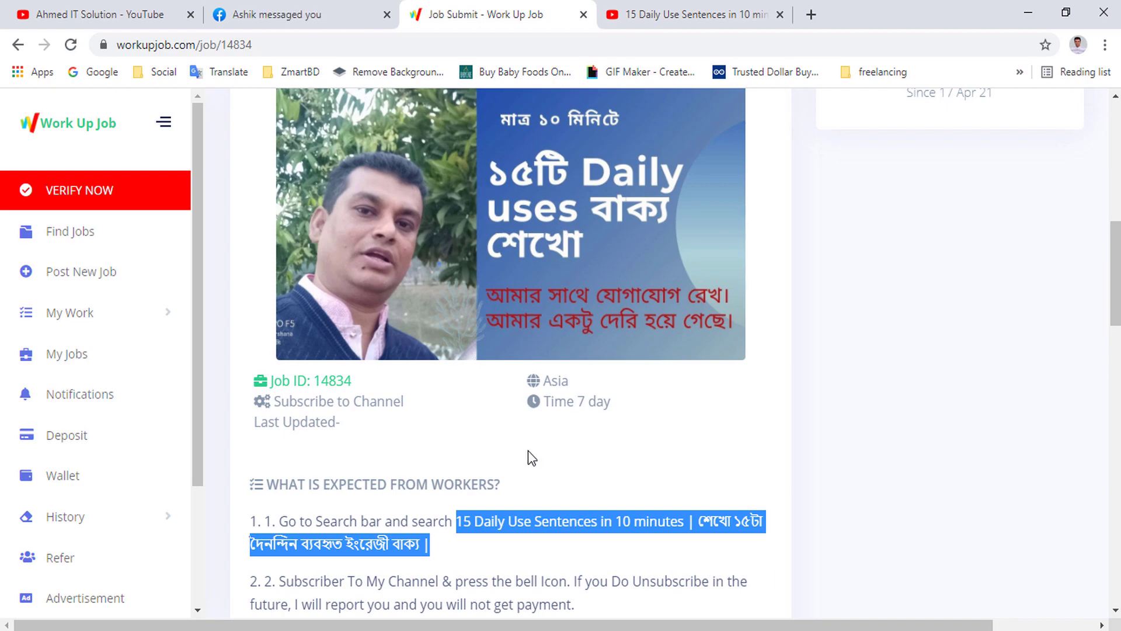
pyautogui.click(642, 12)
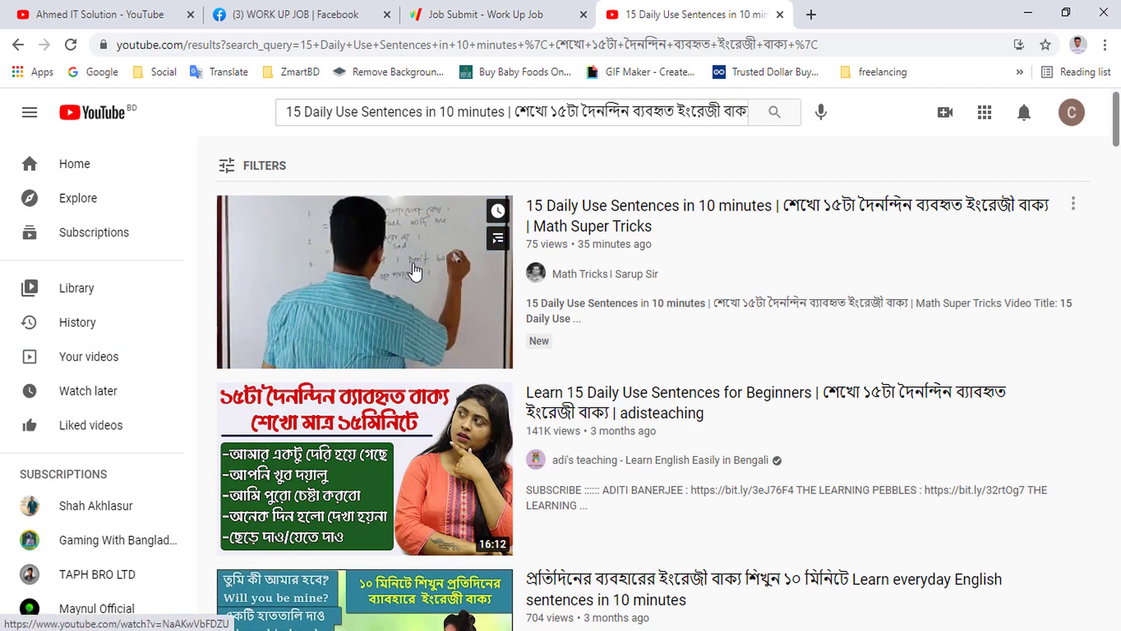
pyautogui.click(449, 11)
pyautogui.scroll(-3, 364, 353)
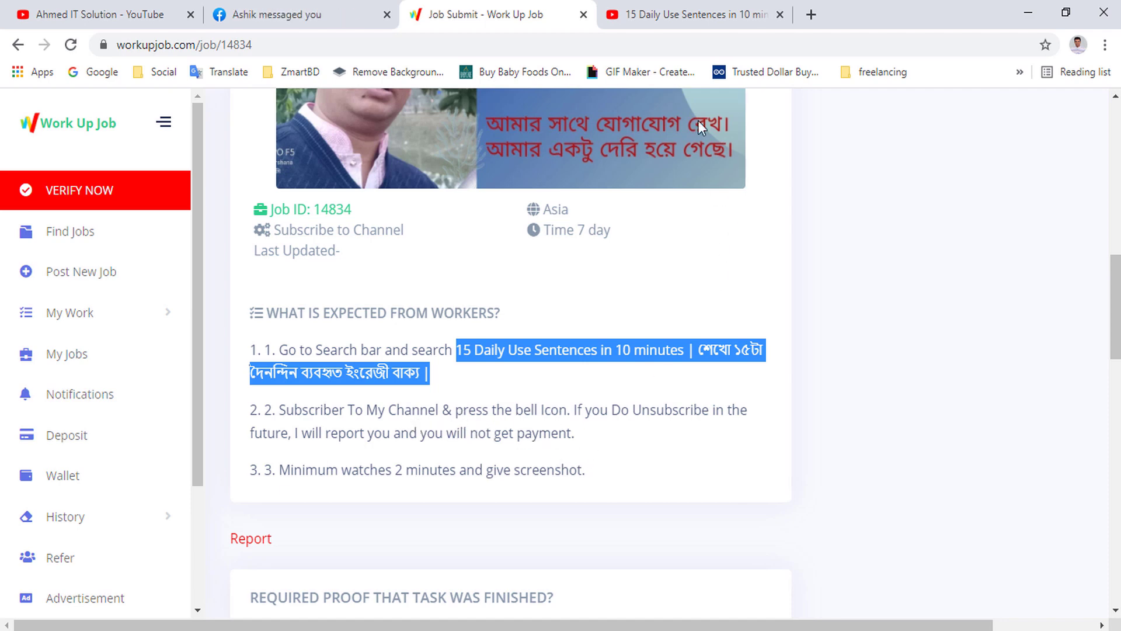
# - Open the "15 Daily Use Sentences in 10 minutes" Math Super Tricks video, pause it and find its subscribe option
pyautogui.hotkey('ctrl', 'Tab')
pyautogui.click(595, 208)
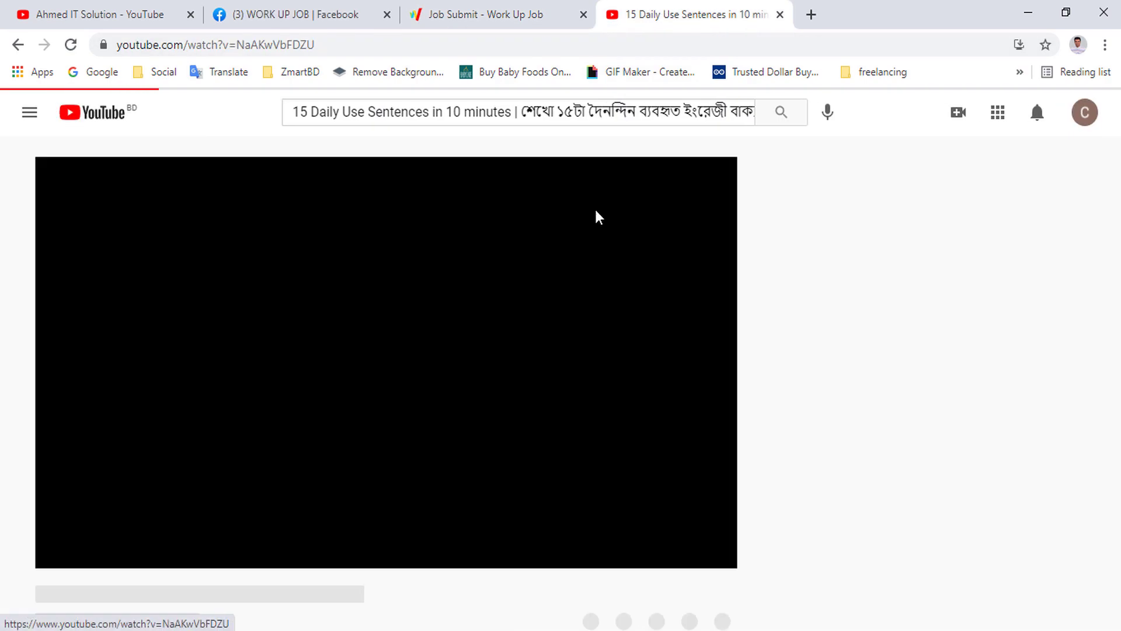
pyautogui.scroll(-3, 394, 324)
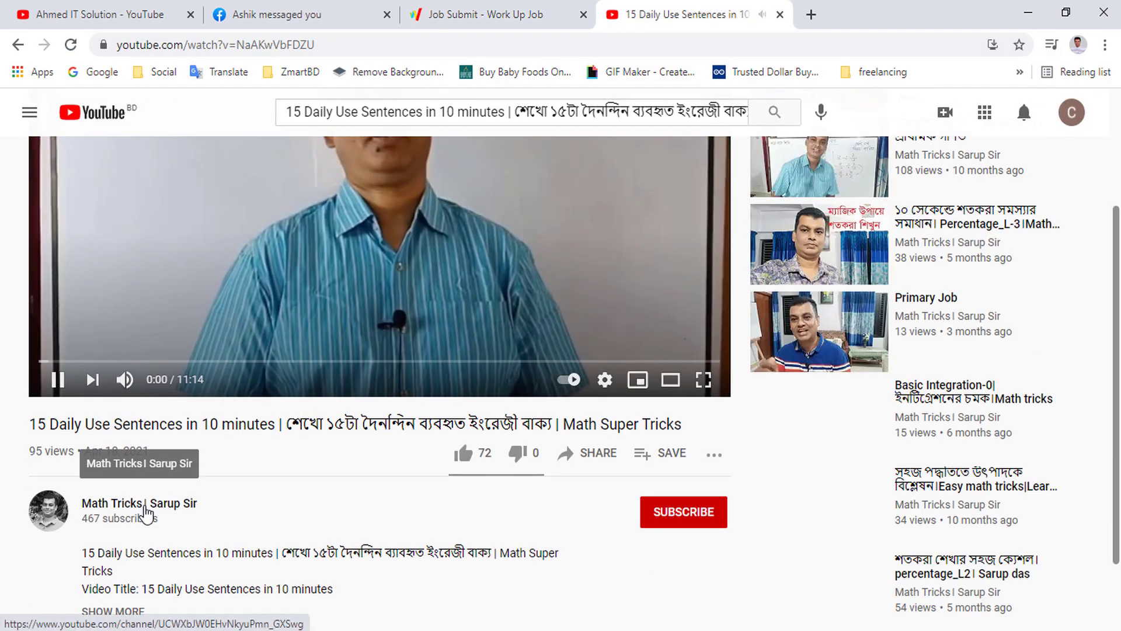
pyautogui.click(241, 283)
pyautogui.scroll(2, 317, 383)
pyautogui.scroll(-3, 317, 383)
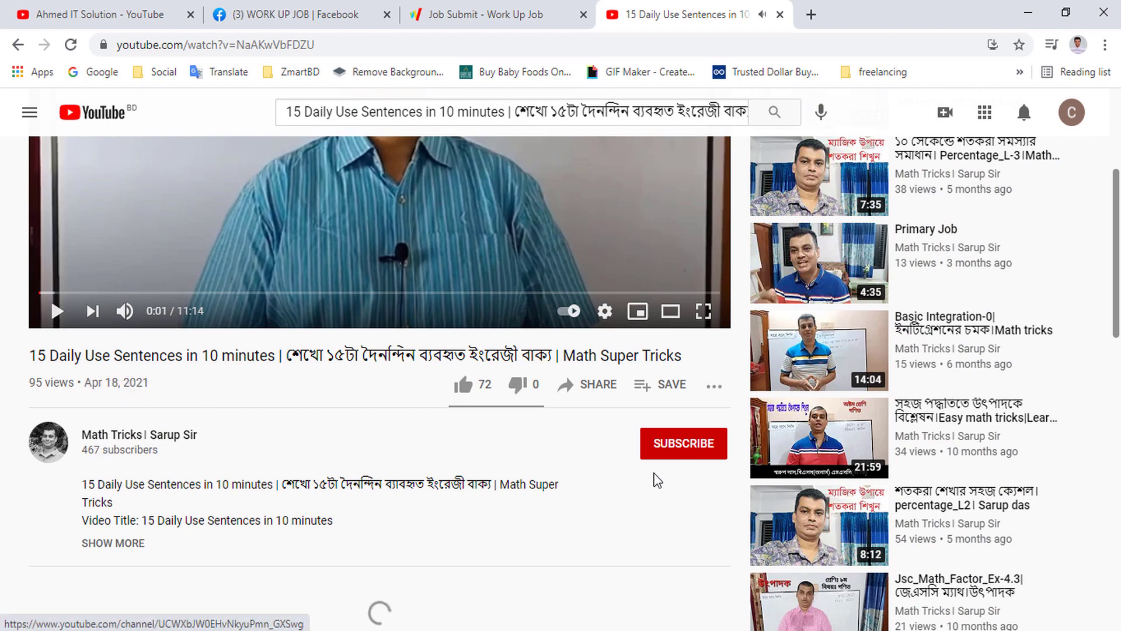
# - Review the job's required proof, its work proof text field and the screenshot upload fields
pyautogui.click(543, 8)
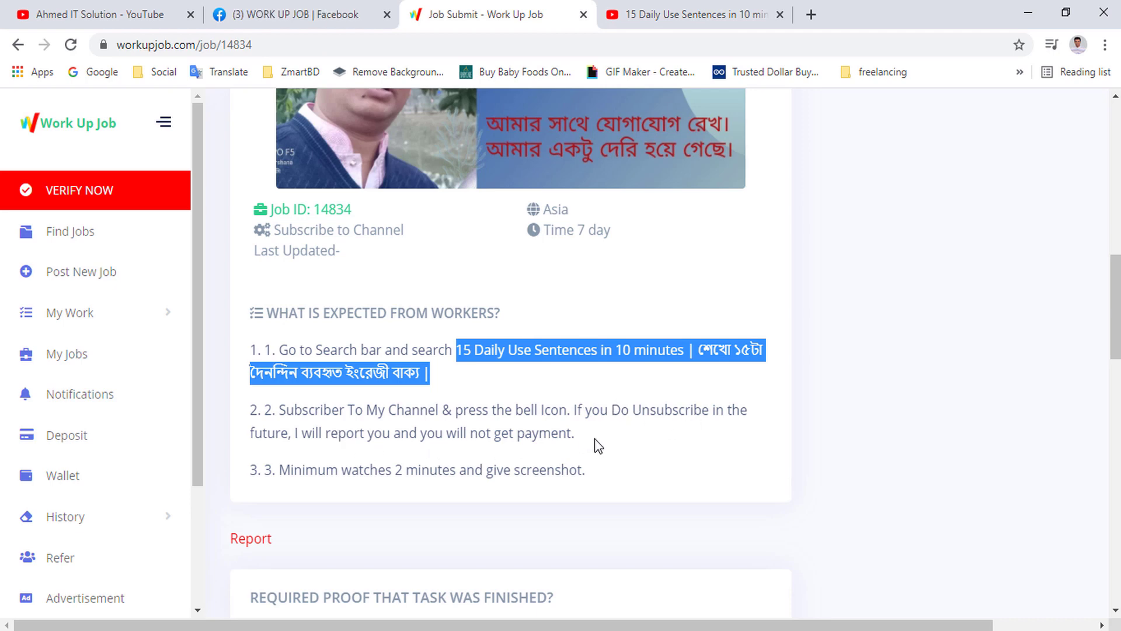
pyautogui.scroll(-1, 572, 442)
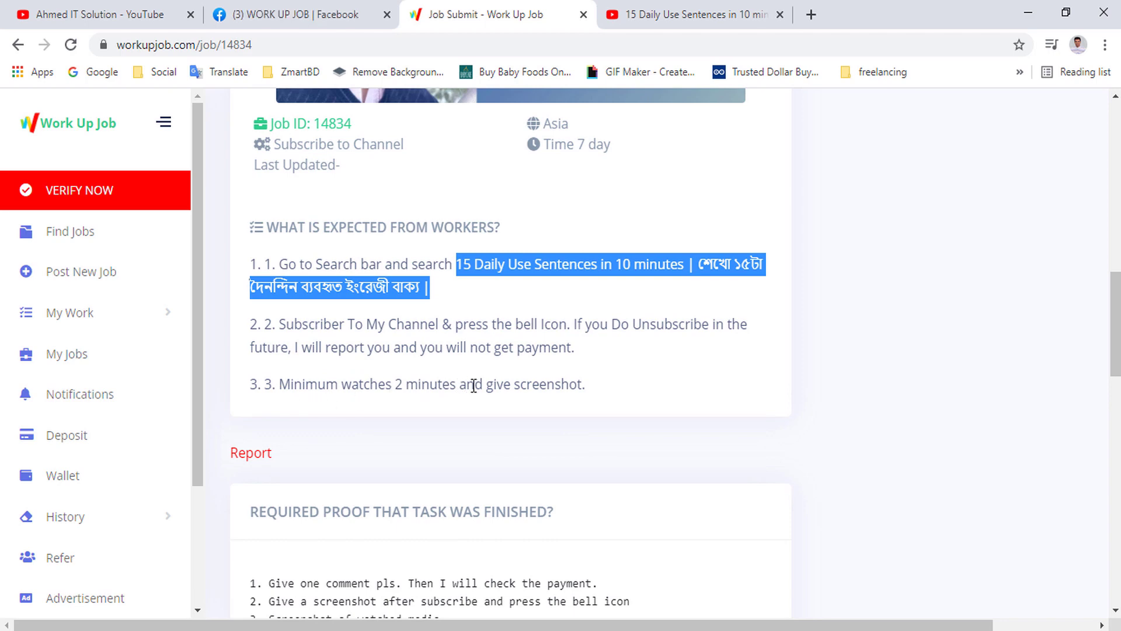
pyautogui.scroll(-3, 479, 389)
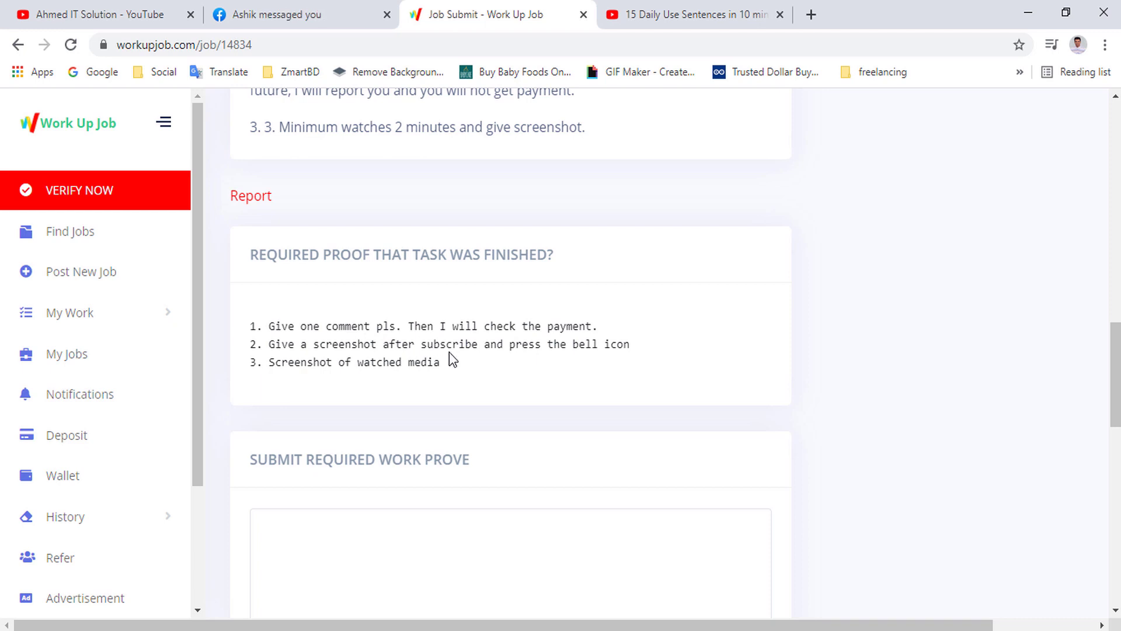
pyautogui.scroll(-1, 450, 355)
pyautogui.scroll(-3, 450, 355)
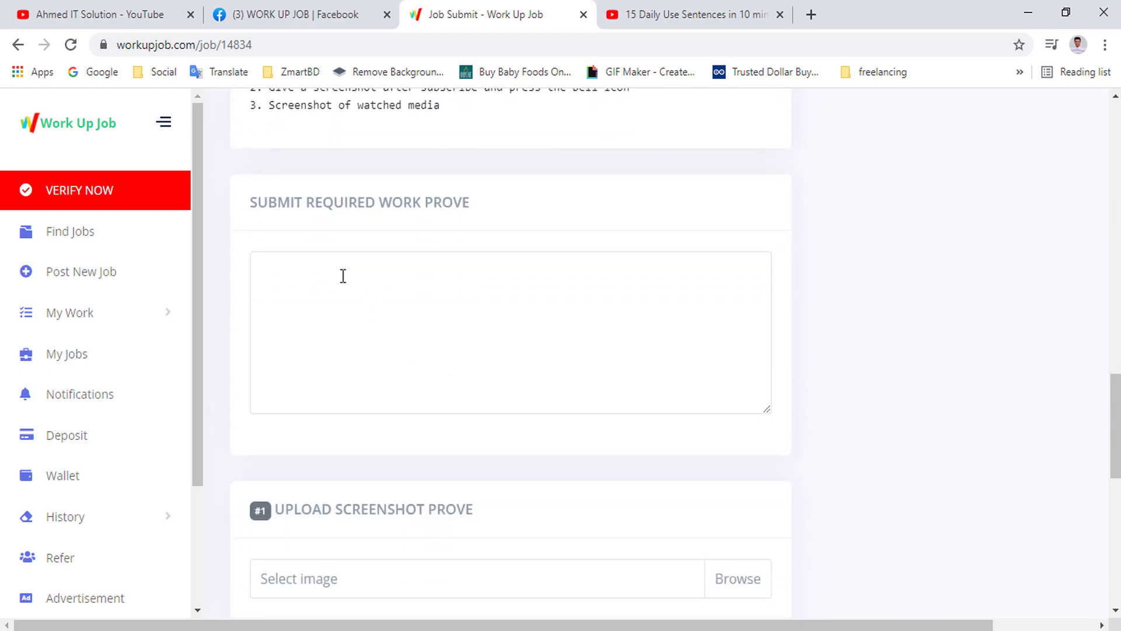
pyautogui.scroll(1, 323, 305)
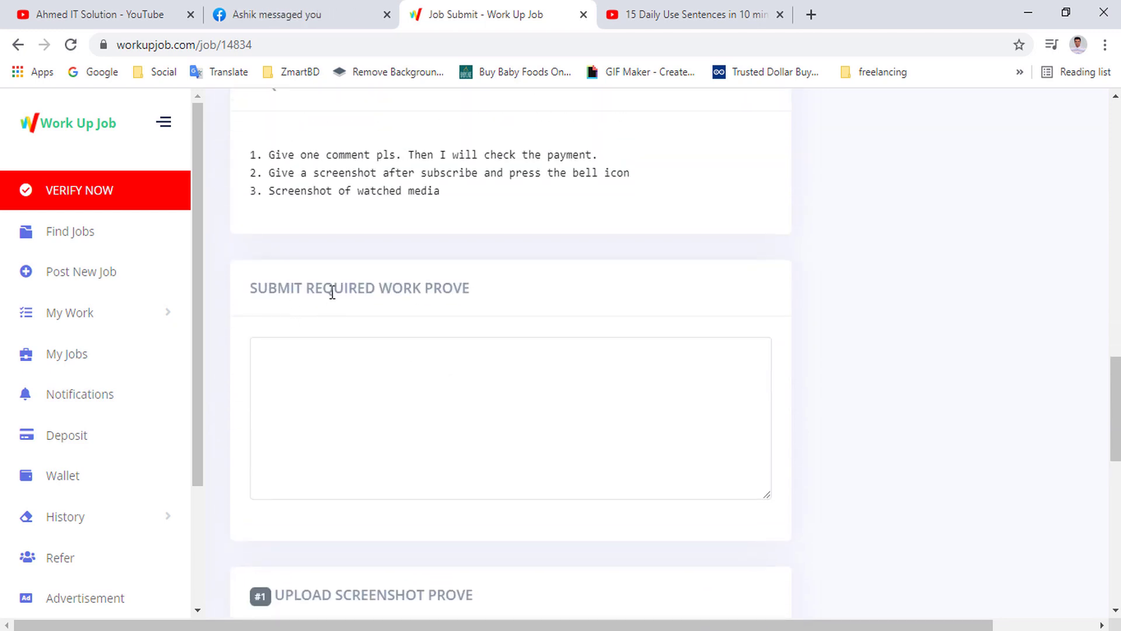
pyautogui.click(375, 369)
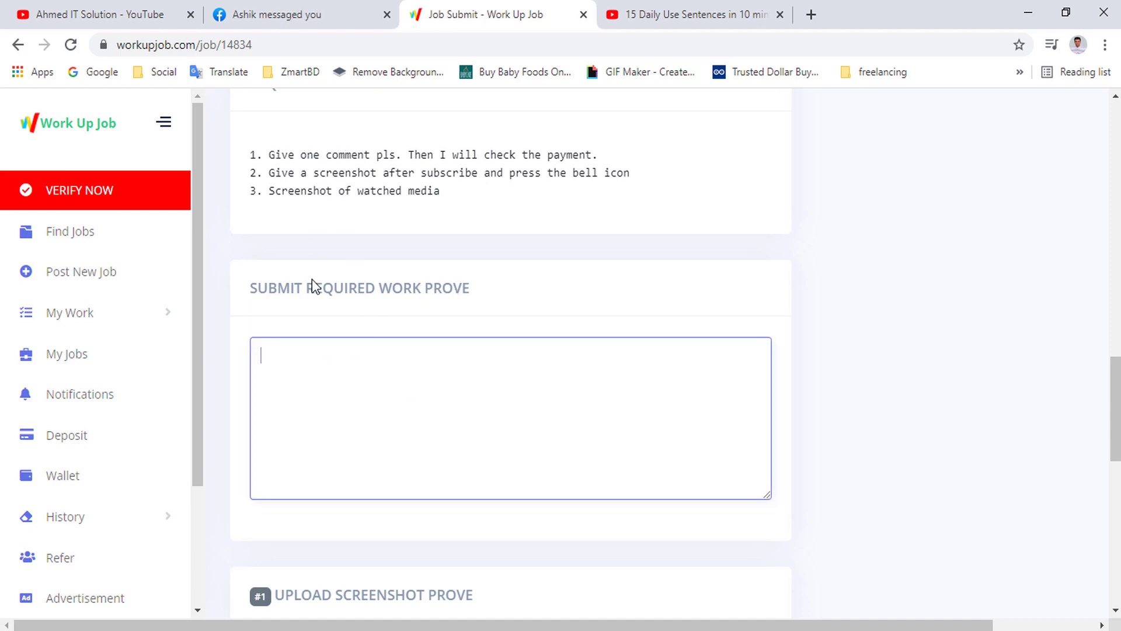
pyautogui.scroll(-3, 366, 457)
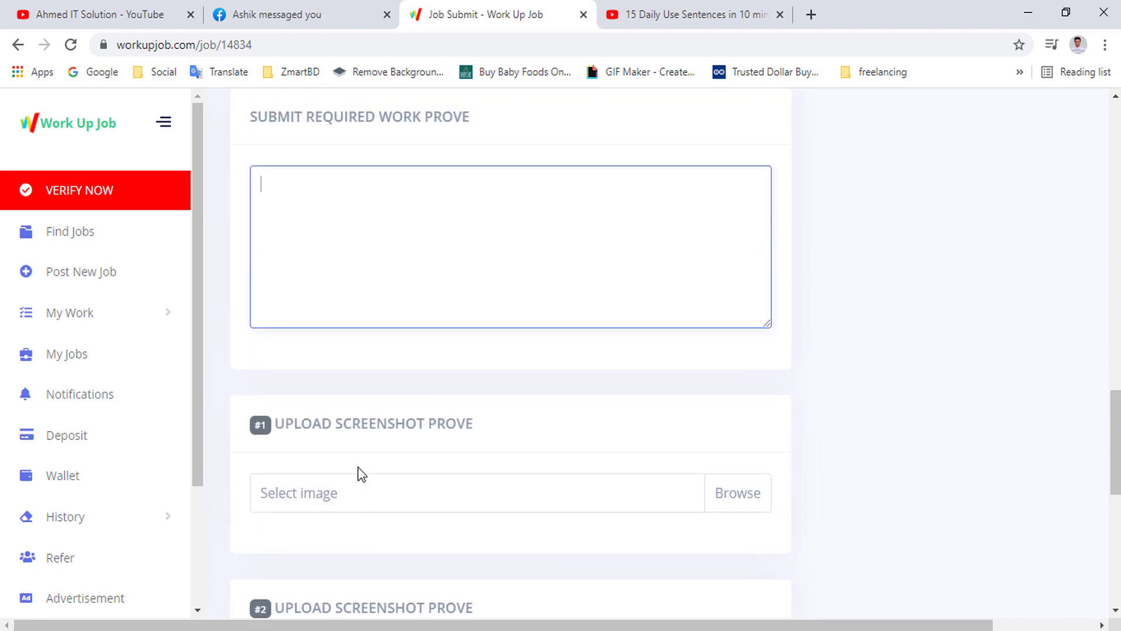
pyautogui.scroll(-2, 357, 471)
pyautogui.scroll(-3, 450, 441)
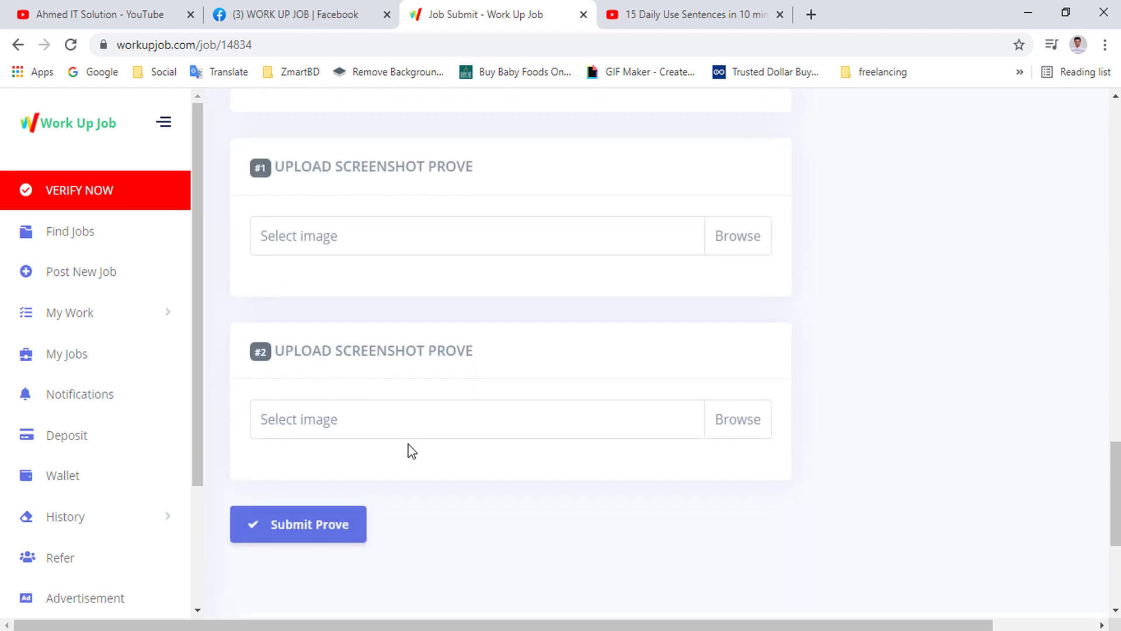
# - Check the job's worker instructions and required proof against the YouTube video page and its subscribe option
pyautogui.scroll(8, 412, 440)
pyautogui.scroll(6, 413, 425)
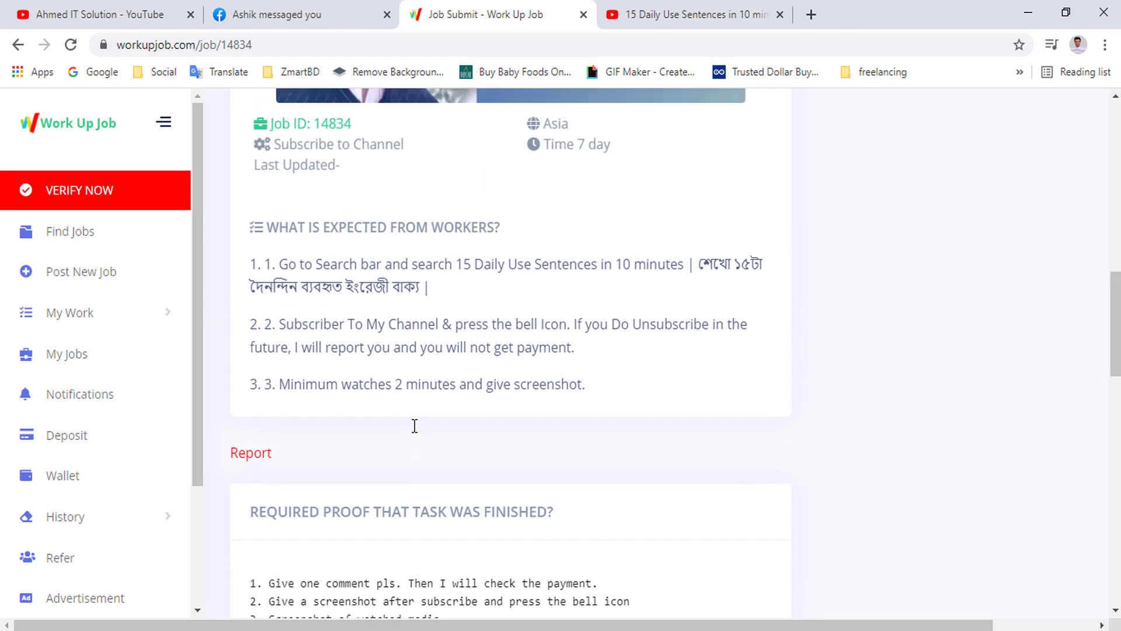
pyautogui.scroll(-3, 413, 428)
pyautogui.scroll(2, 558, 193)
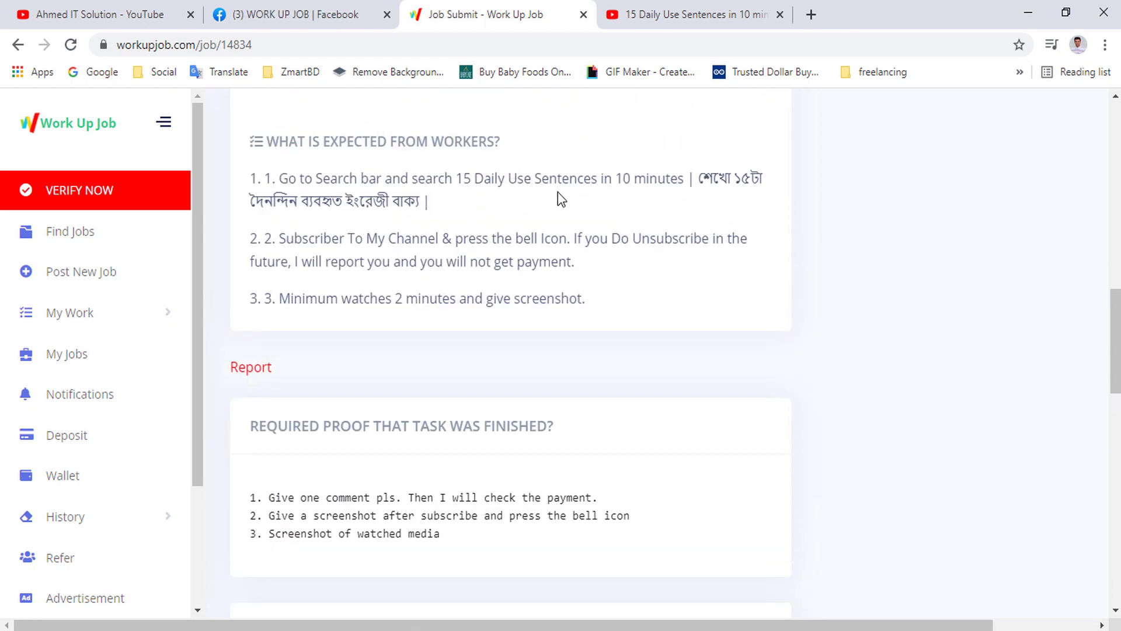
pyautogui.click(701, 14)
pyautogui.click(486, 14)
pyautogui.click(701, 14)
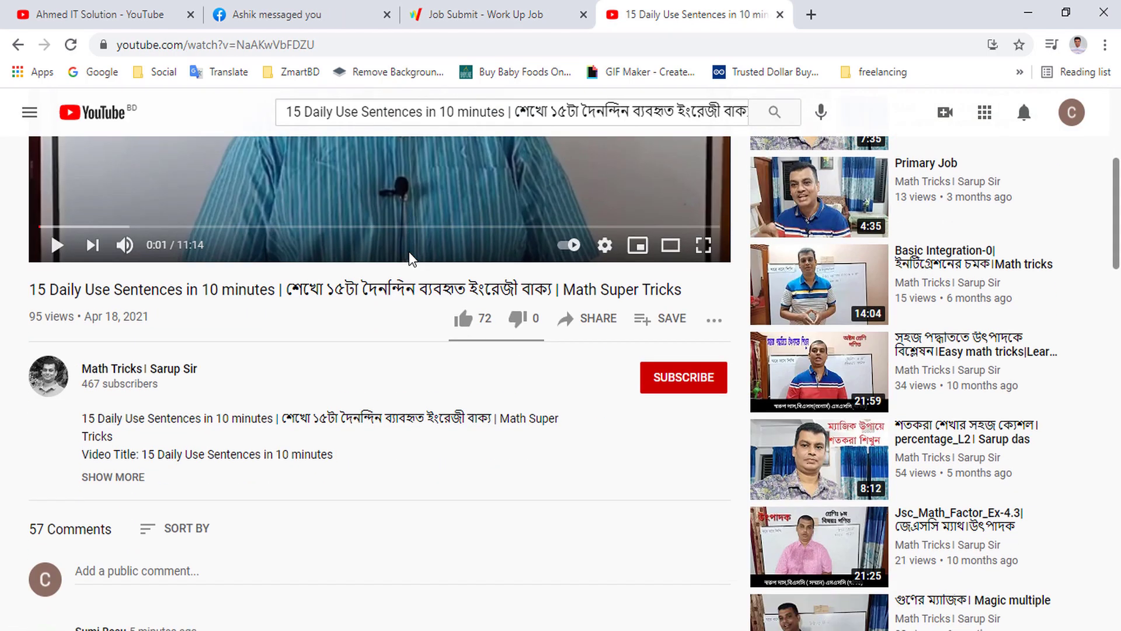
pyautogui.scroll(3, 541, 296)
pyautogui.click(487, 14)
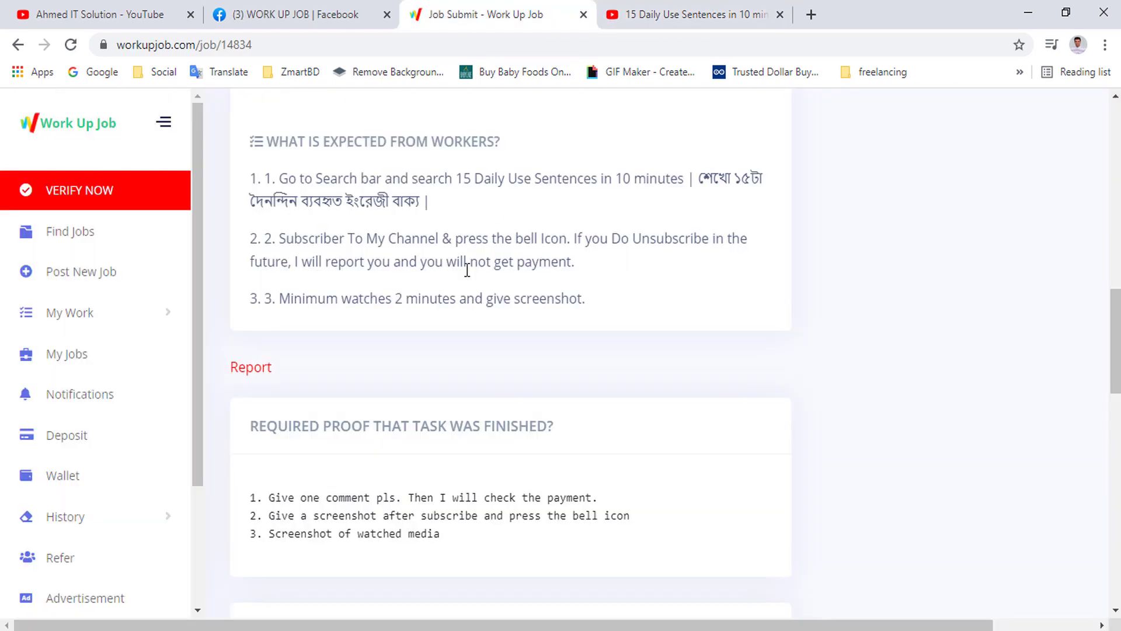
pyautogui.click(658, 7)
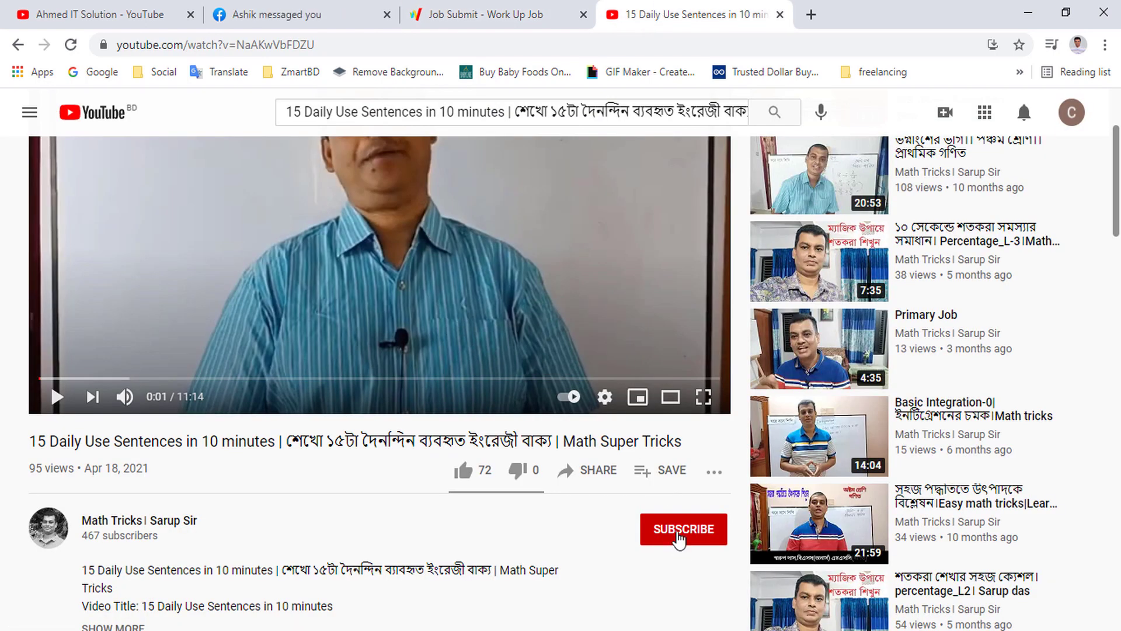
pyautogui.click(435, 8)
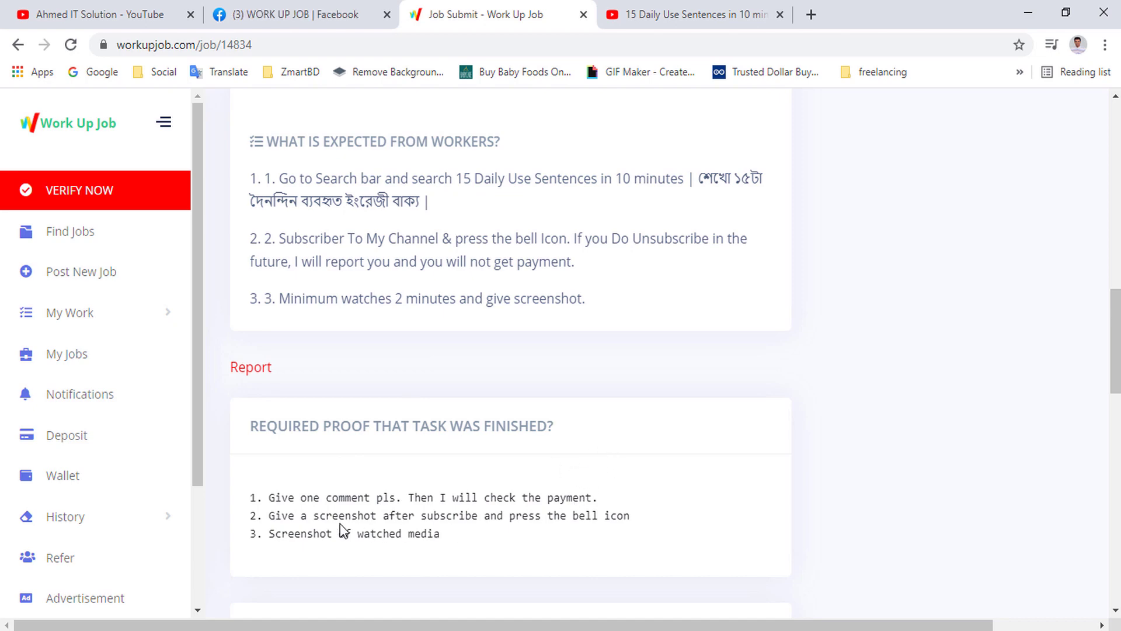
pyautogui.scroll(3, 614, 419)
pyautogui.click(689, 14)
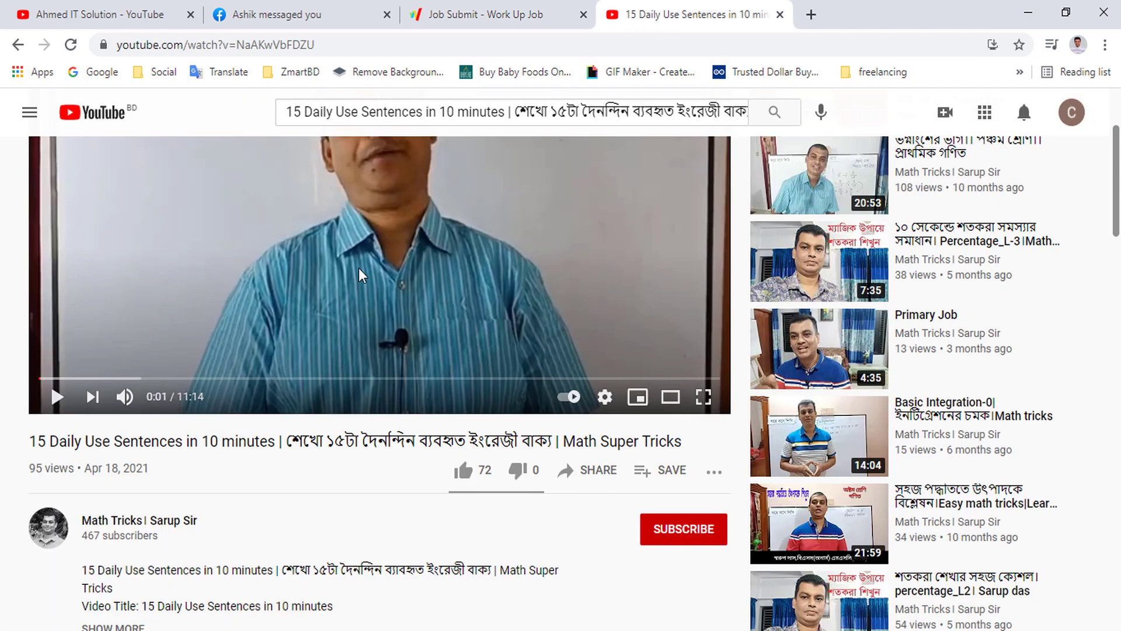
# - Capture a screenshot of the playing video page and save it as 1.JPG in the Pictures > YT folder, replacing the existing file
pyautogui.scroll(1, 304, 307)
pyautogui.click(289, 325)
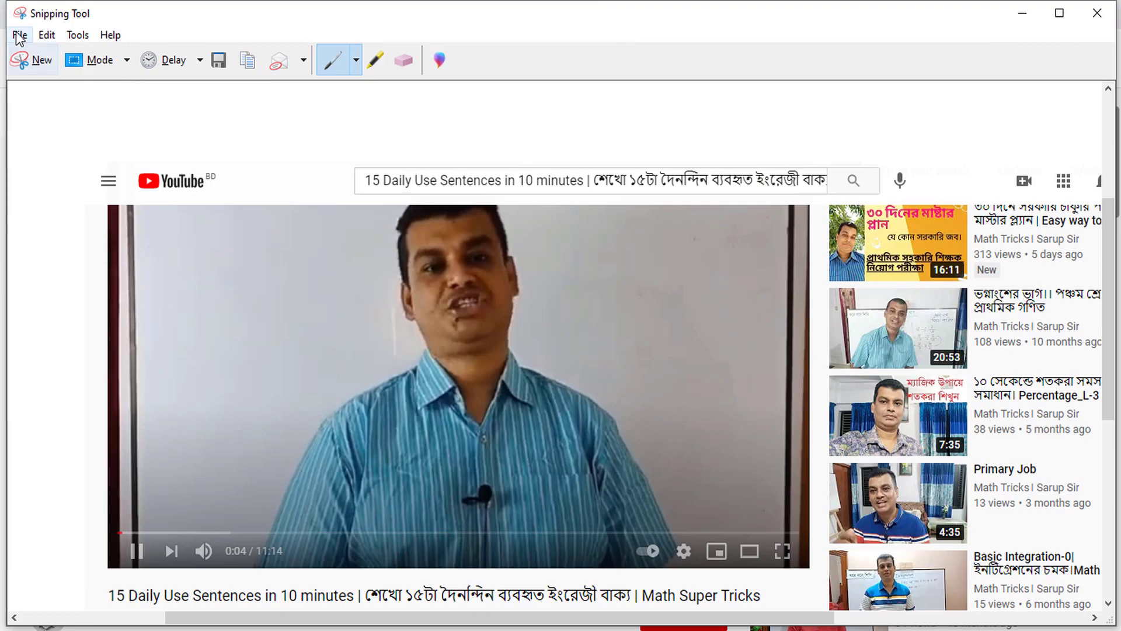
pyautogui.click(47, 34)
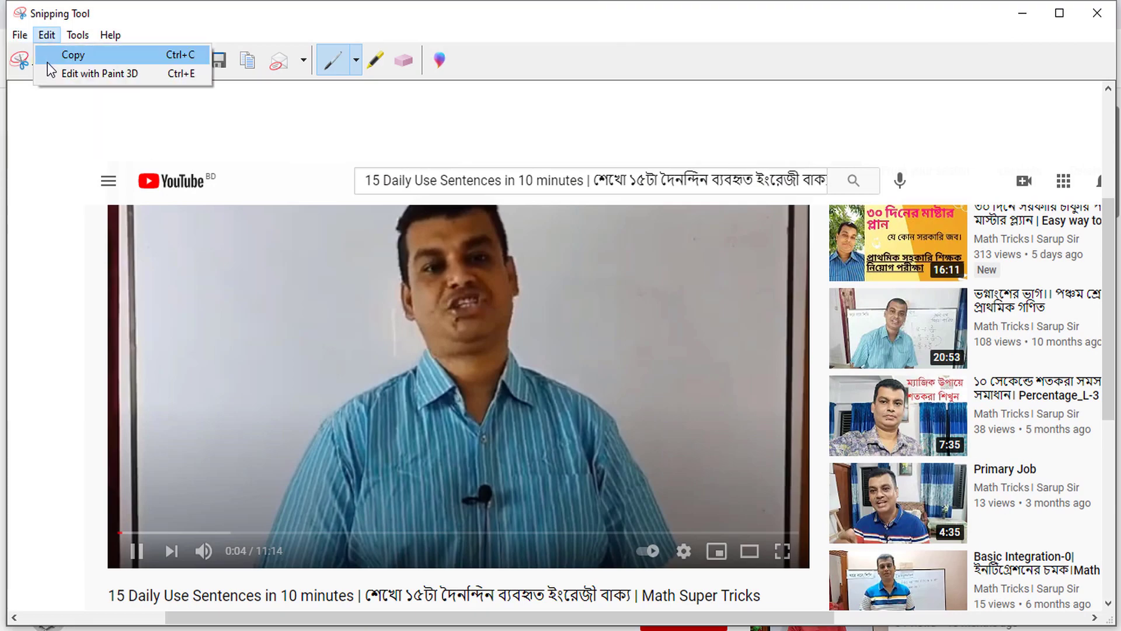
pyautogui.moveTo(20, 37)
pyautogui.click(46, 81)
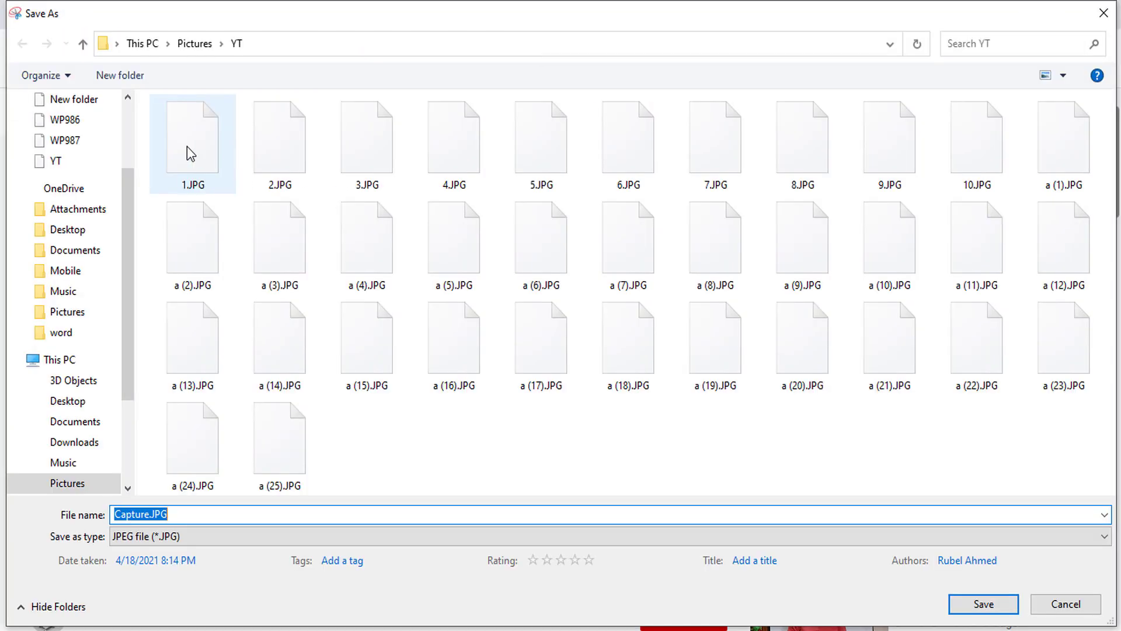
pyautogui.click(205, 147)
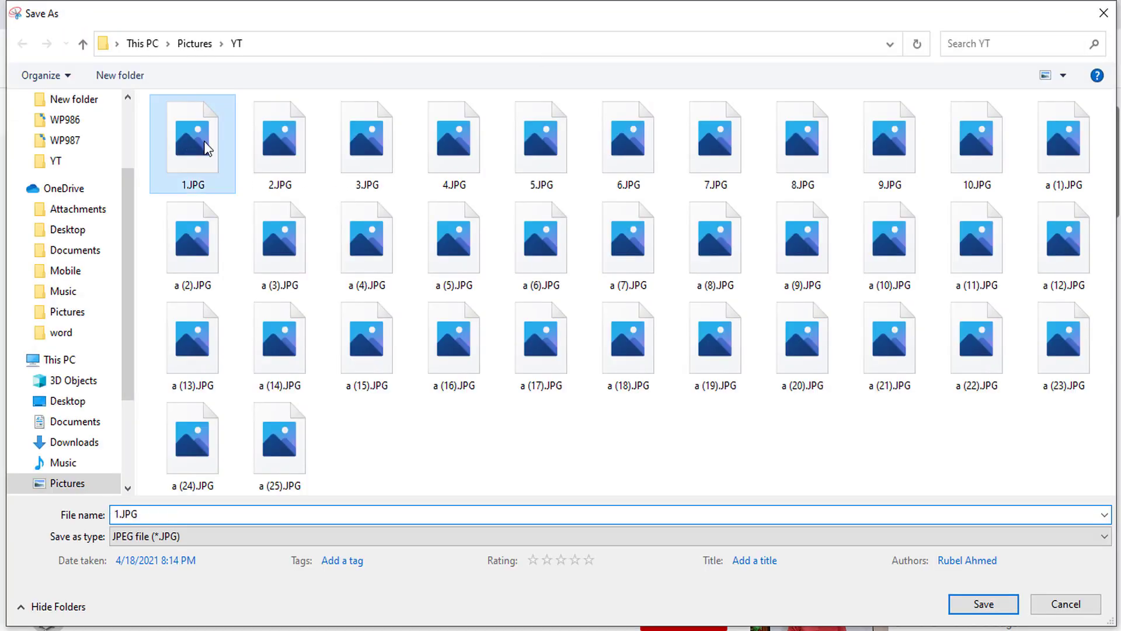
pyautogui.click(983, 603)
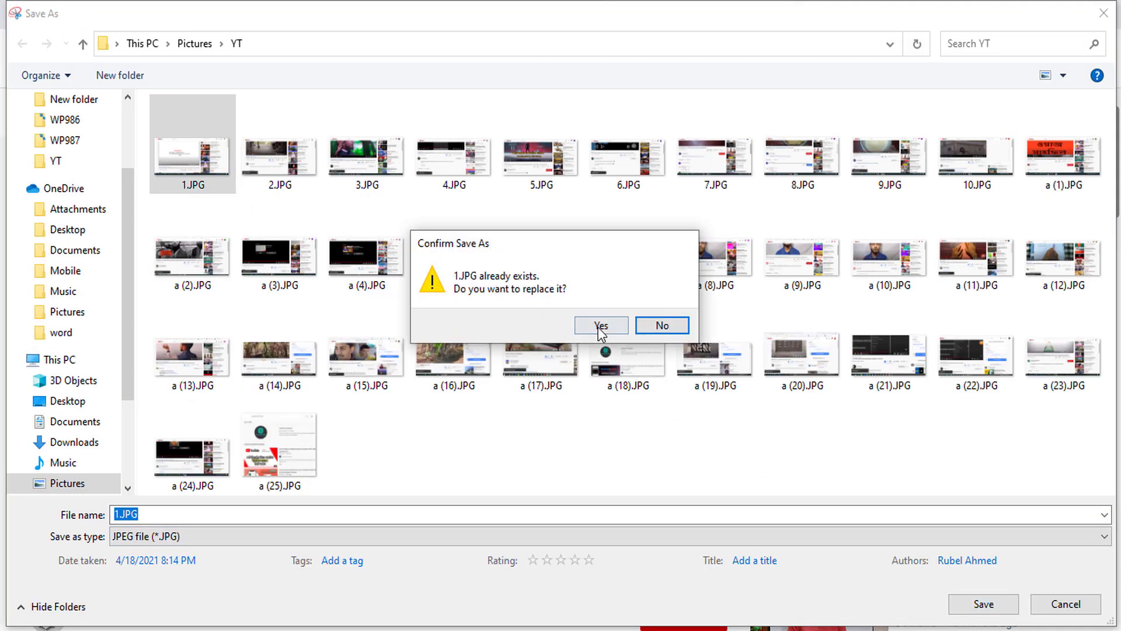
pyautogui.click(601, 331)
pyautogui.click(1100, 9)
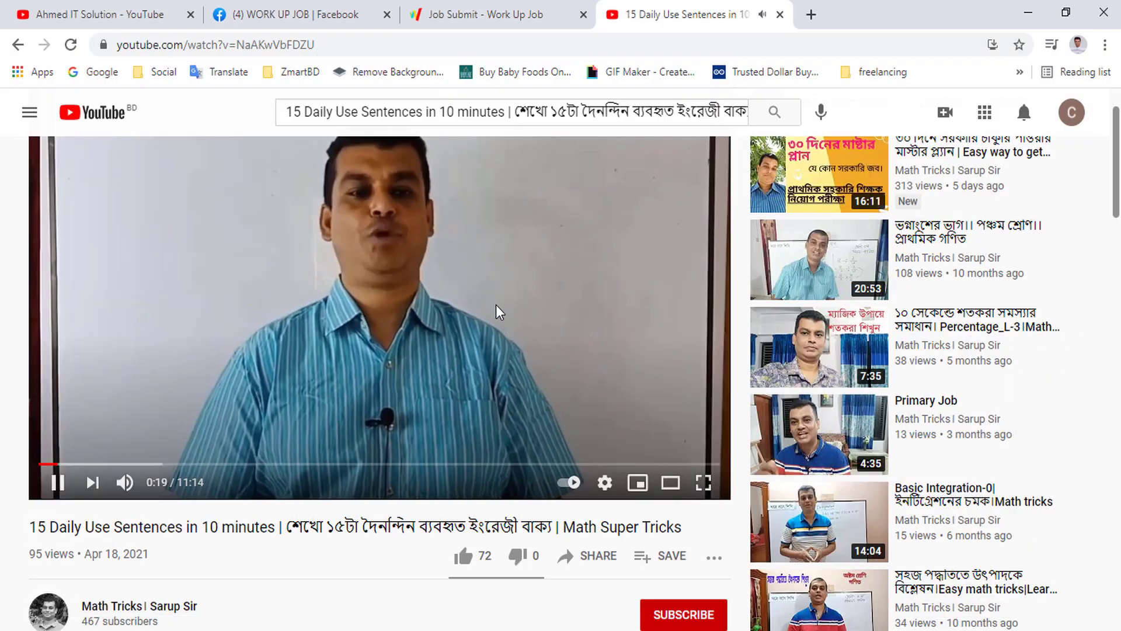
# - Recheck the job's instructions and required proof, and subscribe to the video's channel with bell notifications turned on
pyautogui.scroll(-1, 451, 306)
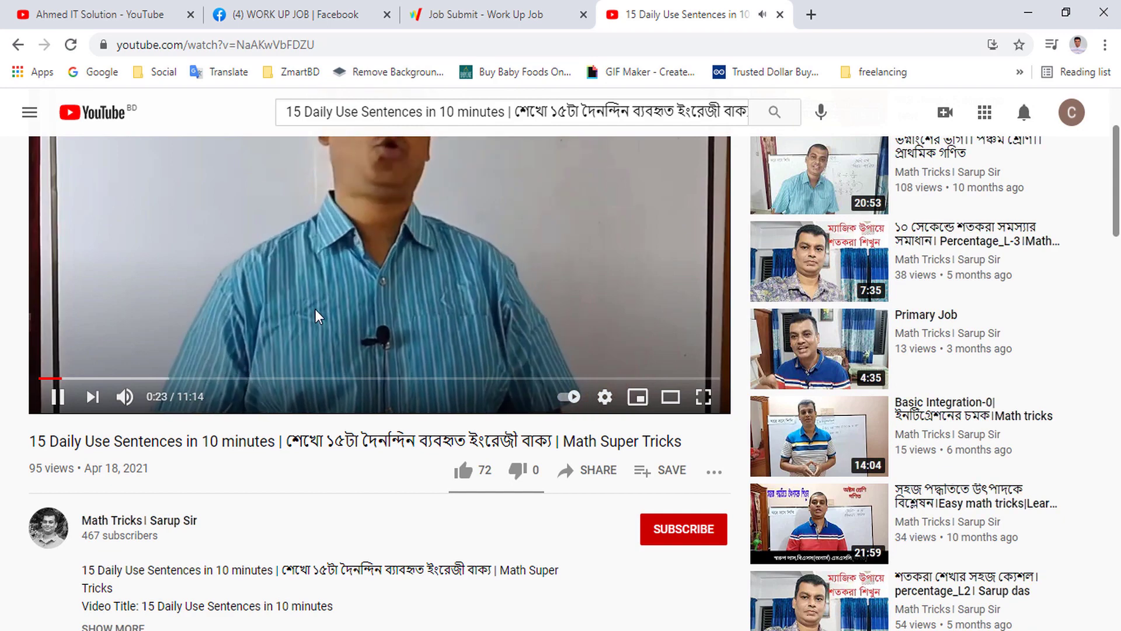
pyautogui.click(502, 13)
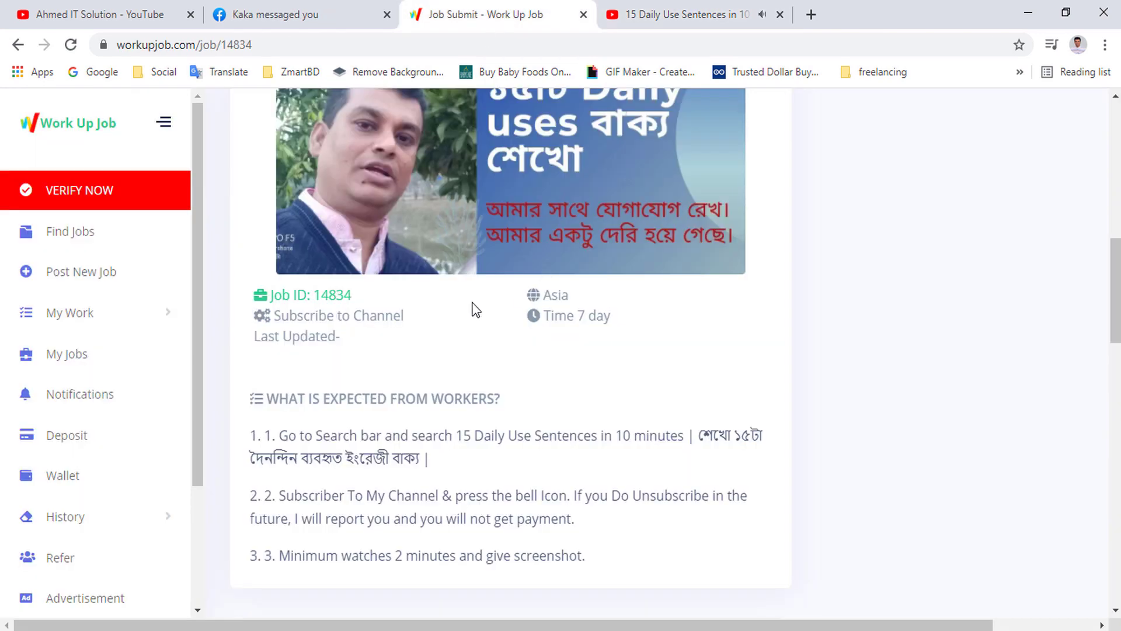
pyautogui.scroll(-4, 514, 435)
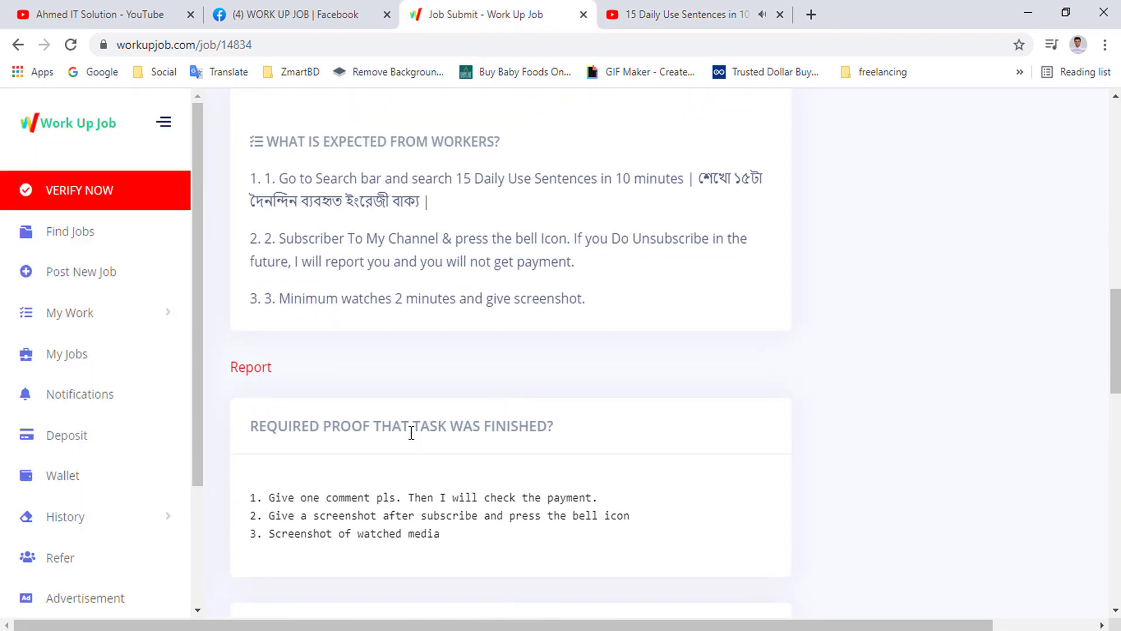
pyautogui.scroll(-3, 366, 538)
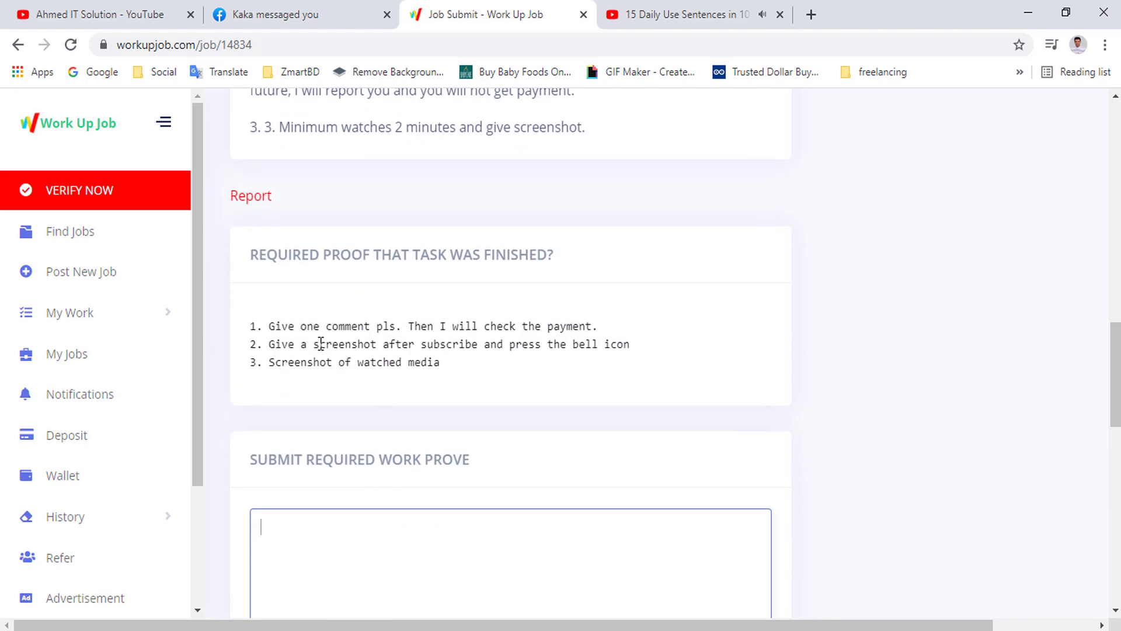
pyautogui.scroll(-1, 324, 347)
pyautogui.scroll(3, 323, 296)
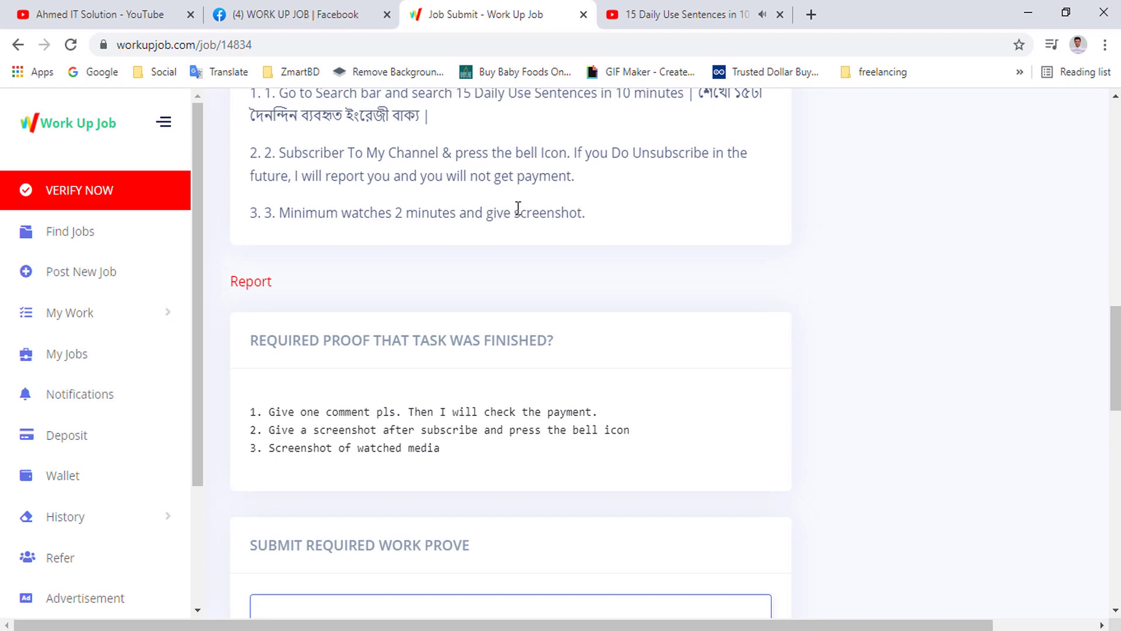
pyautogui.click(650, 11)
pyautogui.scroll(-3, 542, 317)
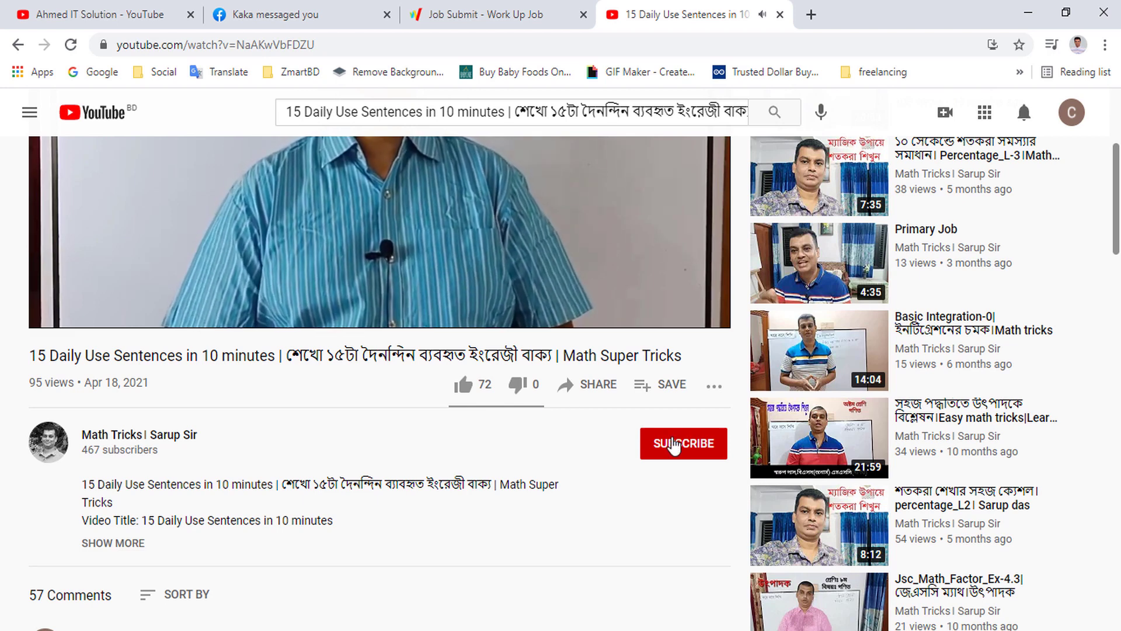
pyautogui.click(677, 442)
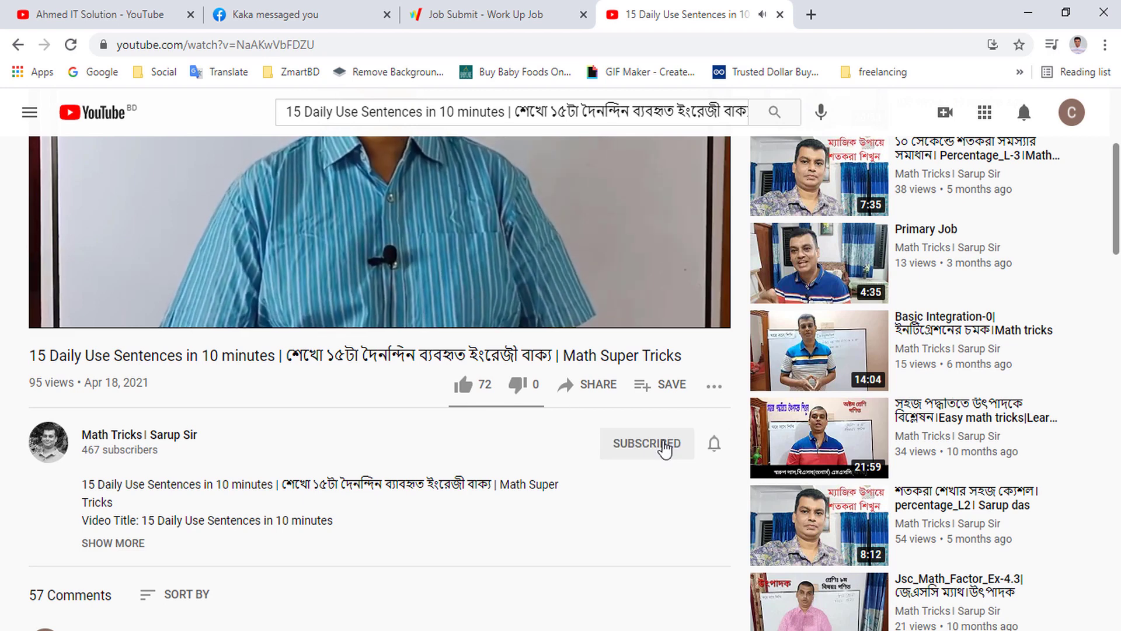
pyautogui.click(713, 445)
pyautogui.click(724, 480)
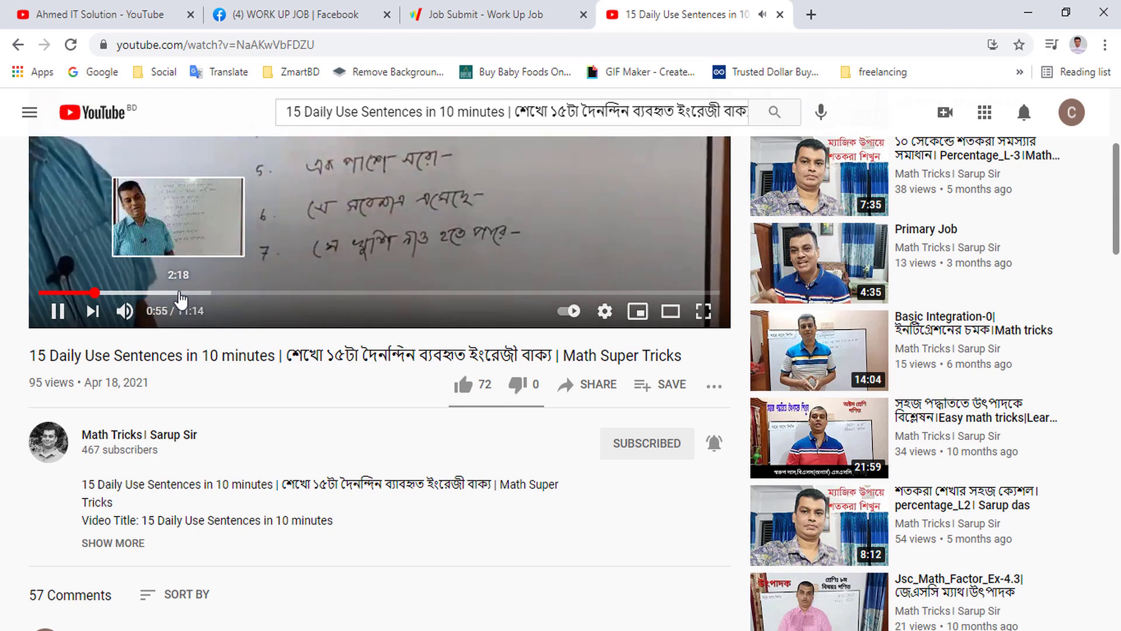
# - Skip the video to about 2:18, capture the subscribed page and save it as 2.JPG in the YT folder, replacing the existing file
pyautogui.click(179, 293)
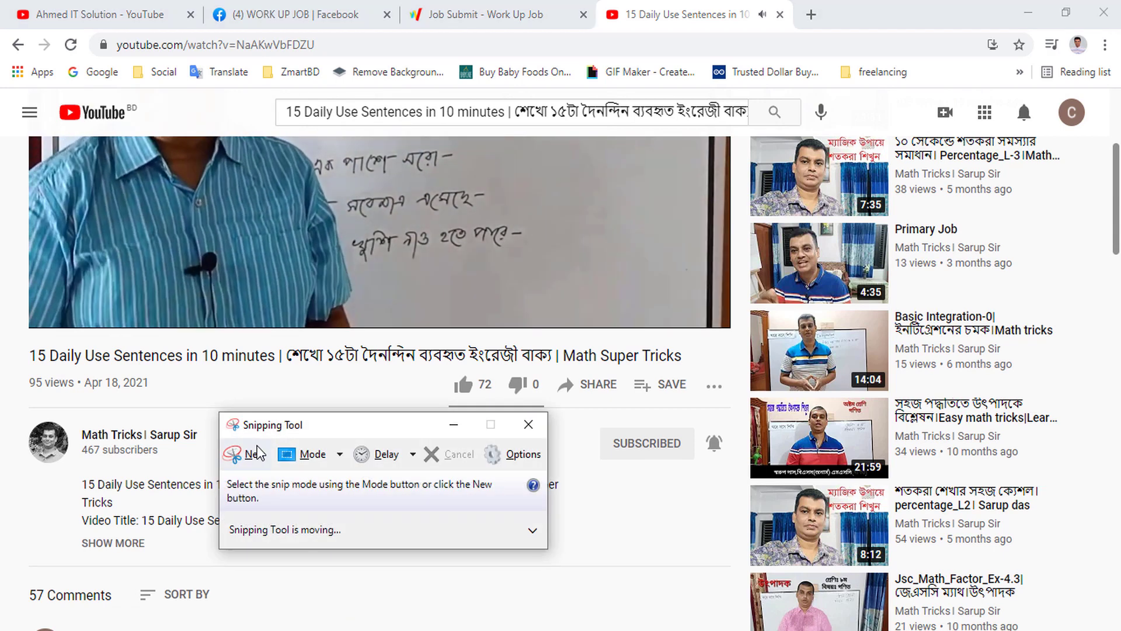
pyautogui.click(250, 454)
pyautogui.click(19, 128)
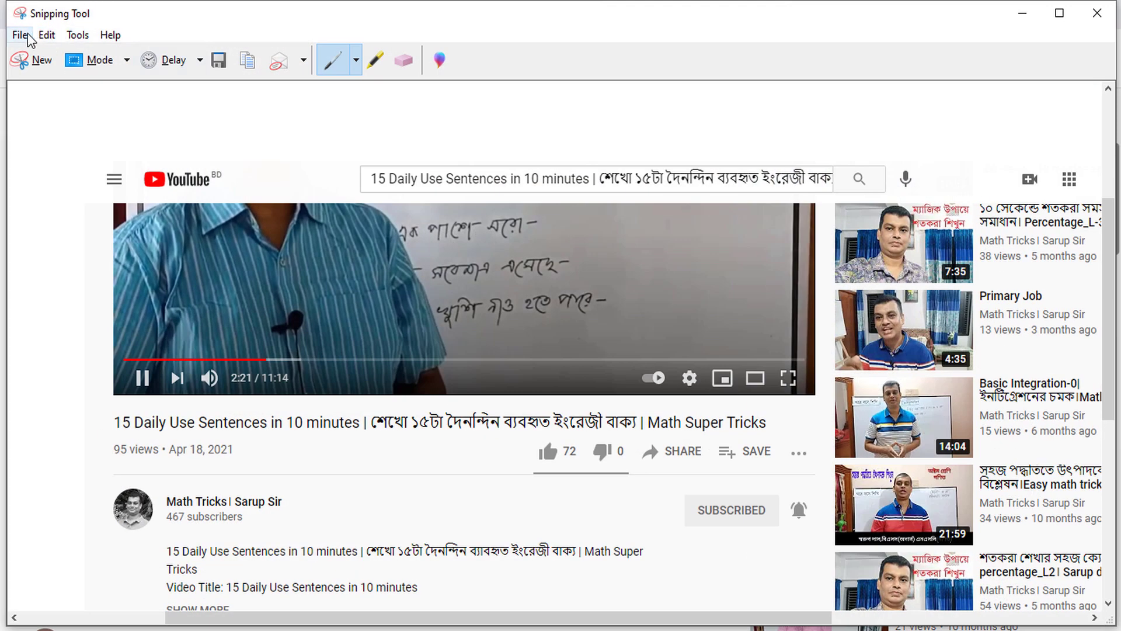
pyautogui.click(47, 35)
pyautogui.moveTo(20, 34)
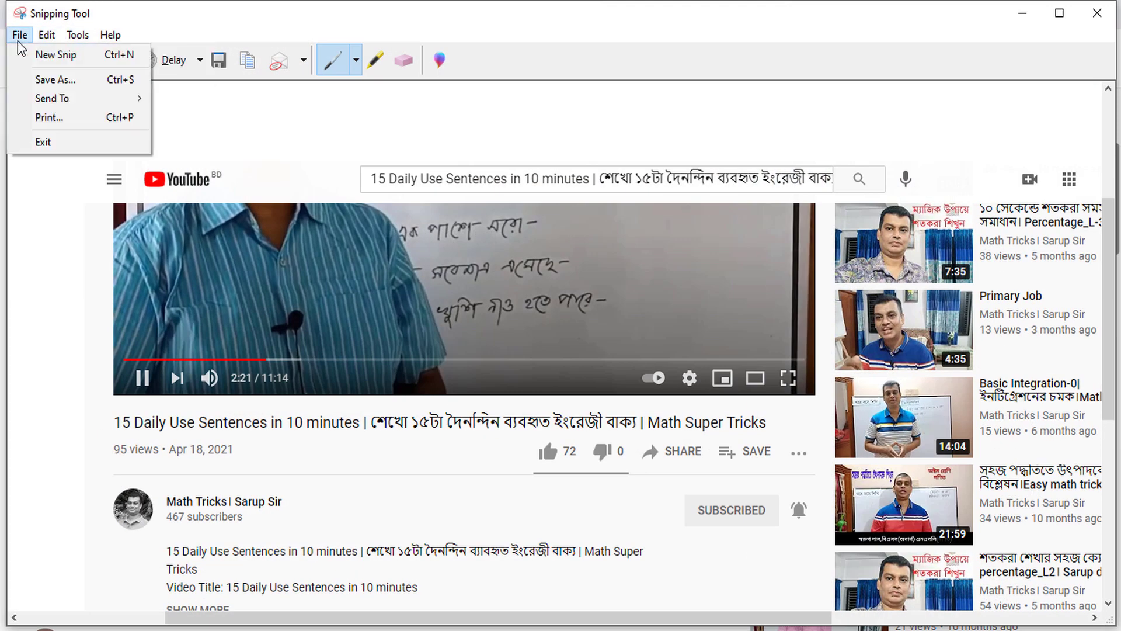
pyautogui.click(53, 73)
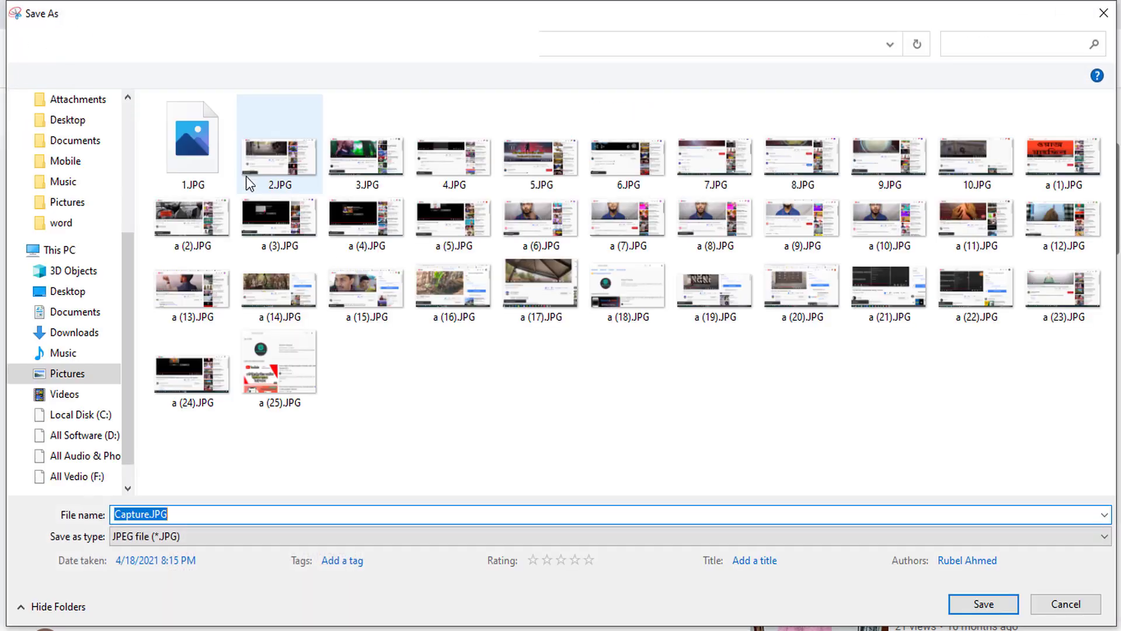
pyautogui.click(275, 166)
pyautogui.click(964, 603)
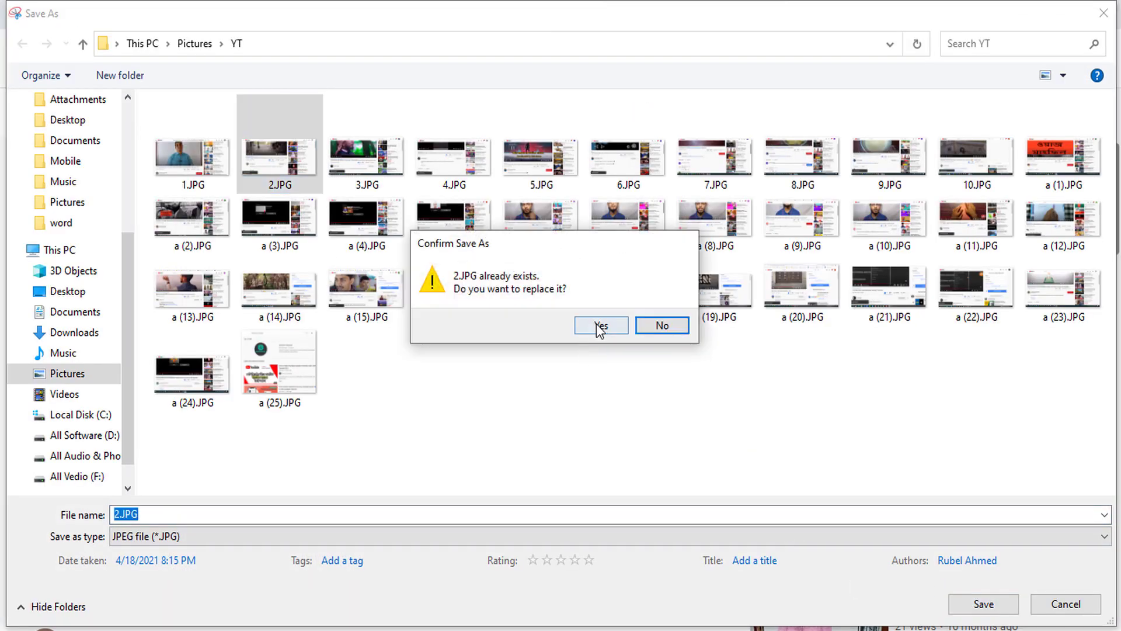
pyautogui.click(599, 325)
pyautogui.click(1103, 12)
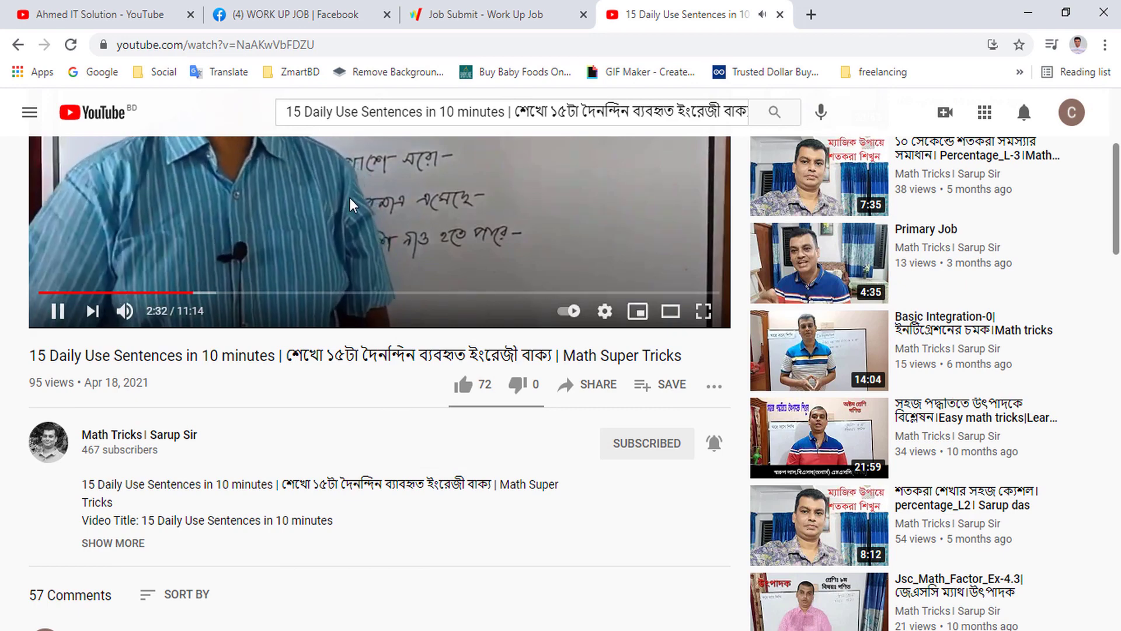
# - Check the job's comment requirement and post the public comment "good video" on the YouTube video
pyautogui.scroll(3, 349, 197)
pyautogui.click(477, 8)
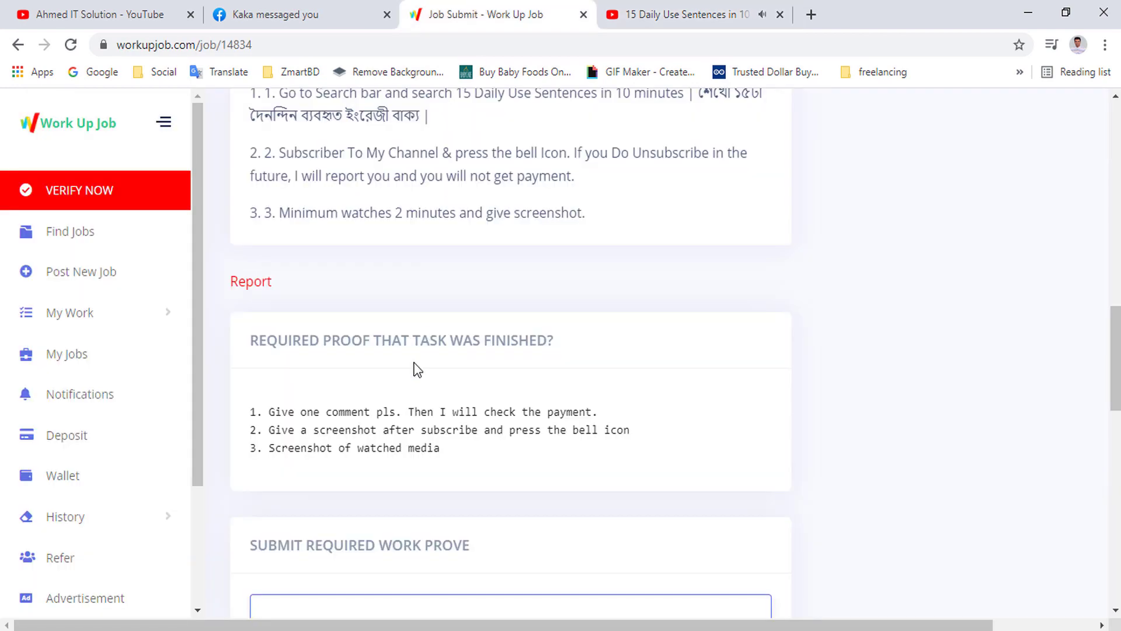
pyautogui.scroll(-4, 388, 407)
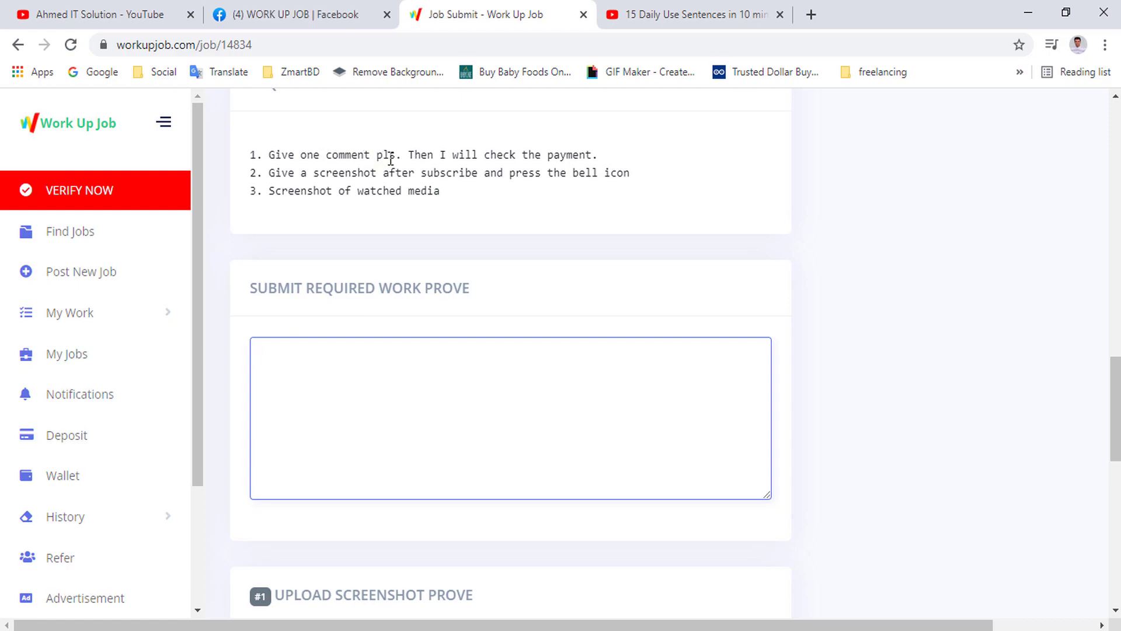
pyautogui.click(658, 12)
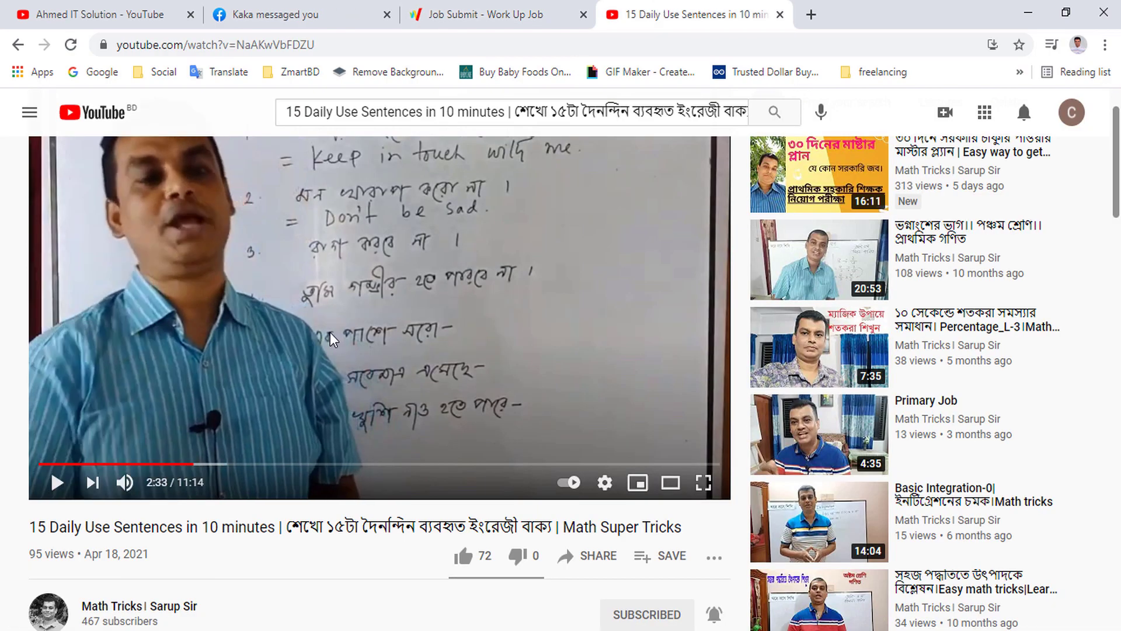
pyautogui.scroll(-3, 331, 333)
pyautogui.scroll(-3, 325, 356)
pyautogui.click(173, 467)
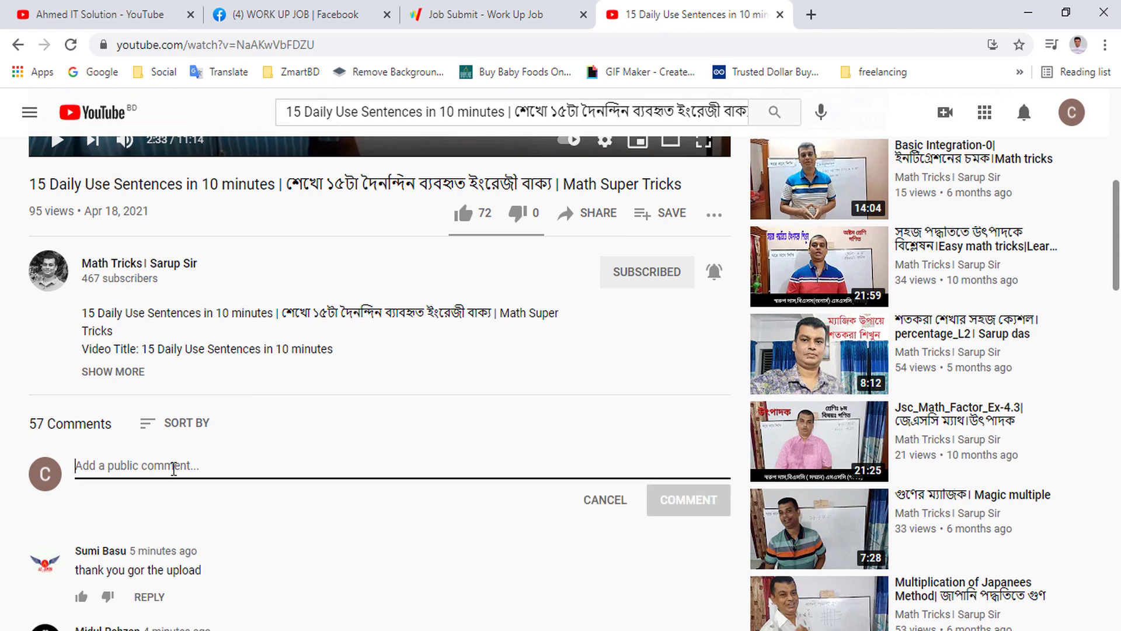
pyautogui.write('g')
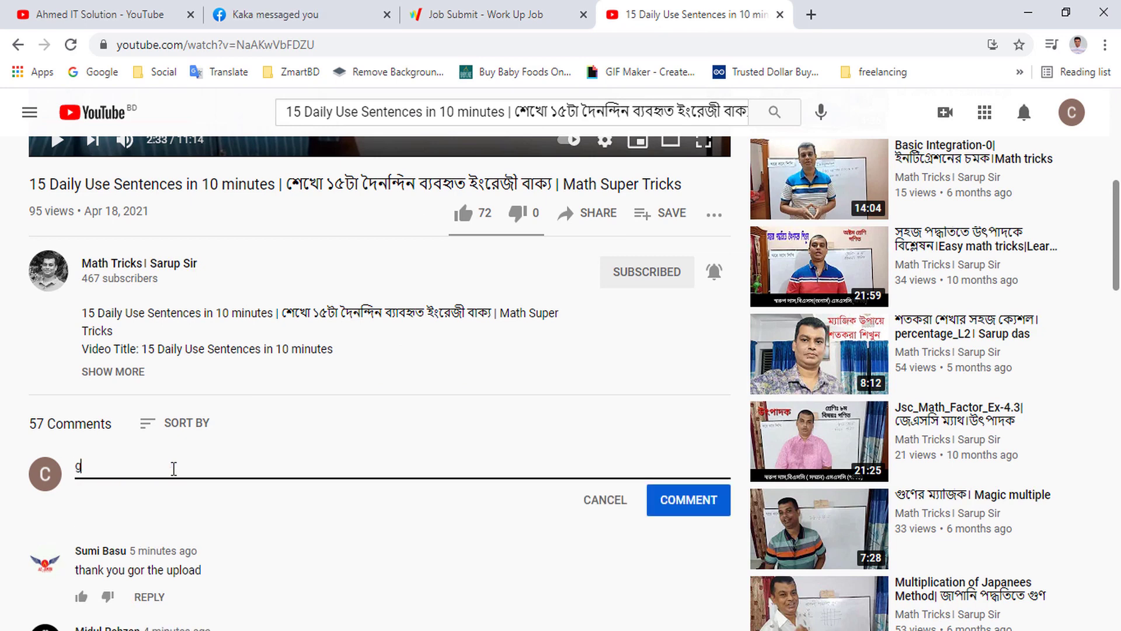
pyautogui.write('ood video')
pyautogui.click(686, 500)
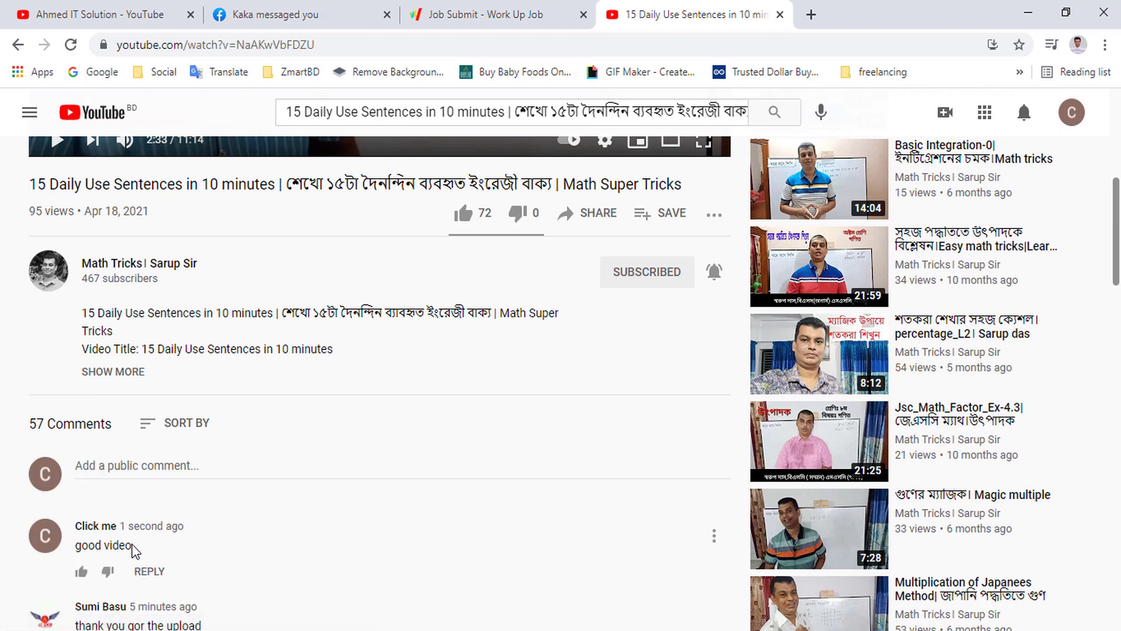
# - Copy the posted comment with its author line into the job's work proof field under the heading "comment:"
pyautogui.moveTo(140, 552); pyautogui.dragTo(78, 529)
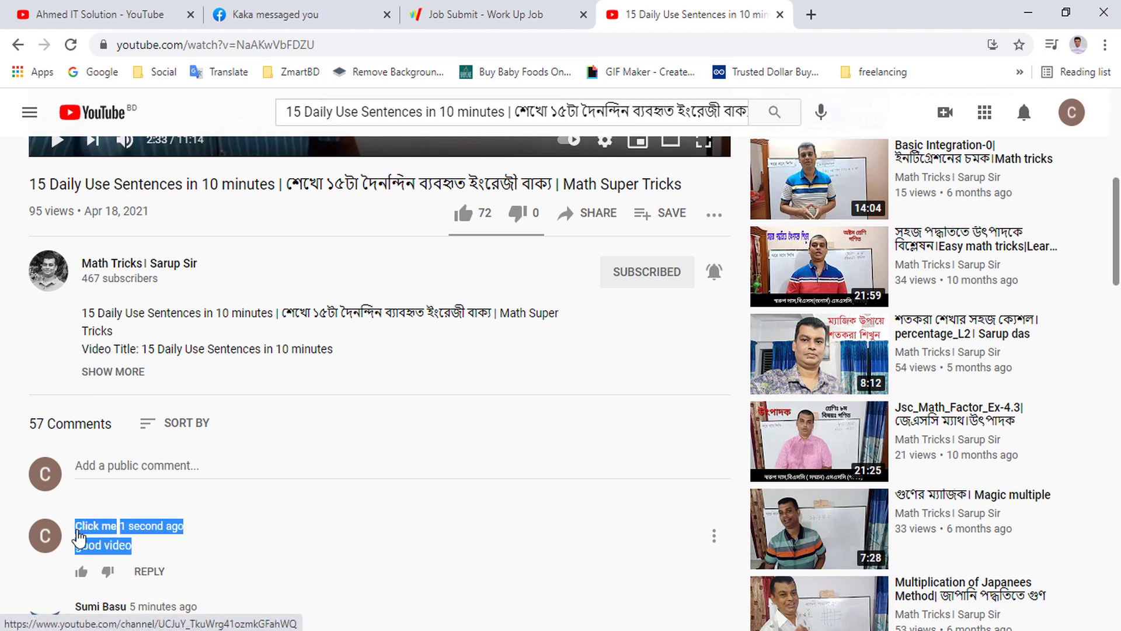
pyautogui.click(484, 14)
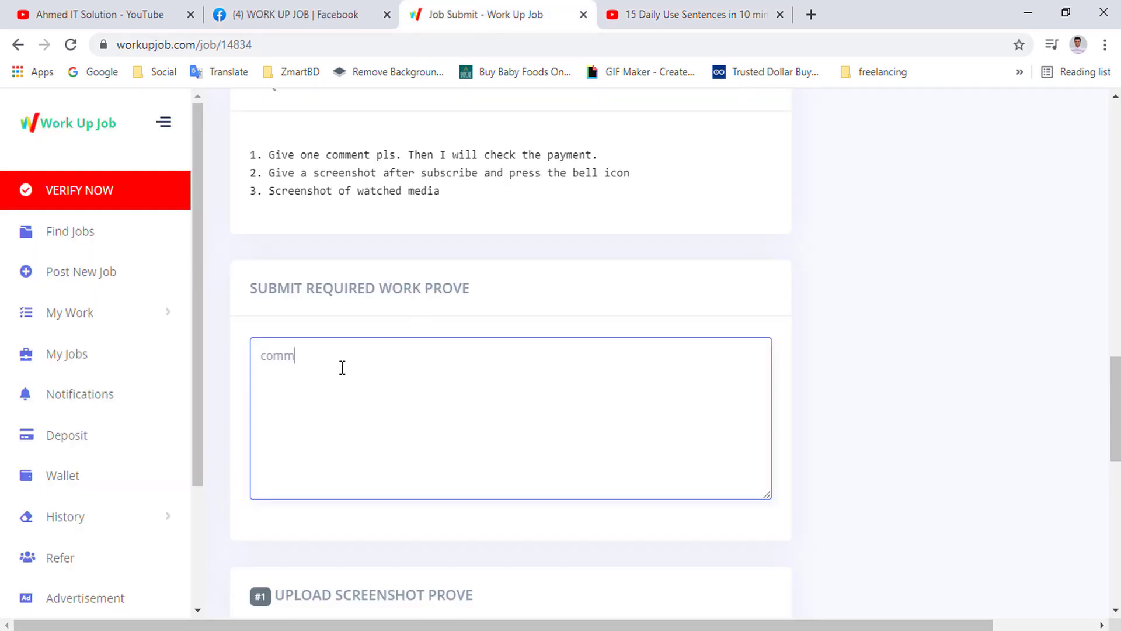
pyautogui.write('comment:')
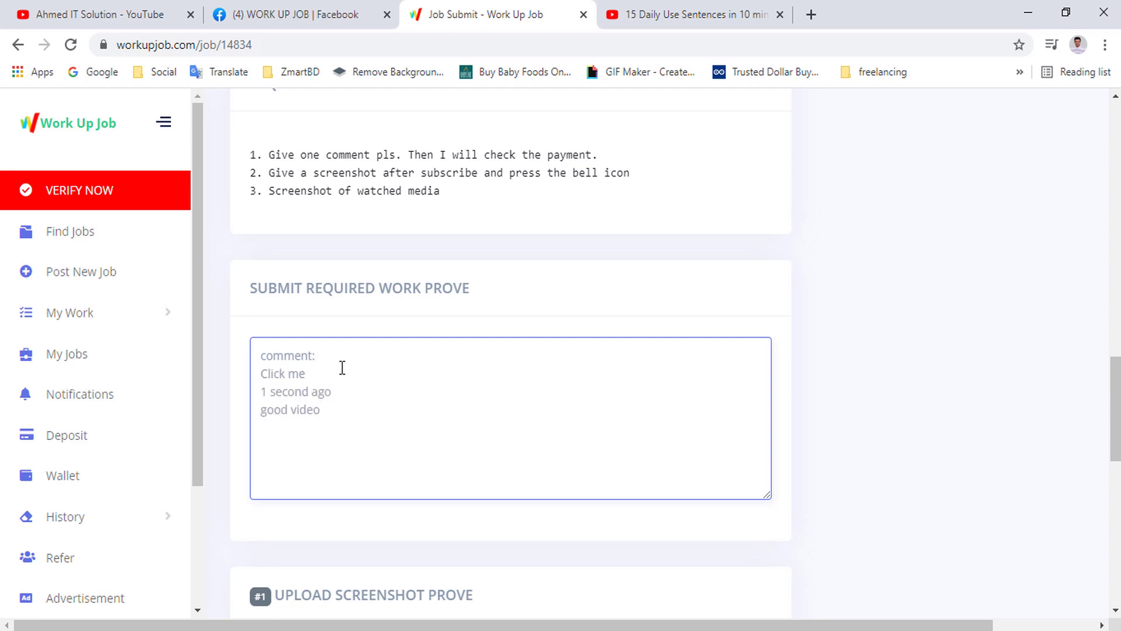
# - Remove the "1 second ago" text from the comment pasted in the work proof field
pyautogui.moveTo(332, 391); pyautogui.dragTo(260, 374)
pyautogui.press('BackSpace')
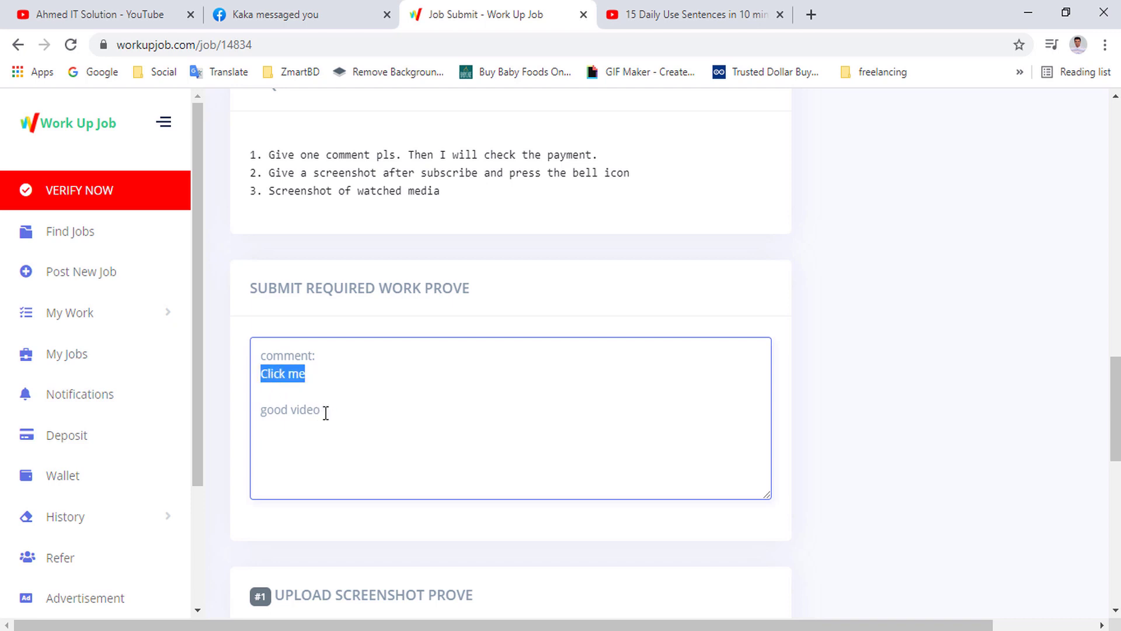
pyautogui.click(326, 412)
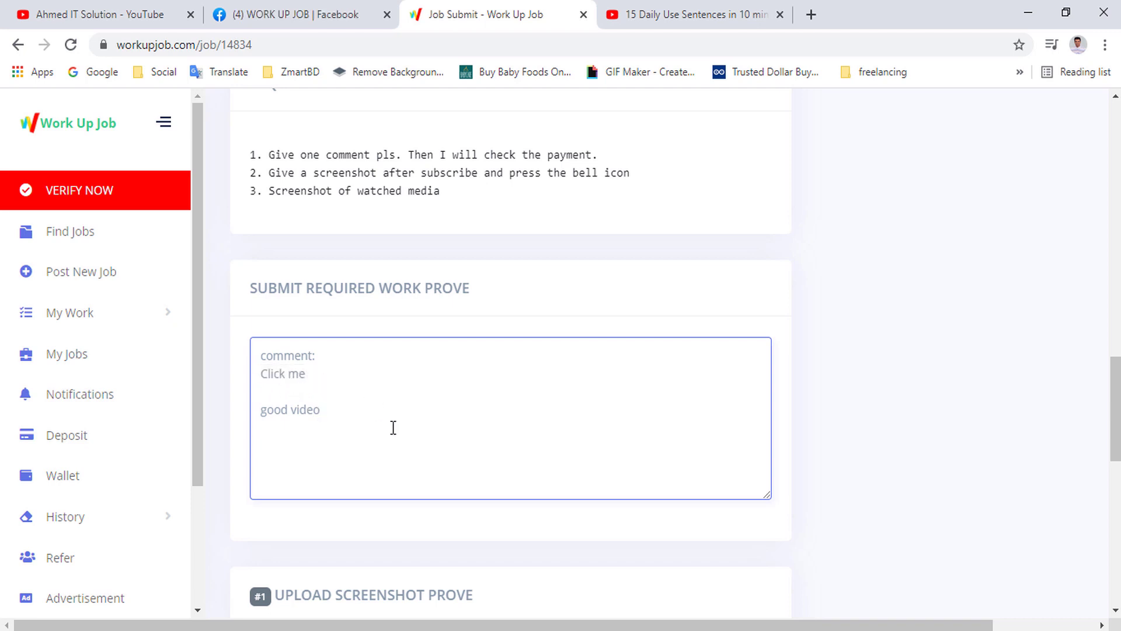
pyautogui.moveTo(316, 373); pyautogui.dragTo(257, 373)
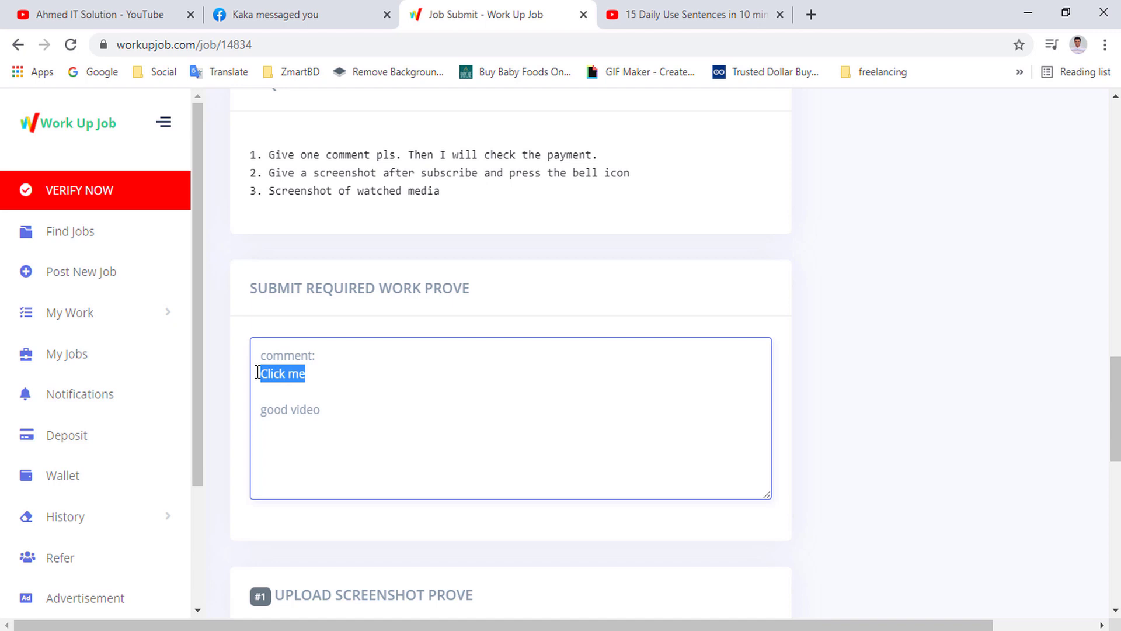
pyautogui.click(321, 375)
pyautogui.tripleClick(328, 409)
pyautogui.click(338, 415)
# - Attach 1.JPG from the YT folder as the first screenshot proof of the job
pyautogui.scroll(-3, 350, 418)
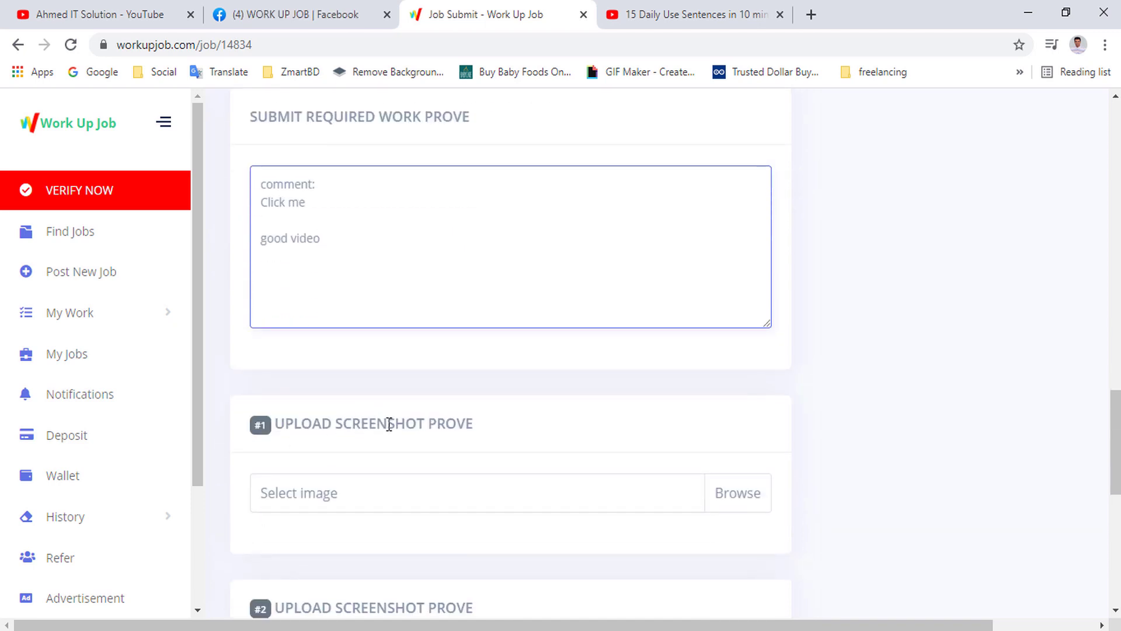
pyautogui.scroll(-1, 443, 429)
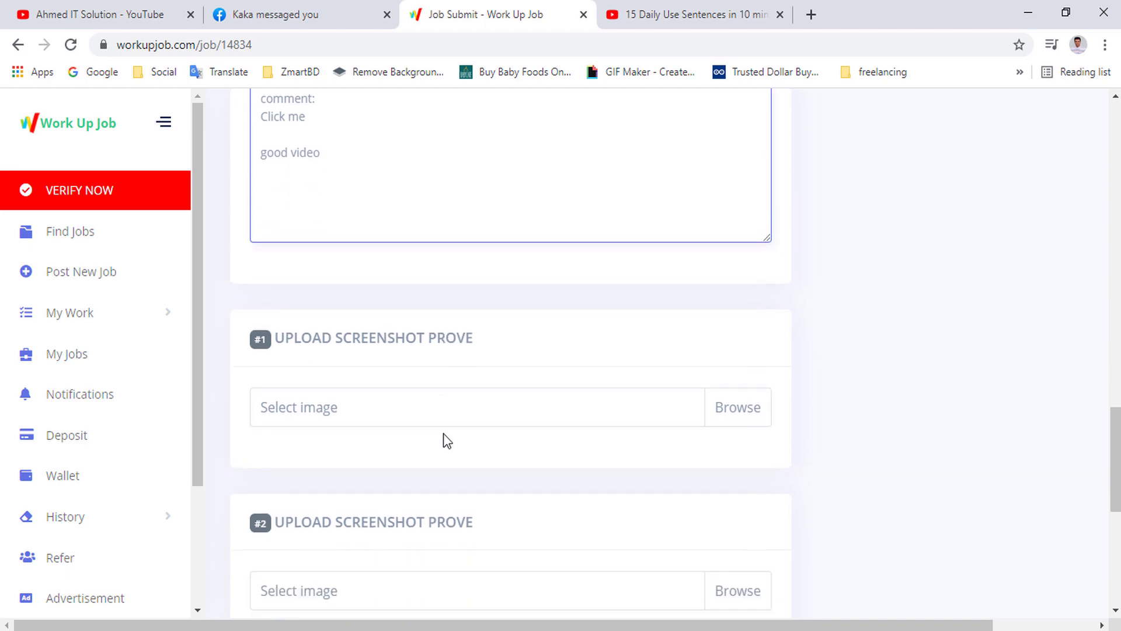
pyautogui.click(737, 409)
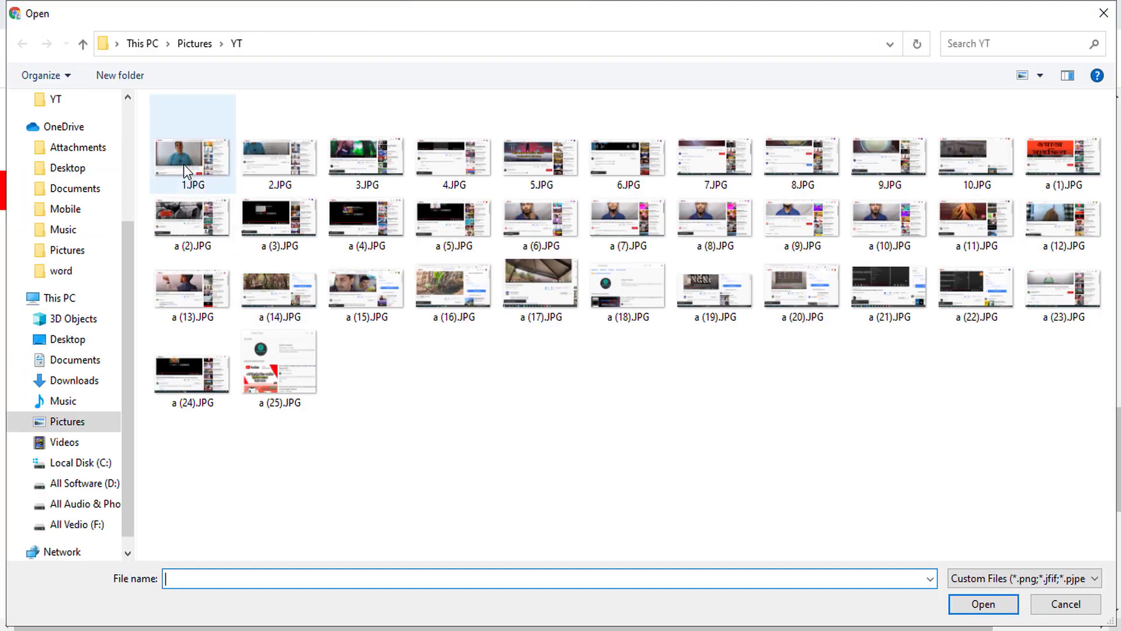
pyautogui.click(183, 165)
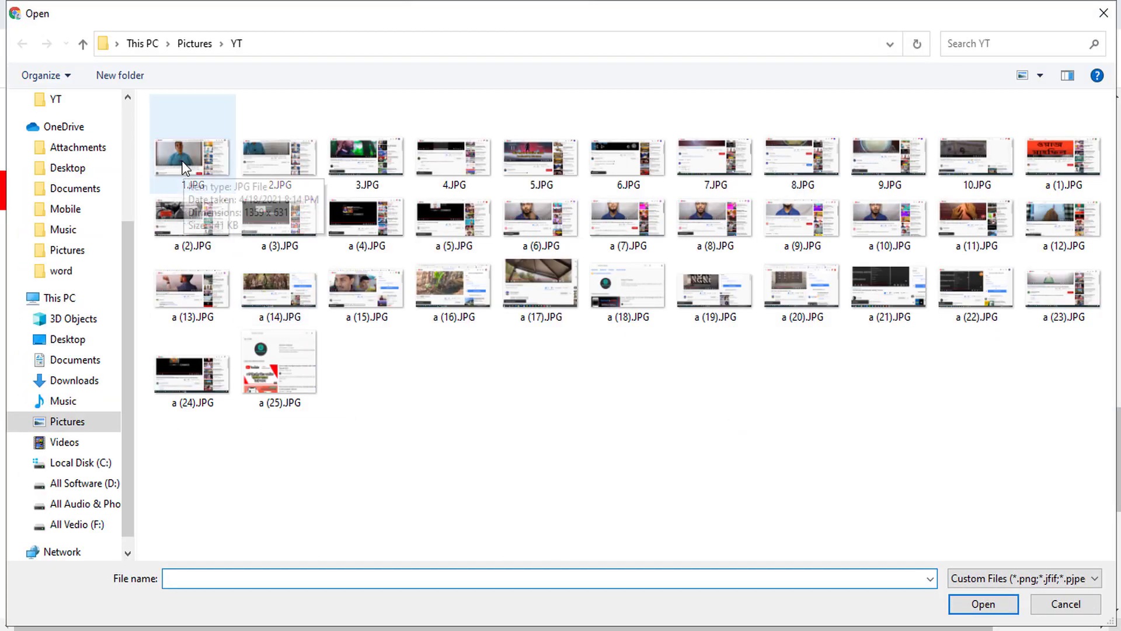
pyautogui.click(986, 605)
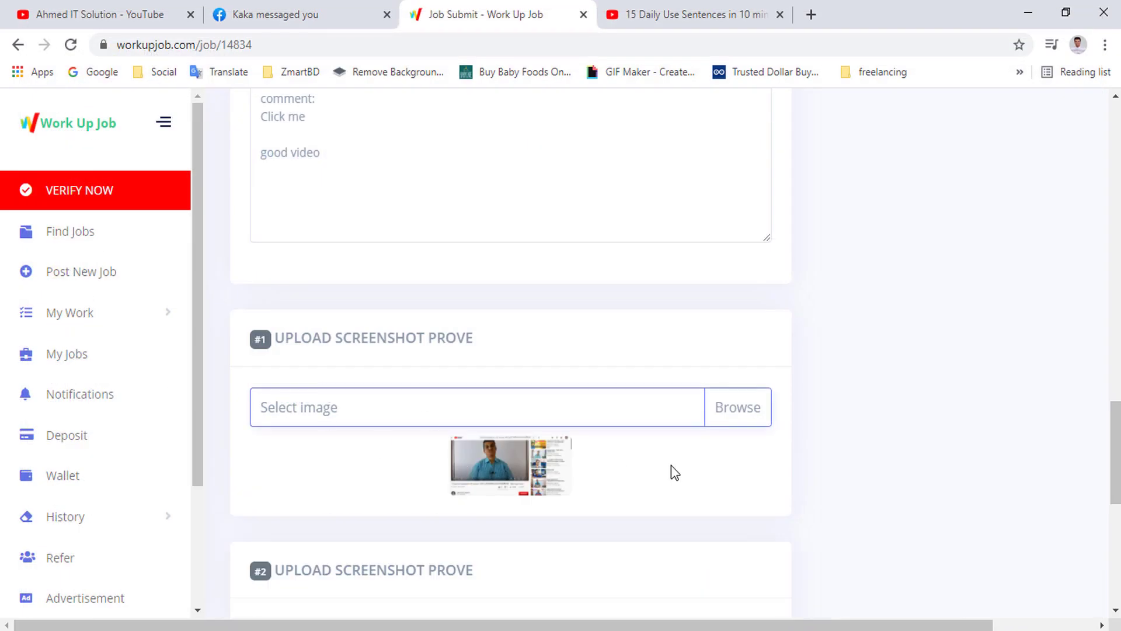
# - Attach 2.JPG from the YT folder as the second screenshot proof of the job
pyautogui.scroll(-3, 642, 472)
pyautogui.click(750, 471)
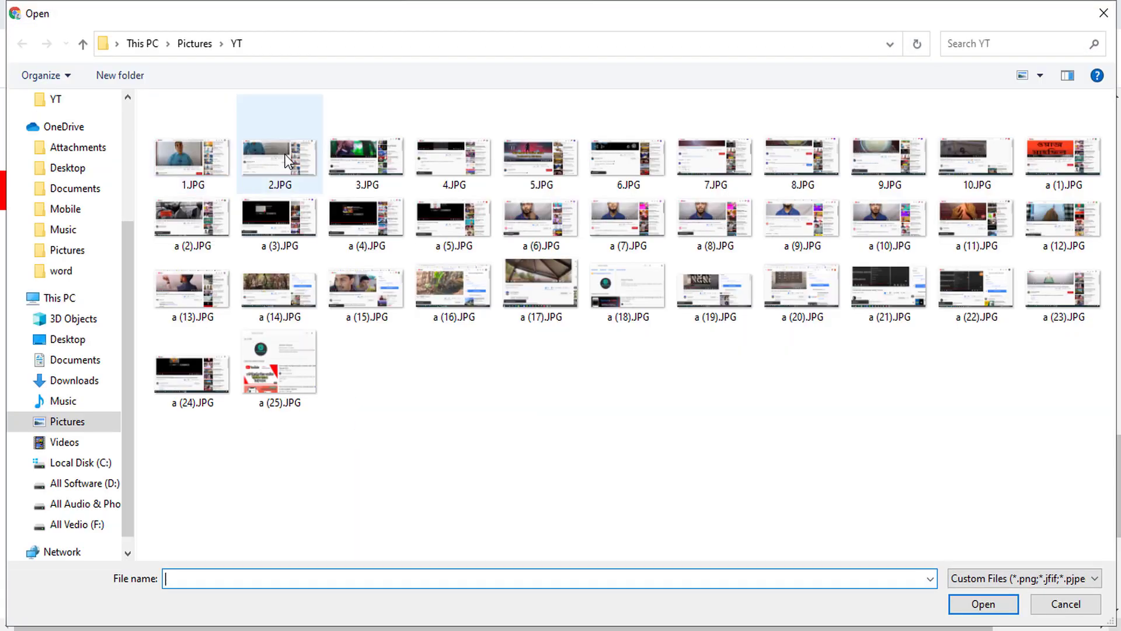
pyautogui.click(285, 153)
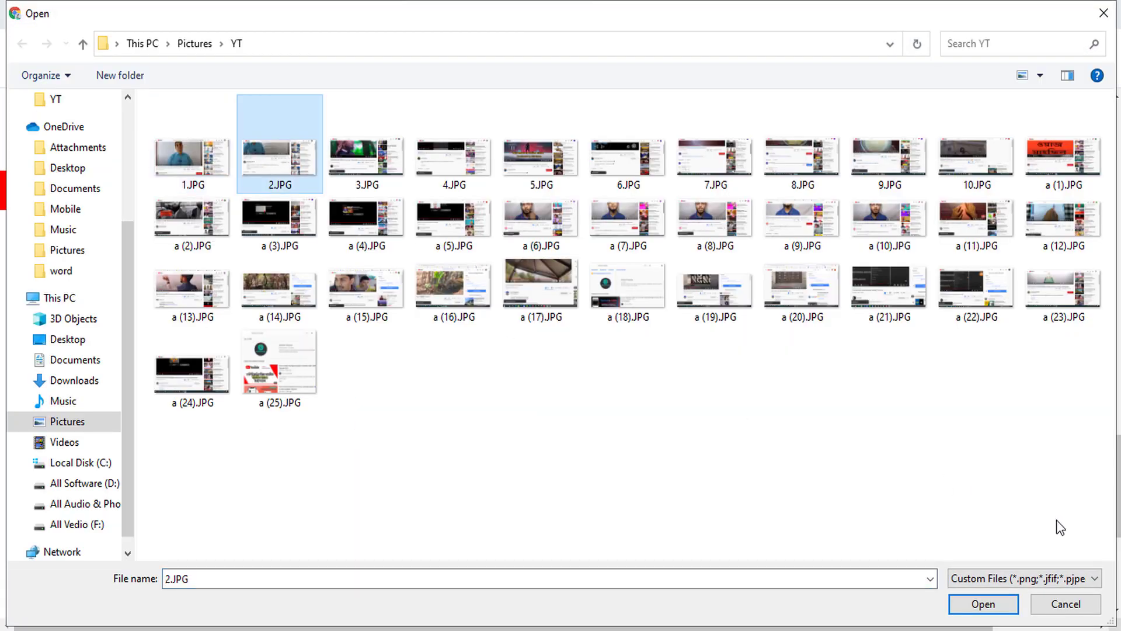
pyautogui.click(1006, 602)
# - Check the comment proof and both attached screenshots against the job's requirements and submit the proof
pyautogui.scroll(-3, 495, 405)
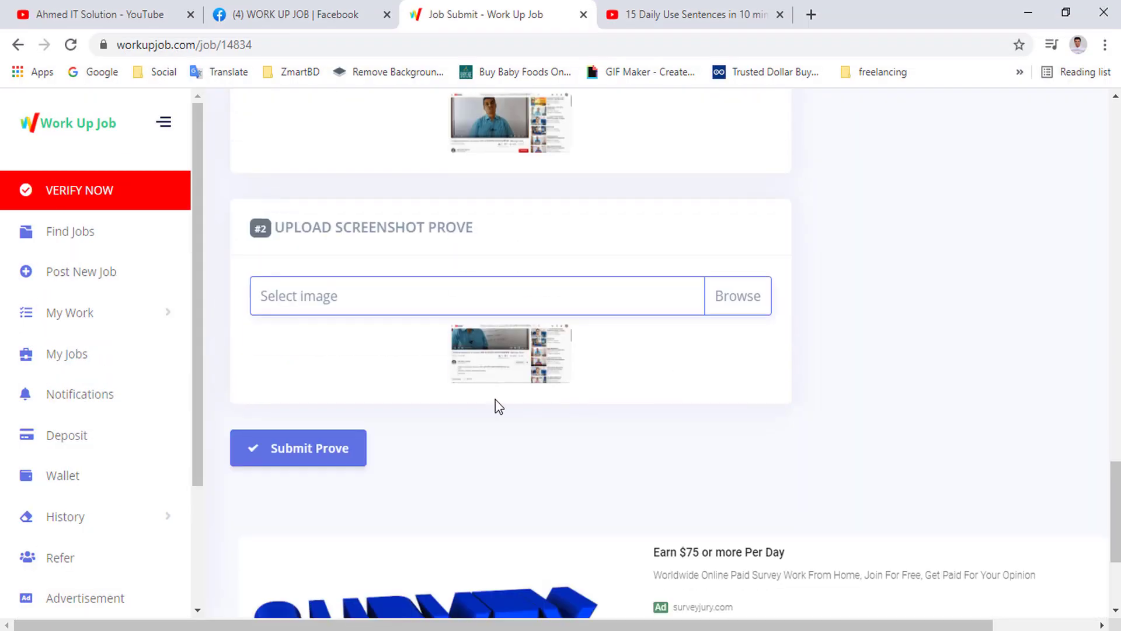
pyautogui.scroll(10, 472, 403)
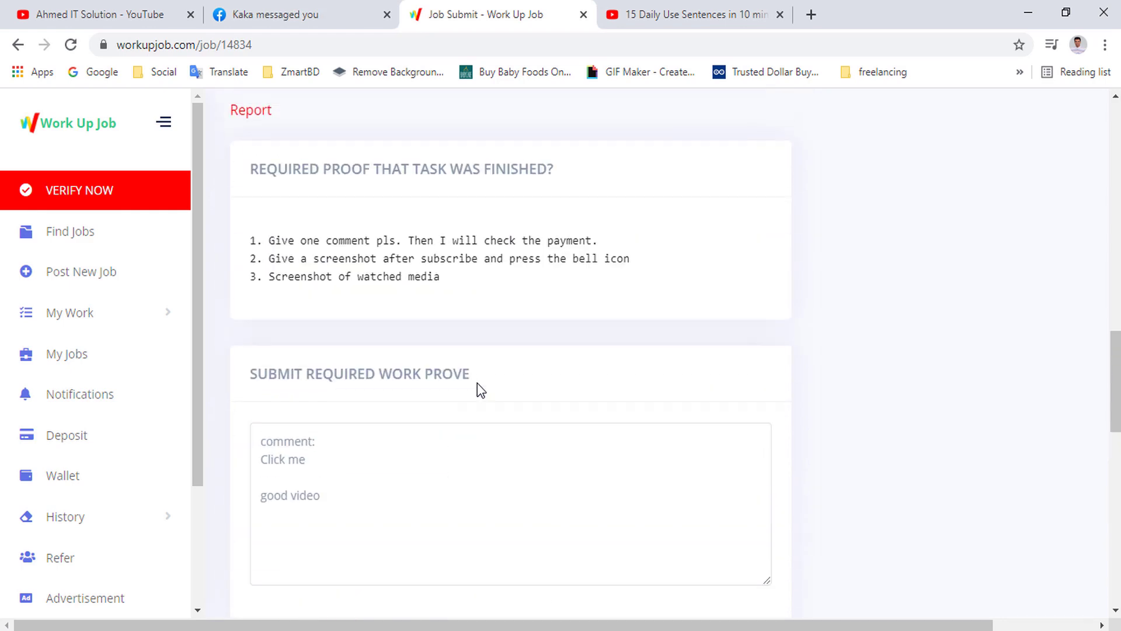
pyautogui.scroll(-10, 475, 388)
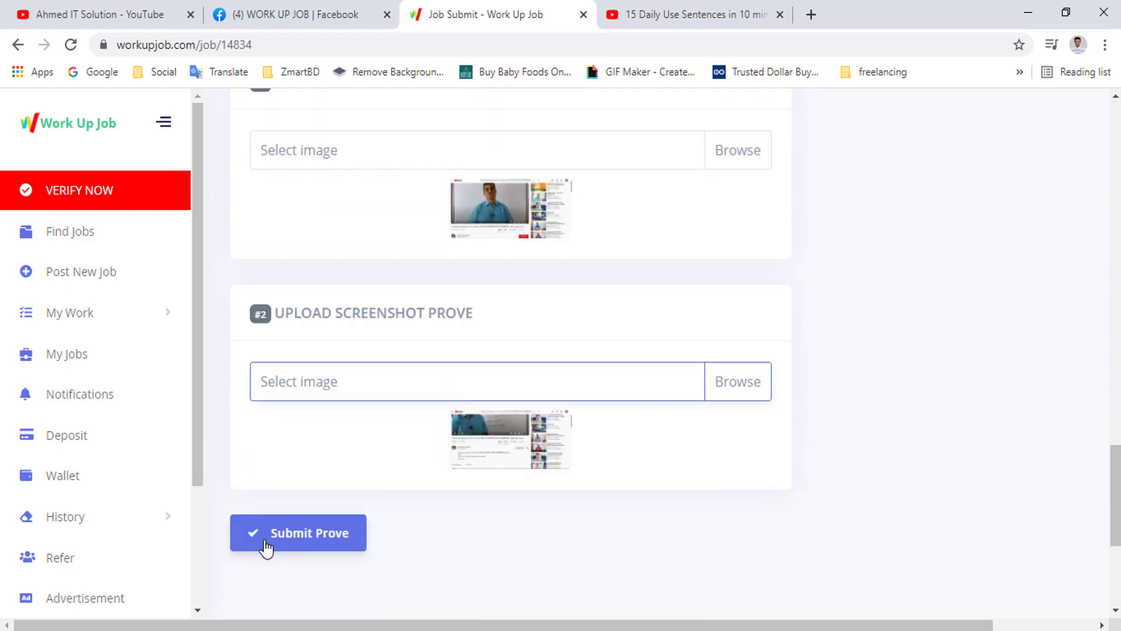
pyautogui.click(287, 542)
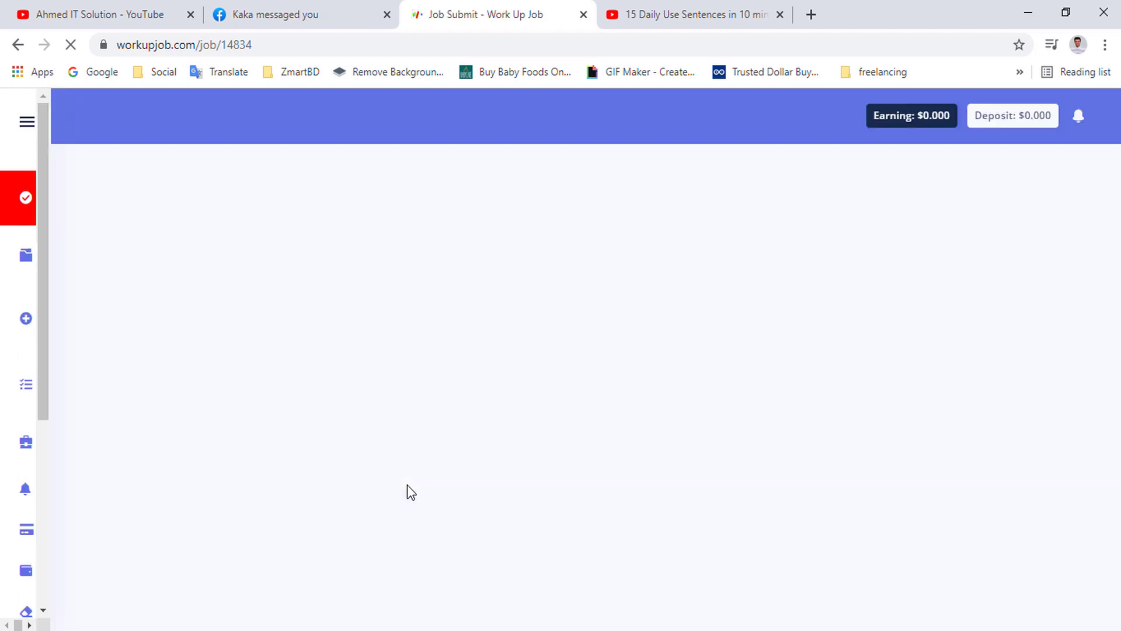
# - Examine the job page after submission, including the submission status, the job's pay and its description
pyautogui.scroll(-5, 501, 391)
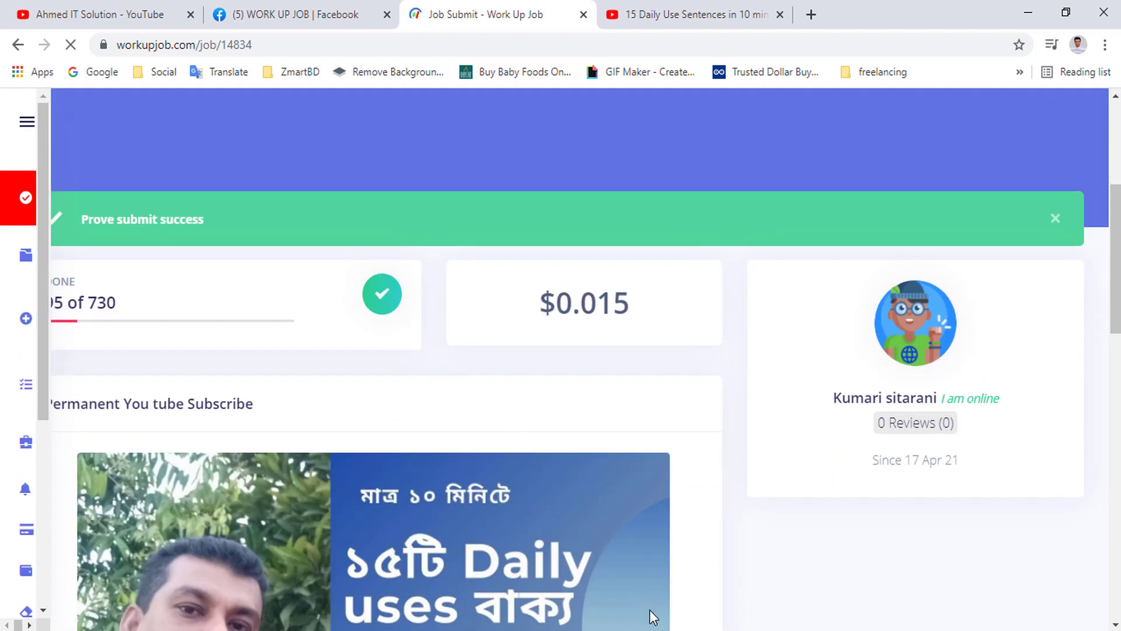
pyautogui.moveTo(201, 380)
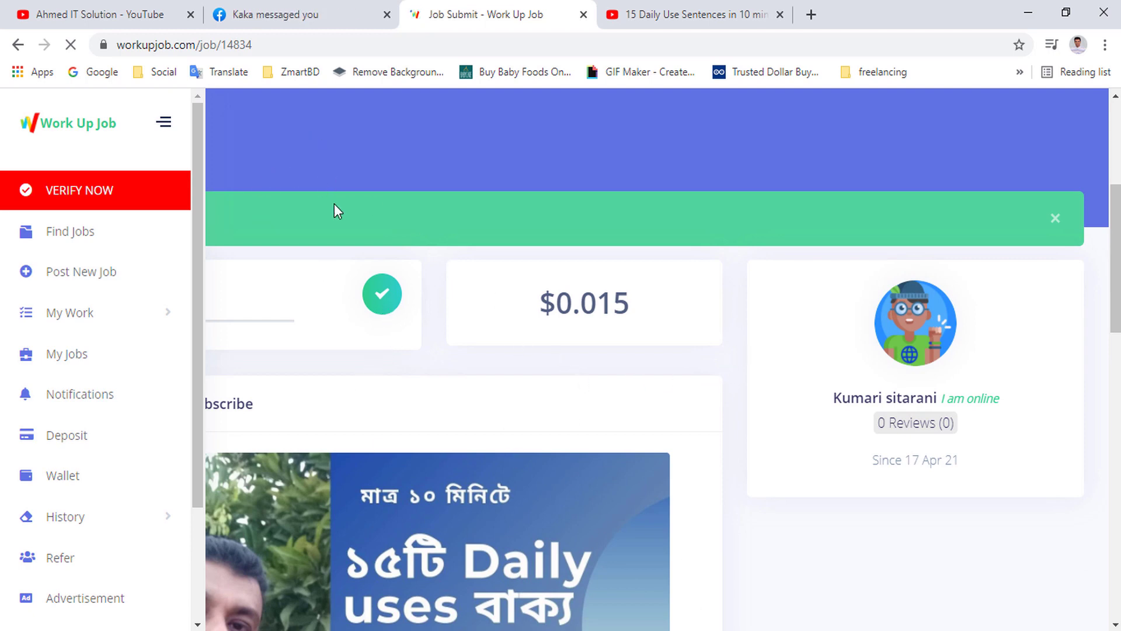
pyautogui.scroll(-4, 633, 463)
pyautogui.scroll(6, 420, 333)
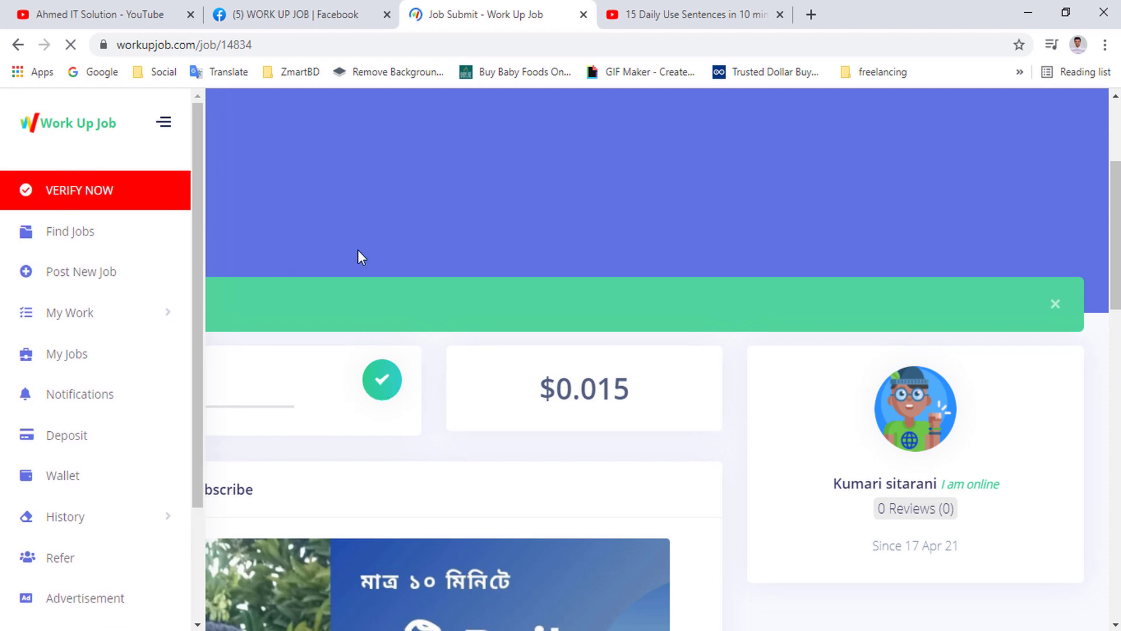
pyautogui.scroll(-3, 601, 380)
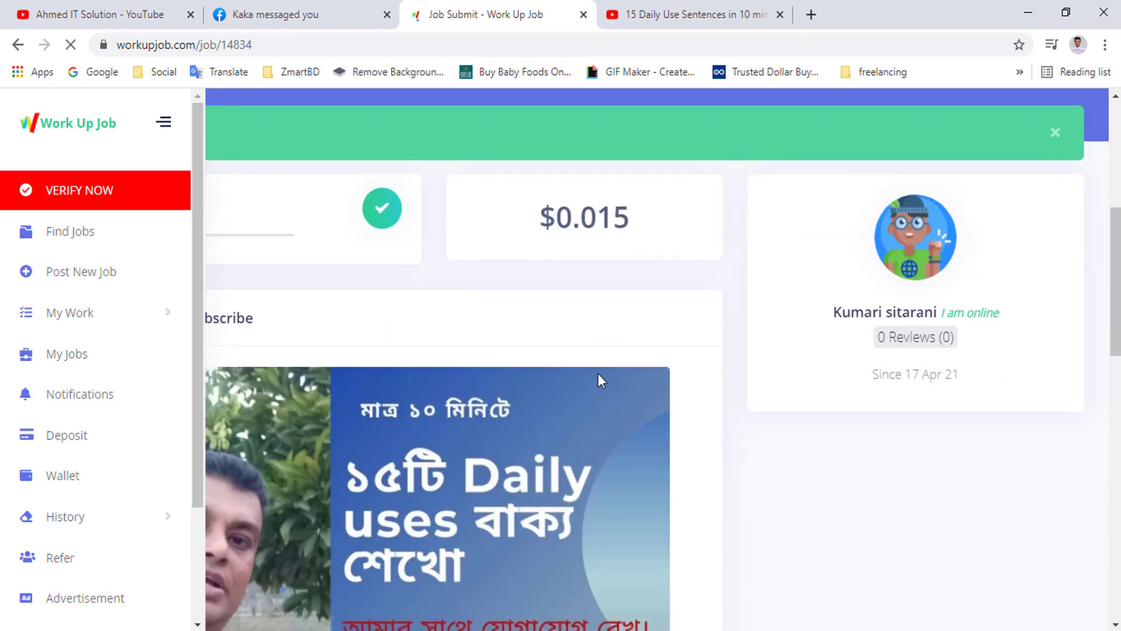
pyautogui.scroll(-1, 444, 284)
pyautogui.scroll(-3, 450, 283)
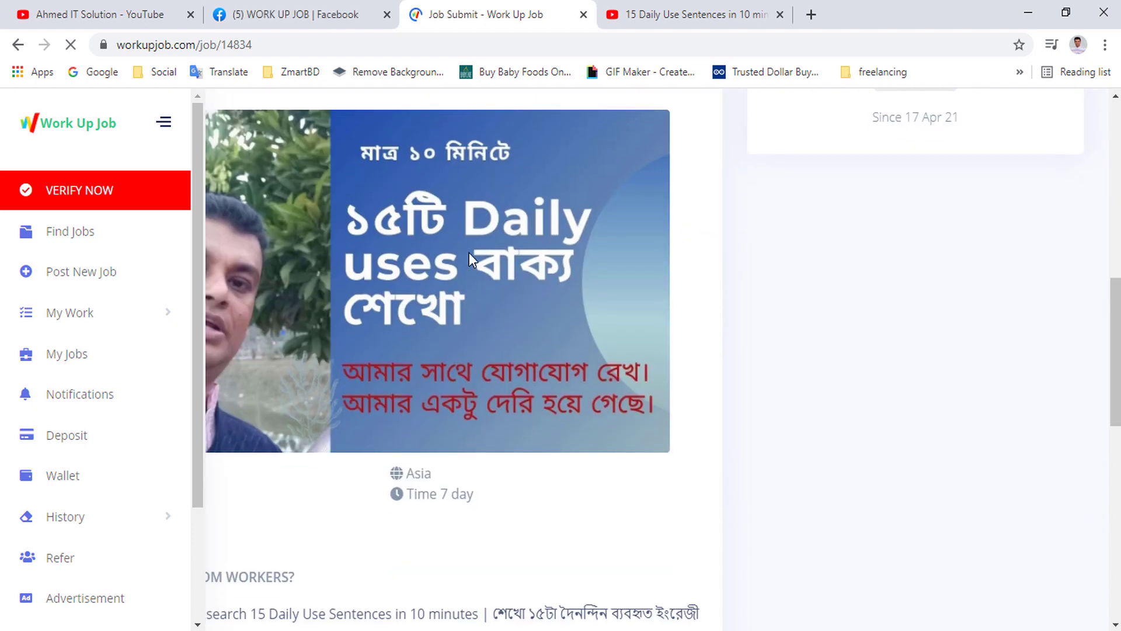
pyautogui.scroll(3, 468, 253)
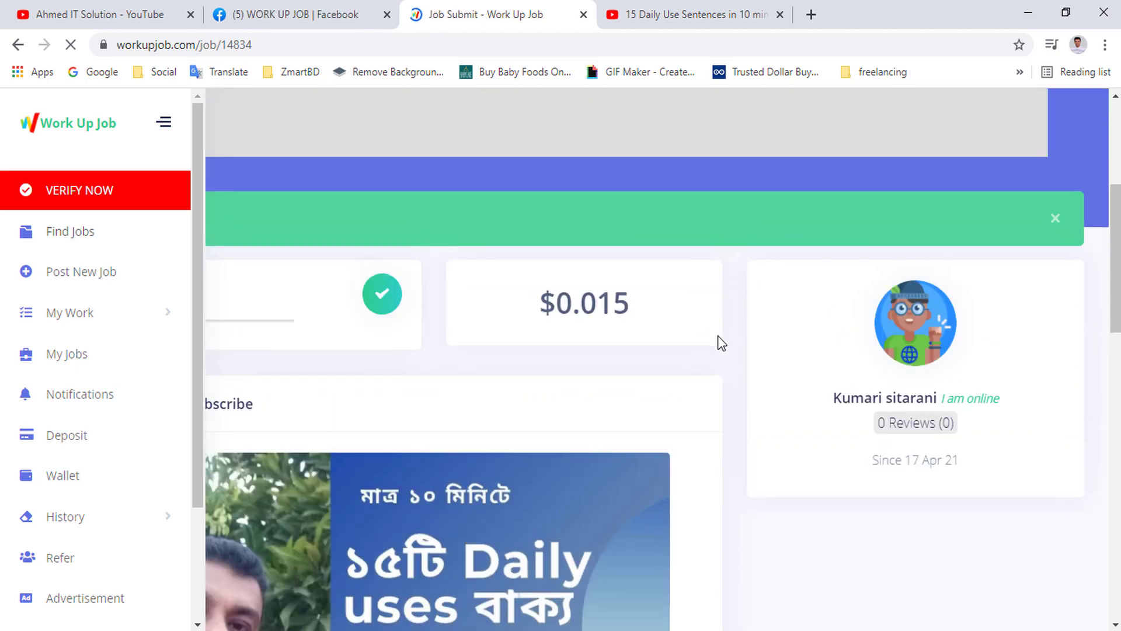
# - Open the Find Jobs page and look over its job list area
pyautogui.scroll(-1, 720, 344)
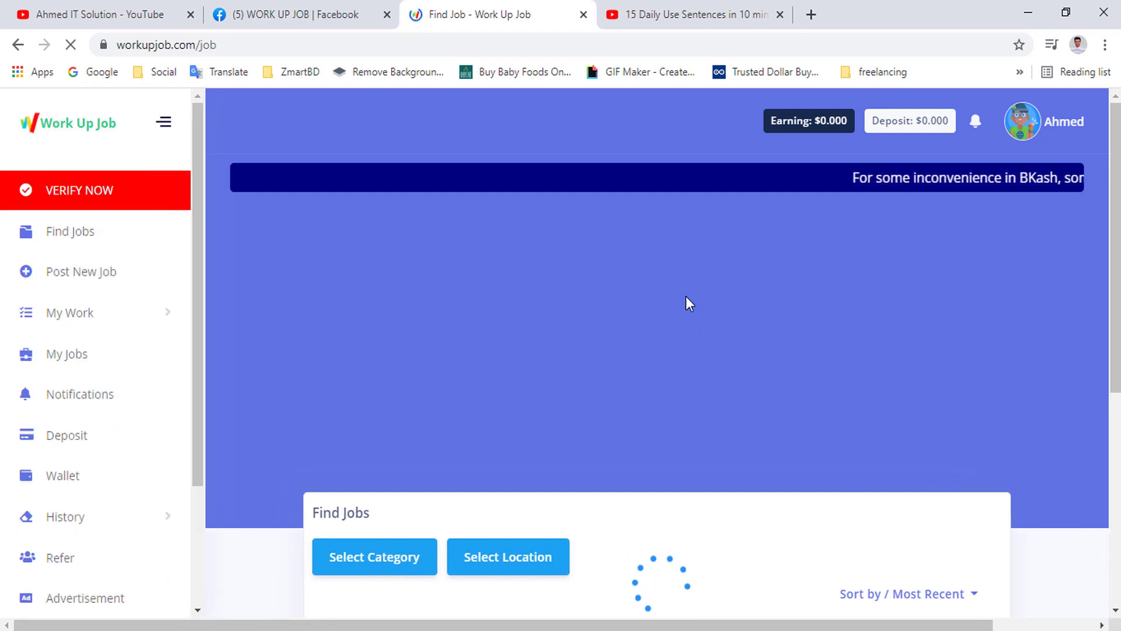
pyautogui.scroll(-4, 665, 310)
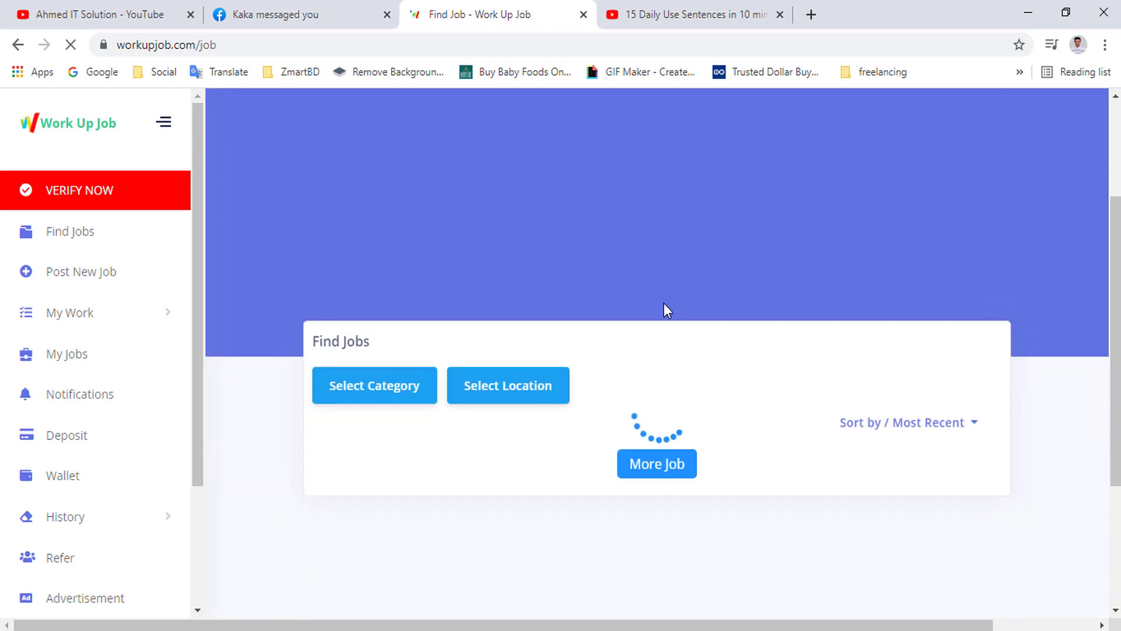
pyautogui.scroll(-2, 564, 403)
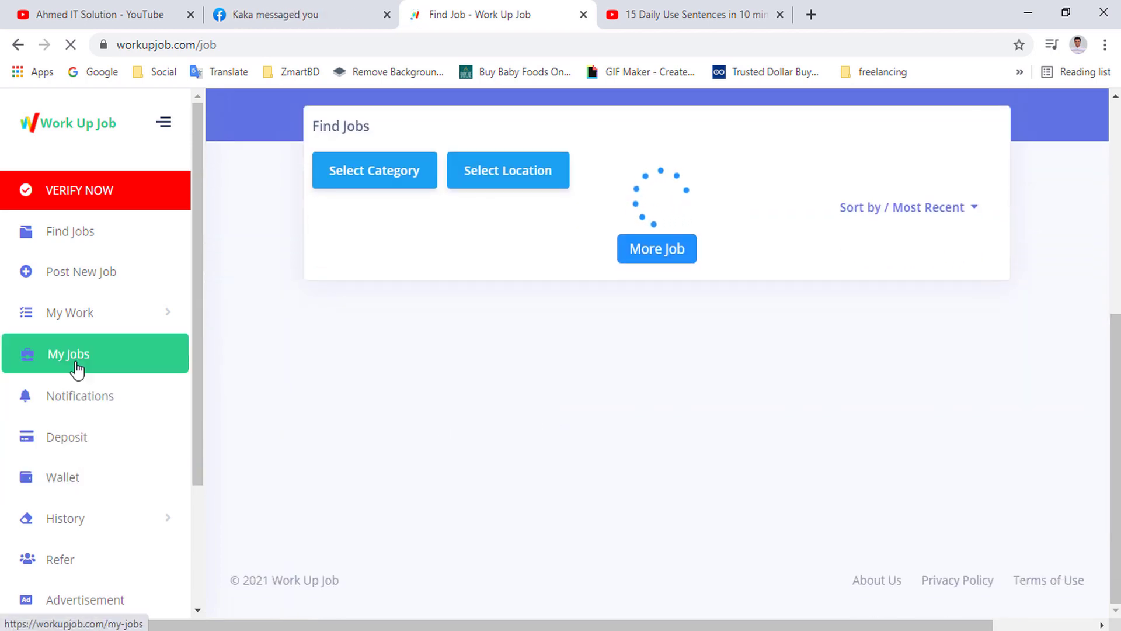
# - Open the Wallet page and examine the PAYEER, BKASH, NAGAD and USDT payment methods offered for withdrawal
pyautogui.click(57, 484)
pyautogui.scroll(-3, 584, 409)
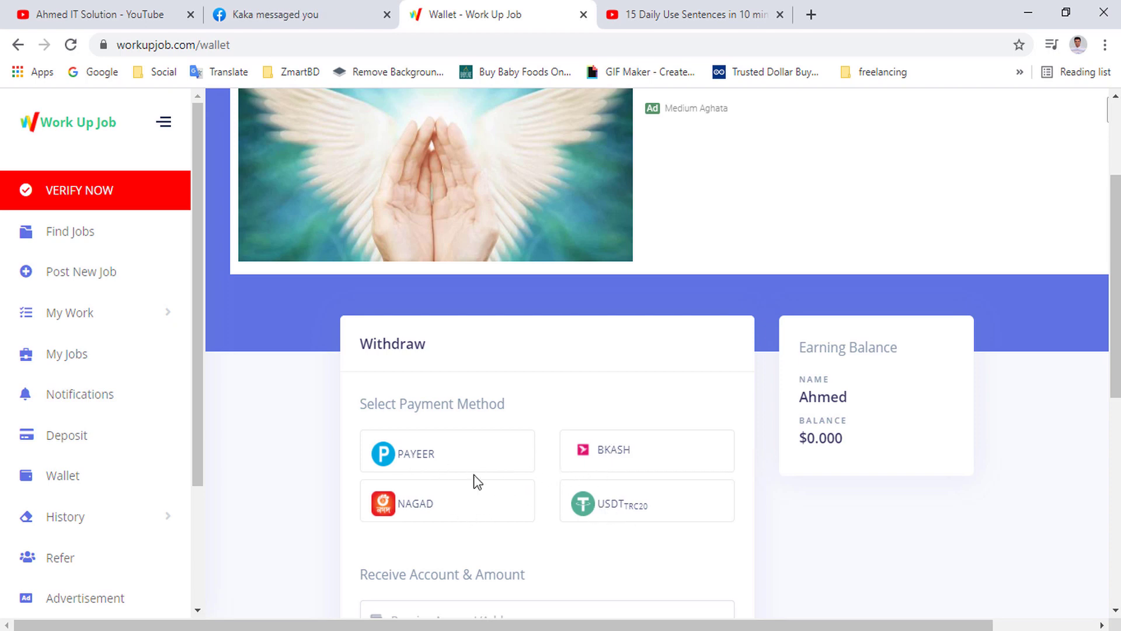
pyautogui.tripleClick(393, 452)
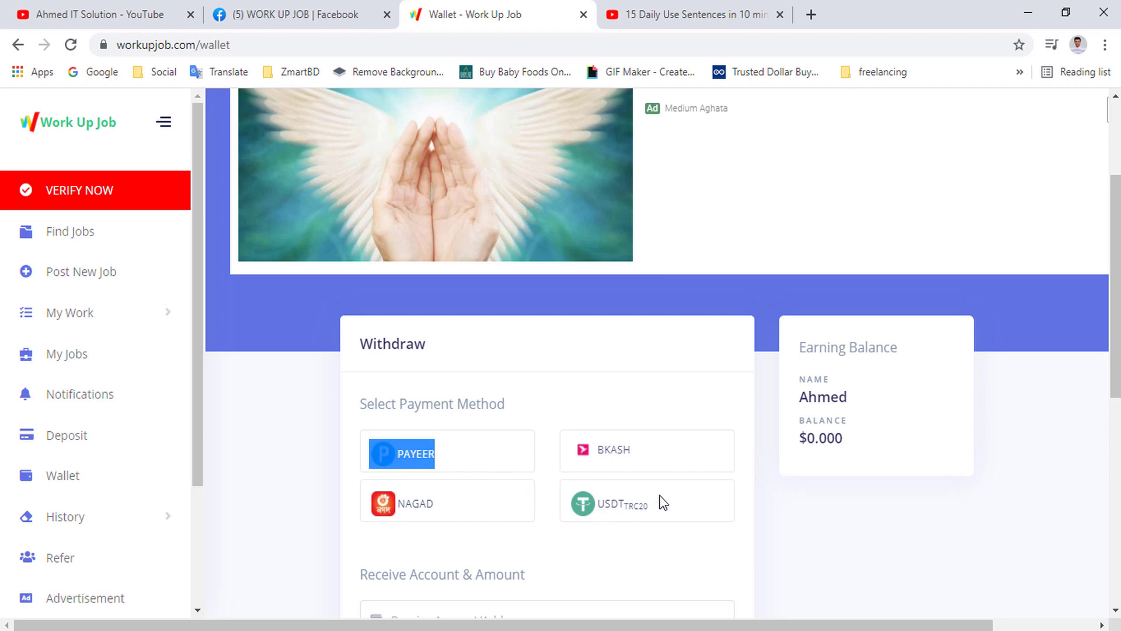
pyautogui.tripleClick(716, 502)
pyautogui.click(740, 507)
pyautogui.tripleClick(572, 460)
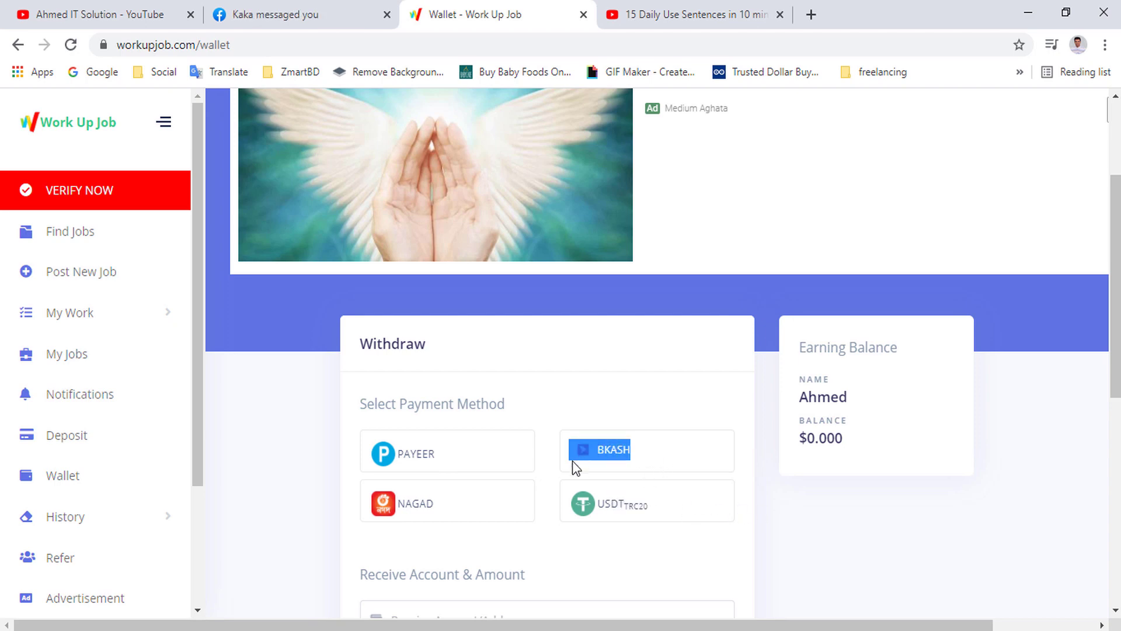
pyautogui.click(453, 504)
pyautogui.tripleClick(392, 502)
pyautogui.scroll(-1, 533, 467)
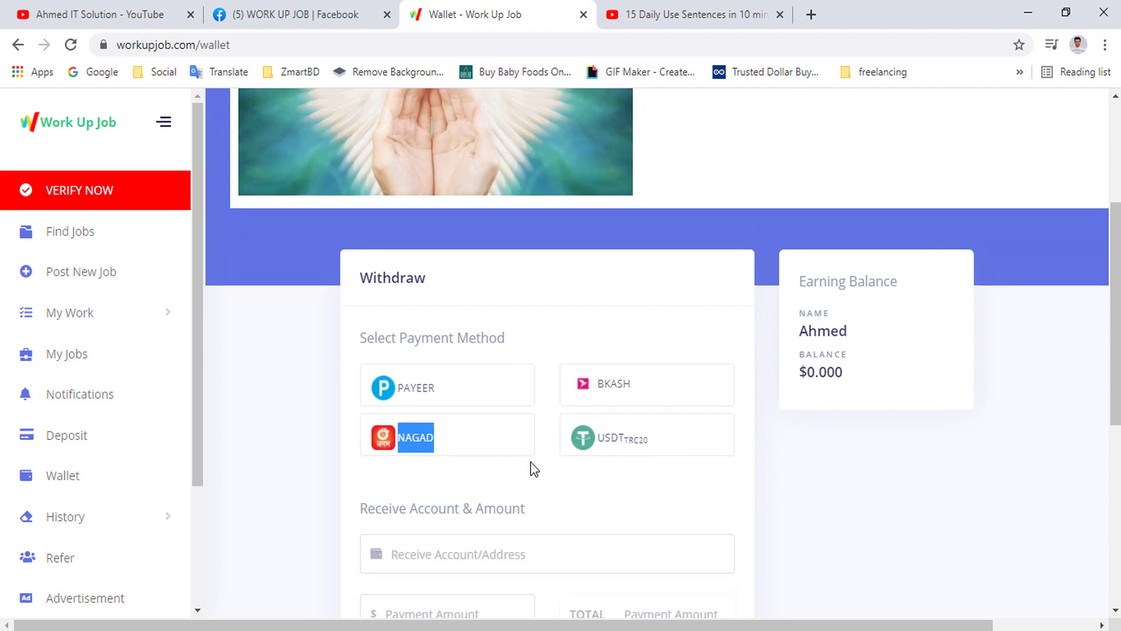
# - Select NAGAD as the withdrawal method and check its payment amount, total charge and dollar exchange rate
pyautogui.click(476, 429)
pyautogui.scroll(-3, 584, 435)
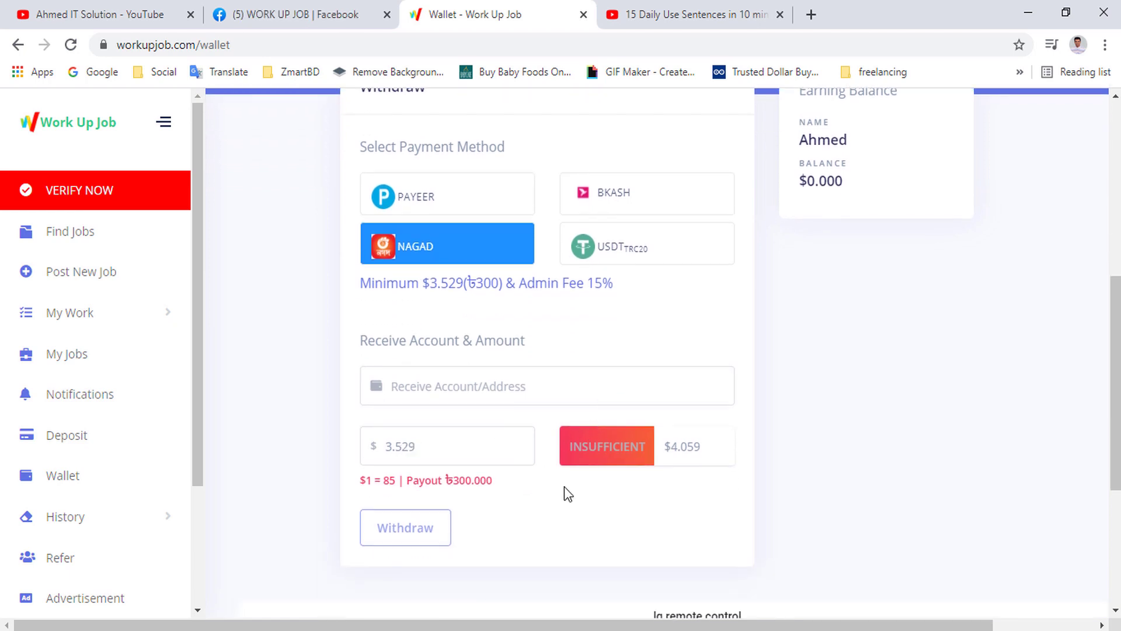
pyautogui.moveTo(419, 446); pyautogui.dragTo(381, 447)
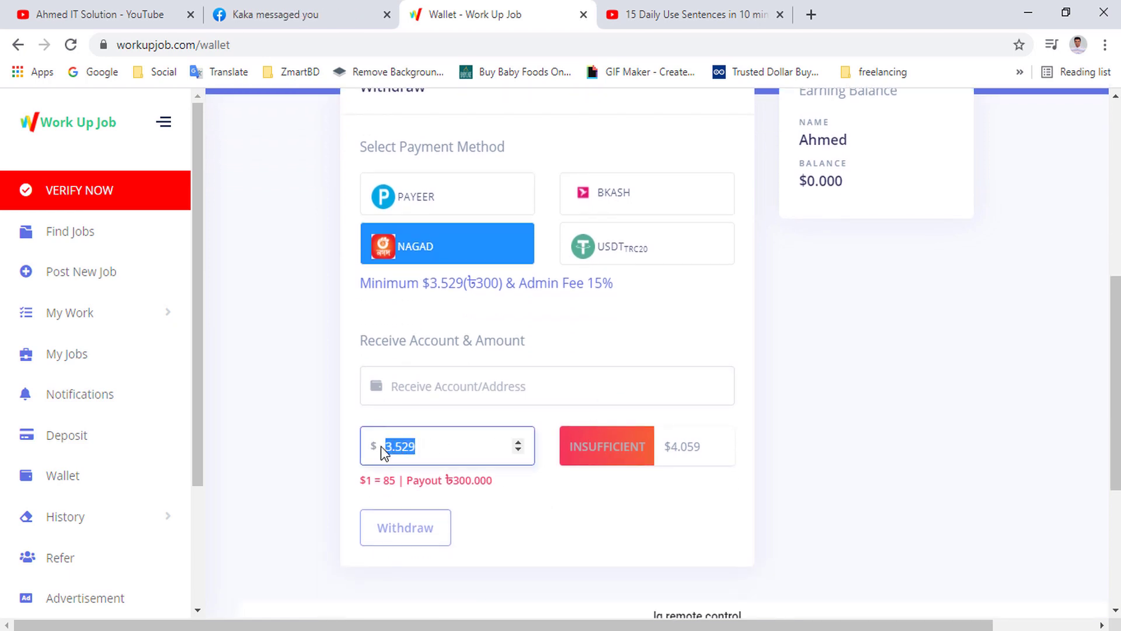
pyautogui.click(715, 447)
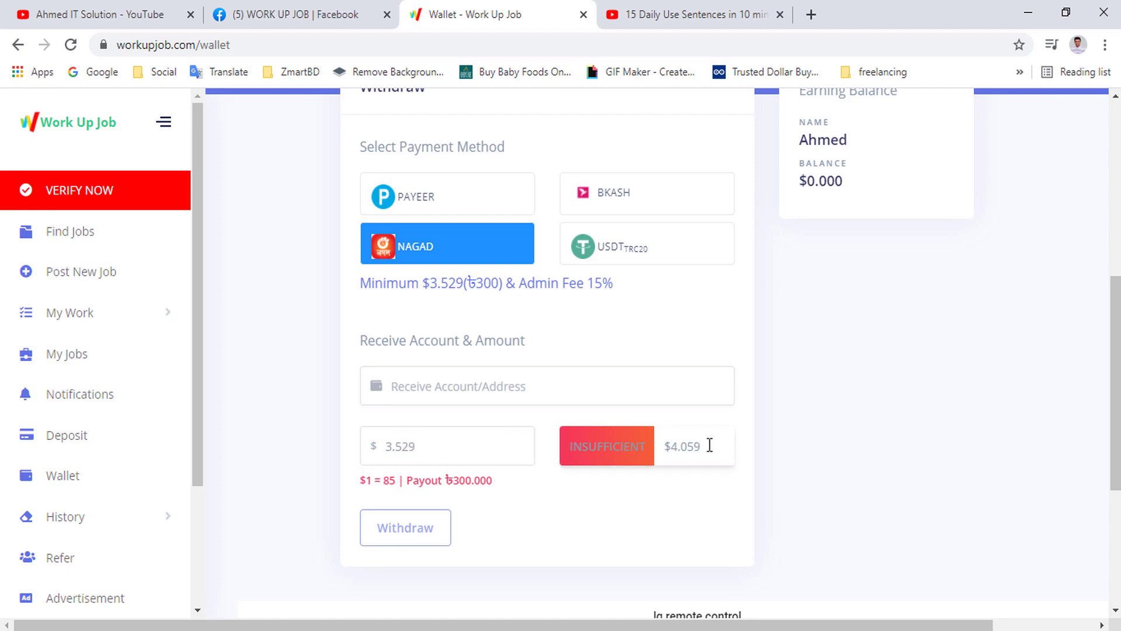
pyautogui.moveTo(709, 446); pyautogui.dragTo(669, 447)
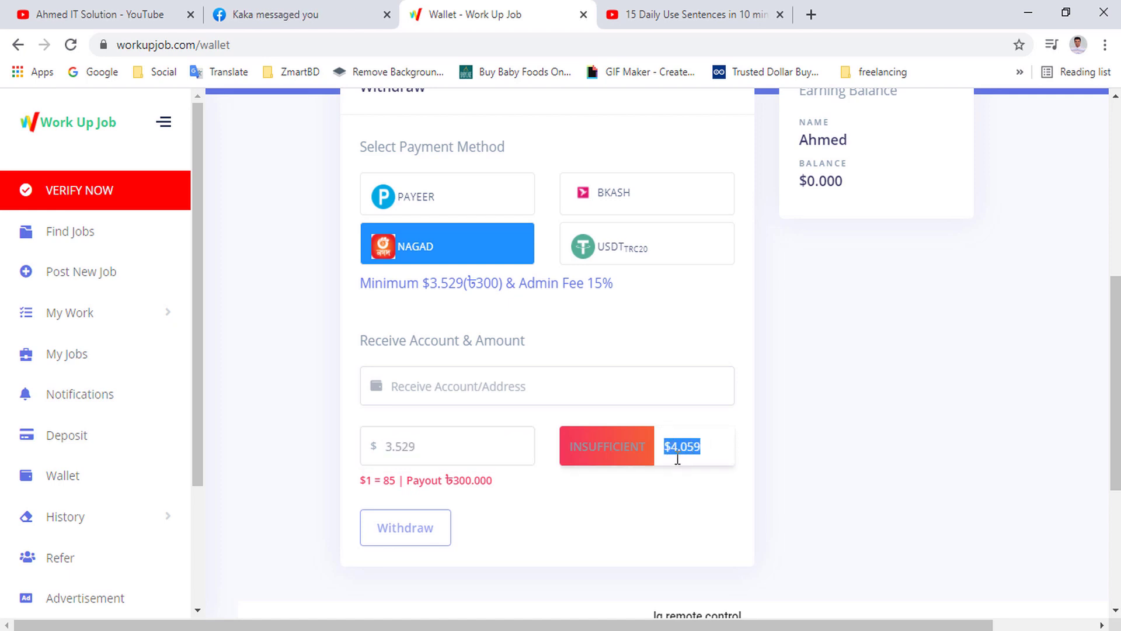
pyautogui.click(709, 450)
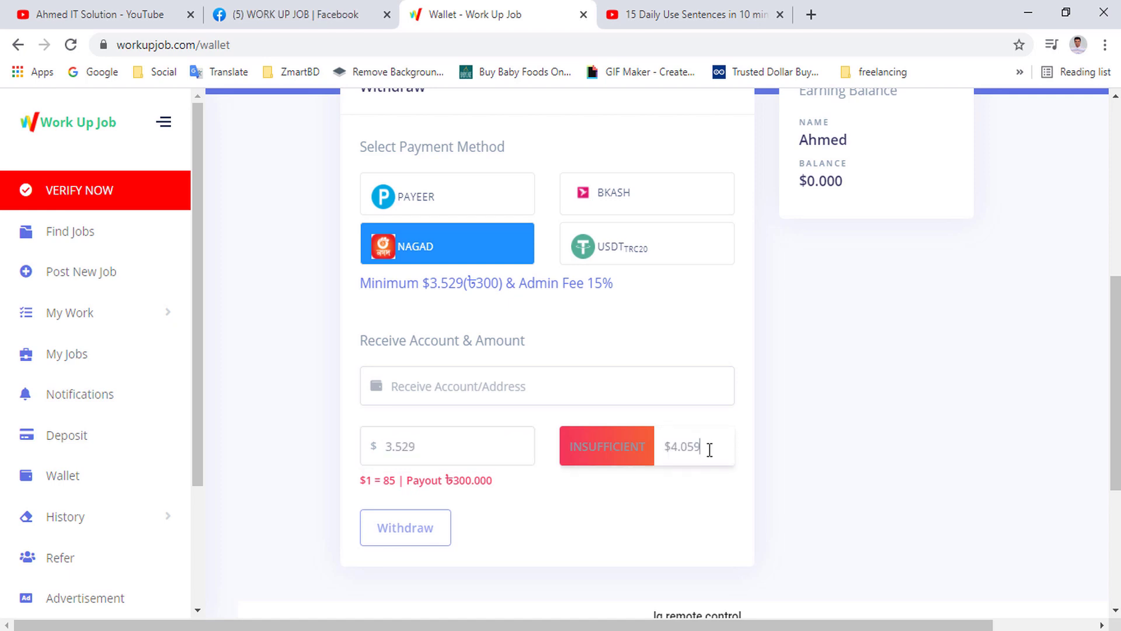
pyautogui.moveTo(699, 450); pyautogui.dragTo(661, 450)
pyautogui.click(673, 513)
pyautogui.click(702, 448)
pyautogui.moveTo(382, 482); pyautogui.dragTo(395, 484)
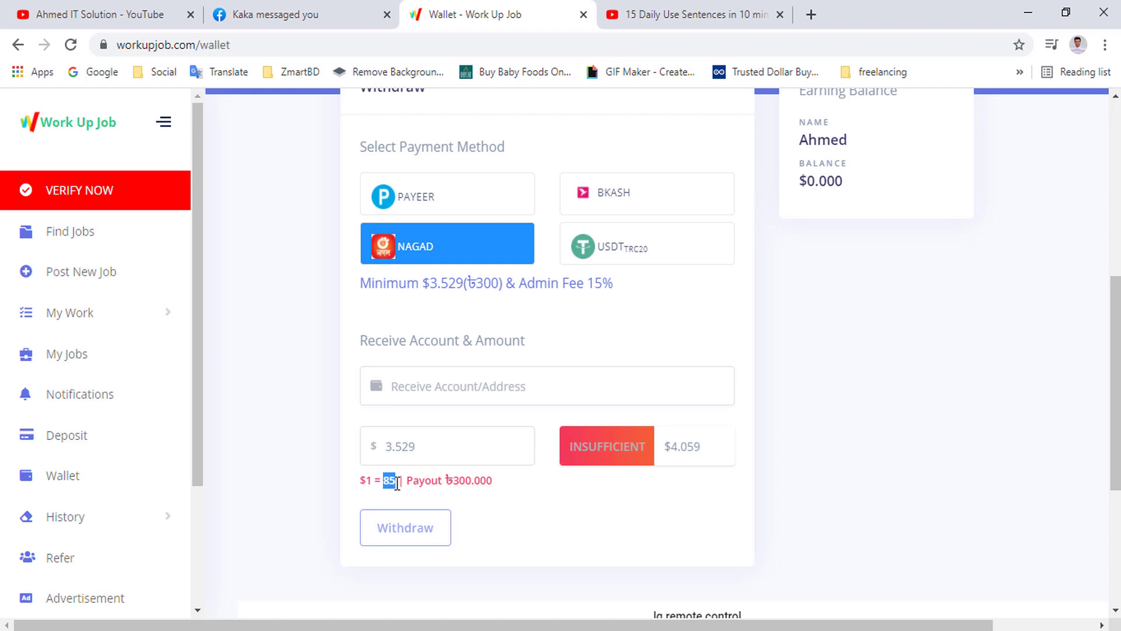
pyautogui.click(403, 484)
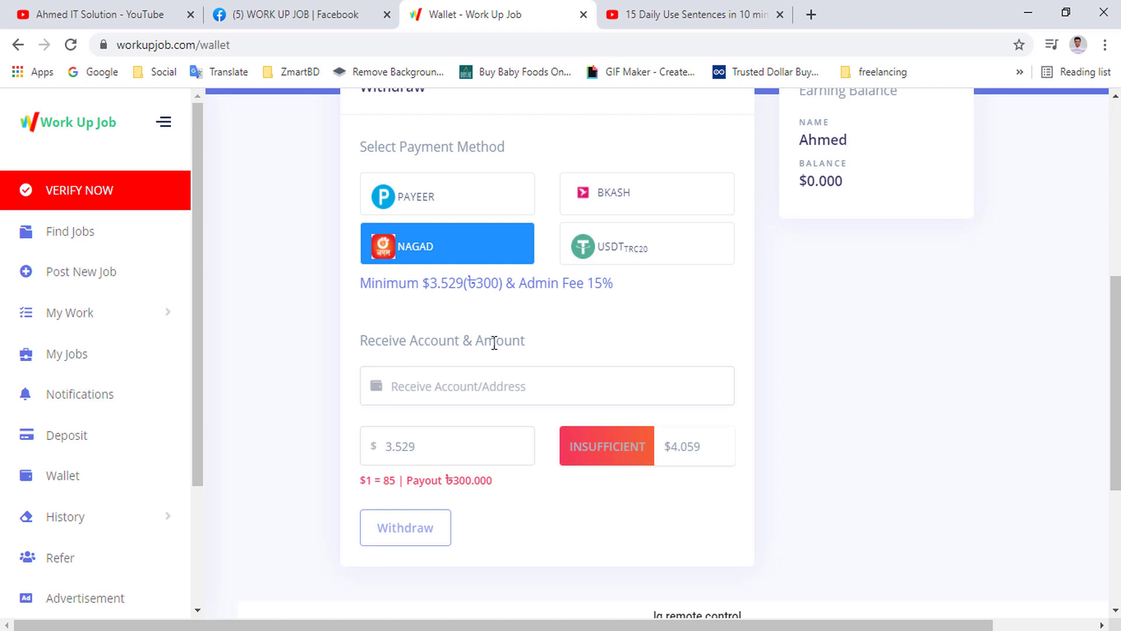
# - Review the NAGAD withdrawal form's minimum, payment amount and receive account field against the earning balance
pyautogui.moveTo(423, 440); pyautogui.dragTo(380, 446)
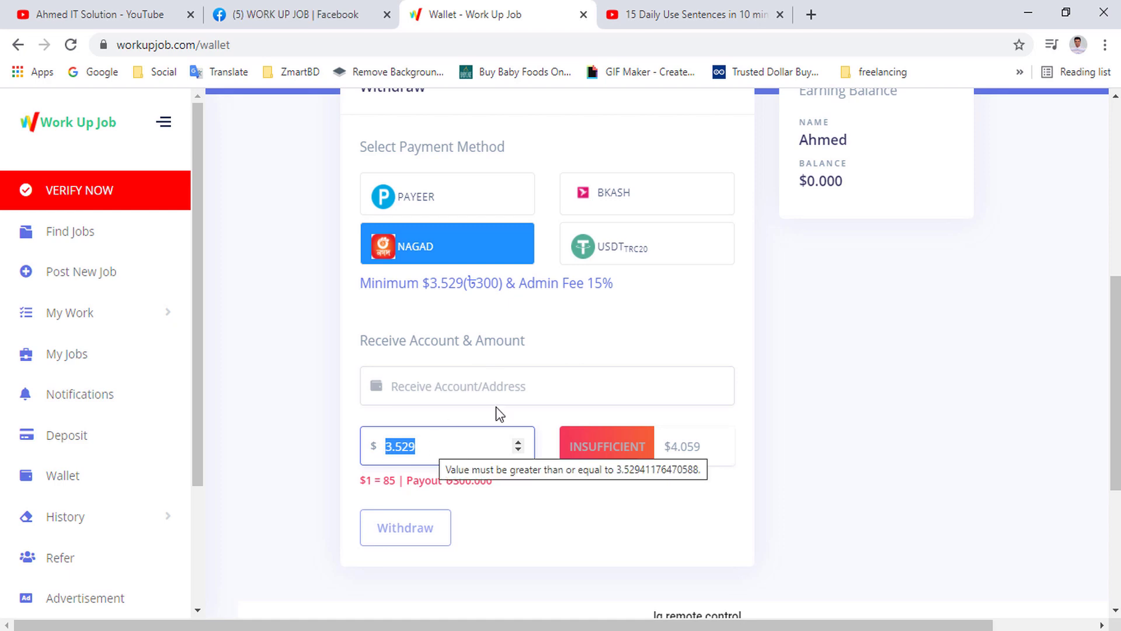
pyautogui.scroll(7, 499, 413)
pyautogui.scroll(-6, 740, 289)
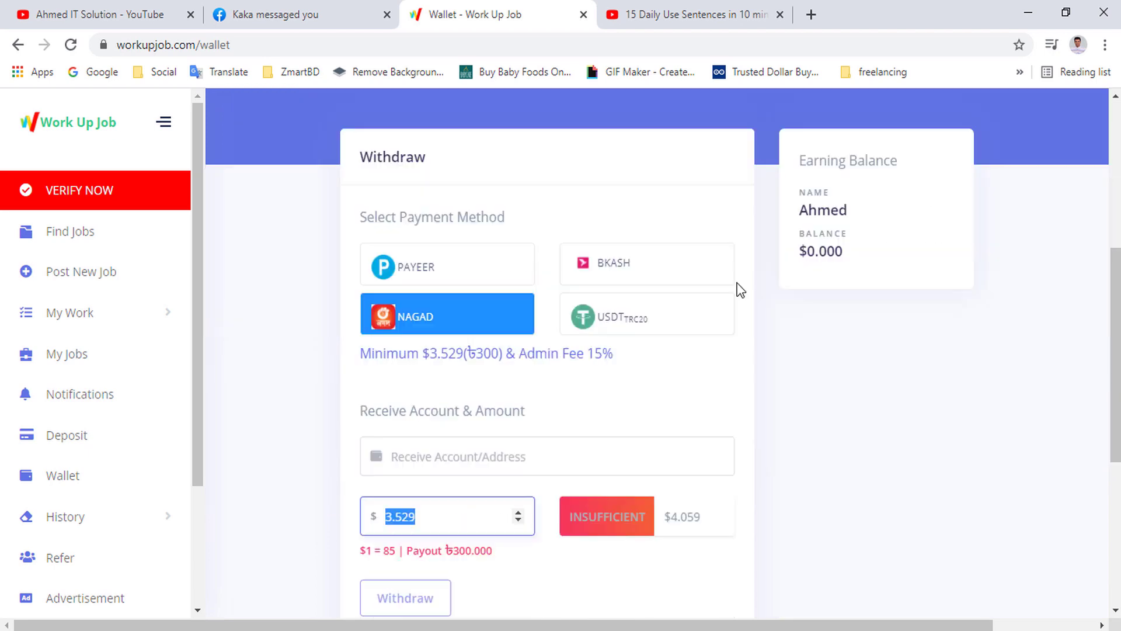
pyautogui.scroll(-3, 740, 290)
pyautogui.click(441, 354)
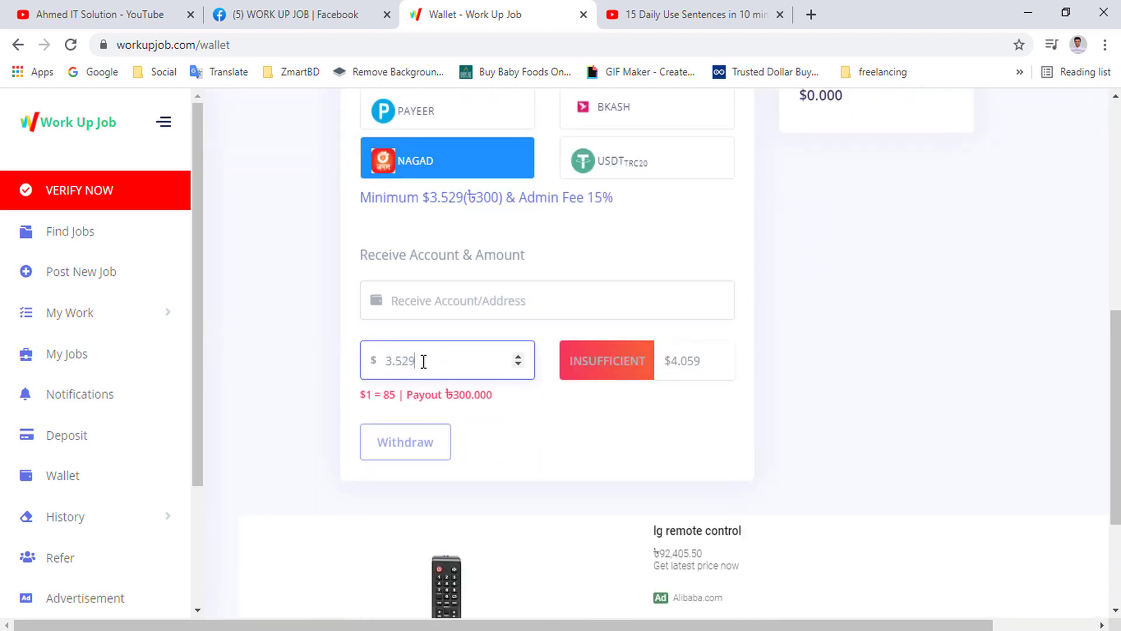
pyautogui.moveTo(443, 353); pyautogui.dragTo(381, 367)
pyautogui.click(421, 300)
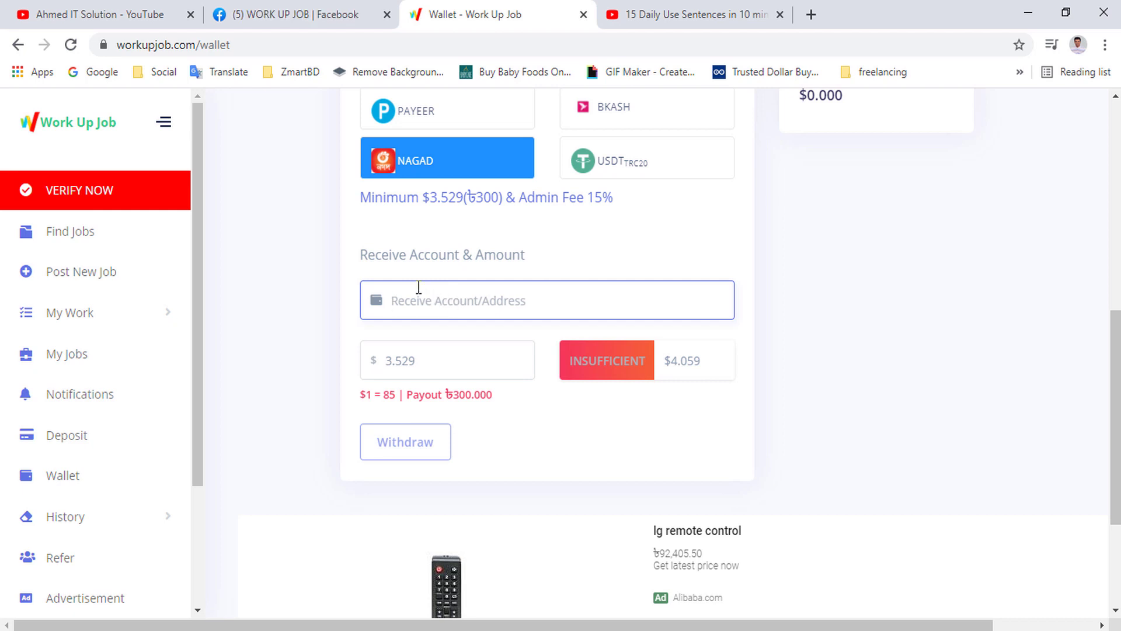
pyautogui.scroll(3, 502, 344)
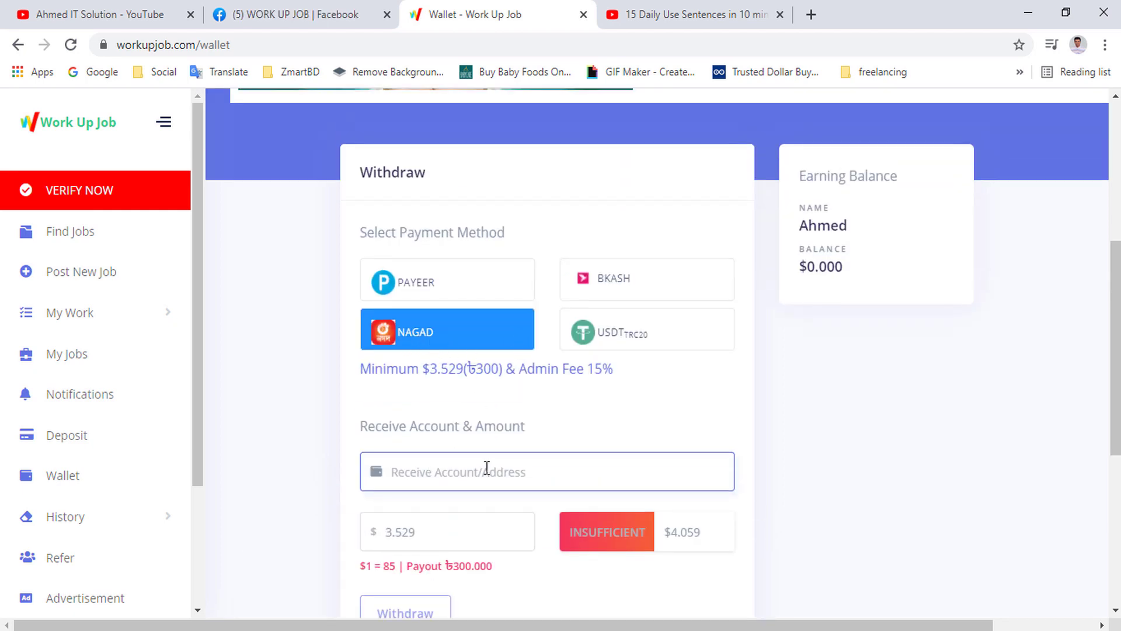
pyautogui.scroll(-3, 437, 473)
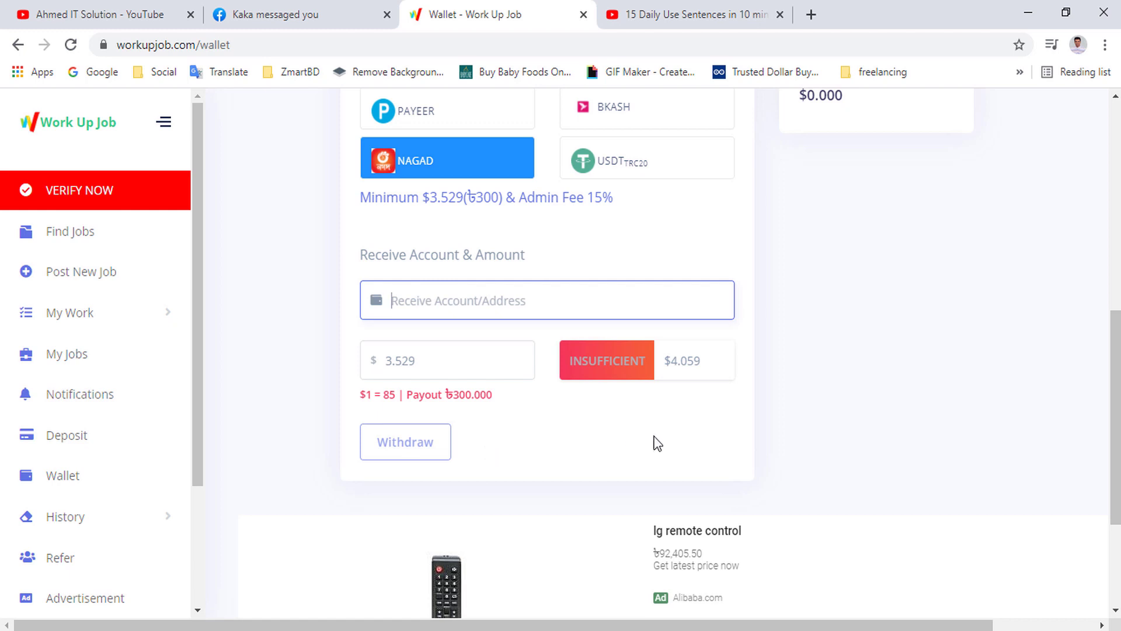
pyautogui.scroll(3, 654, 441)
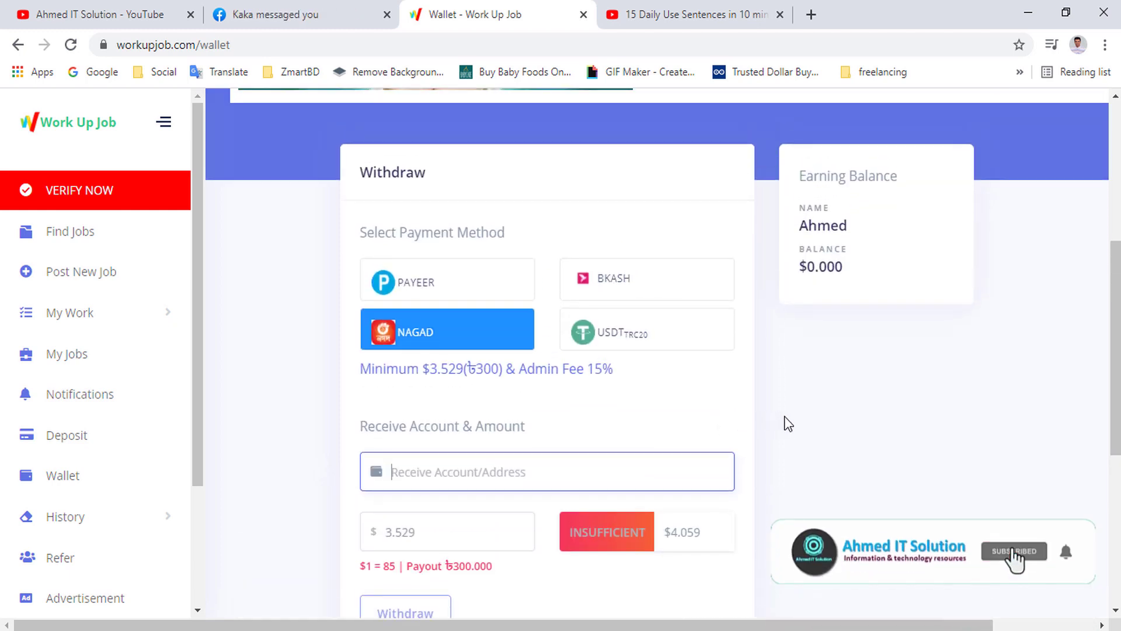
pyautogui.scroll(-3, 784, 415)
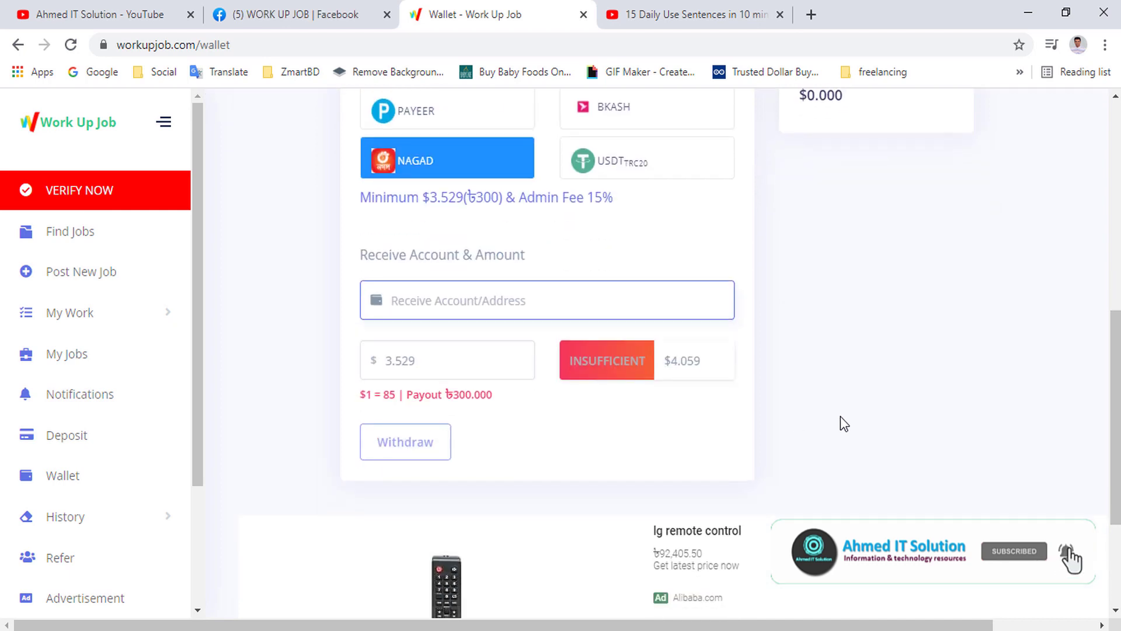